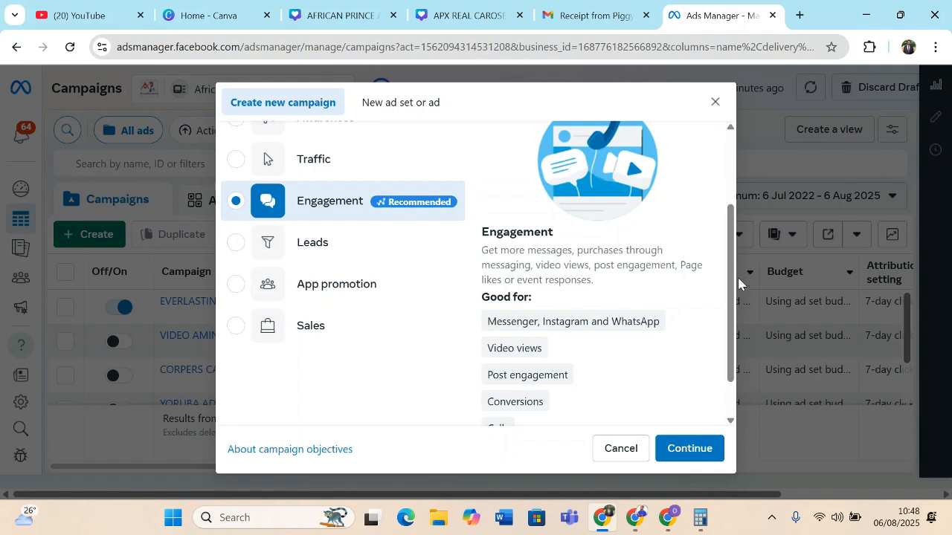
Step: Create a new campaign with the Engagement objective and choose the Manual engagement campaign setup
left_click_drag(736, 295, 734, 230)
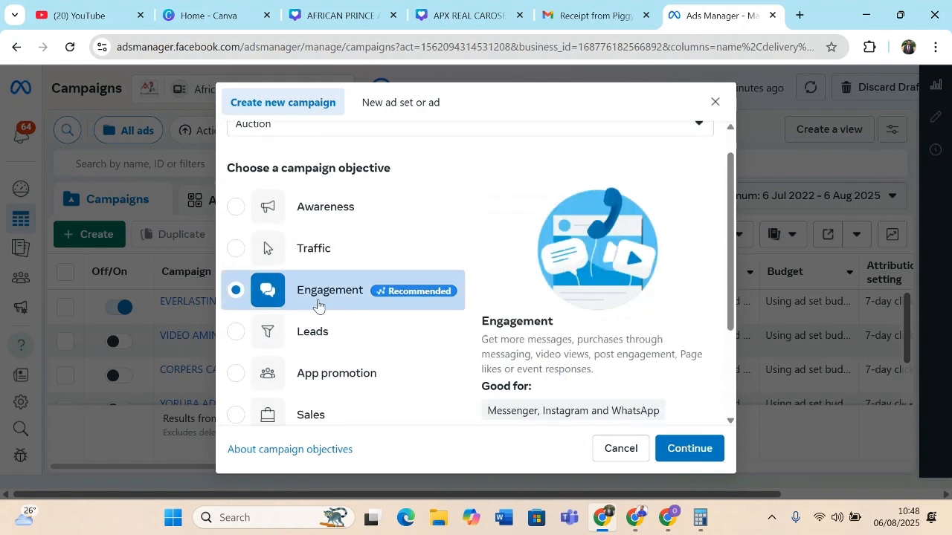
left_click(691, 448)
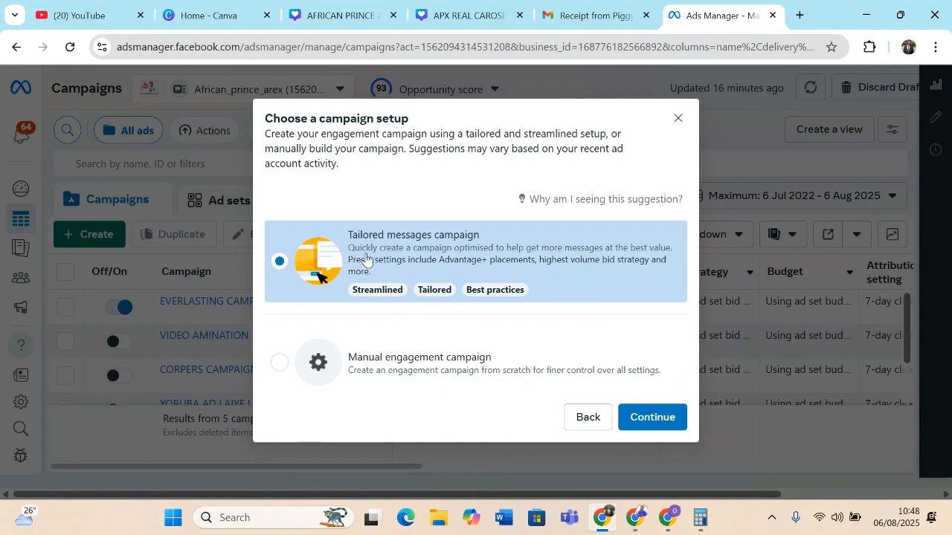
mouse_move(438, 292)
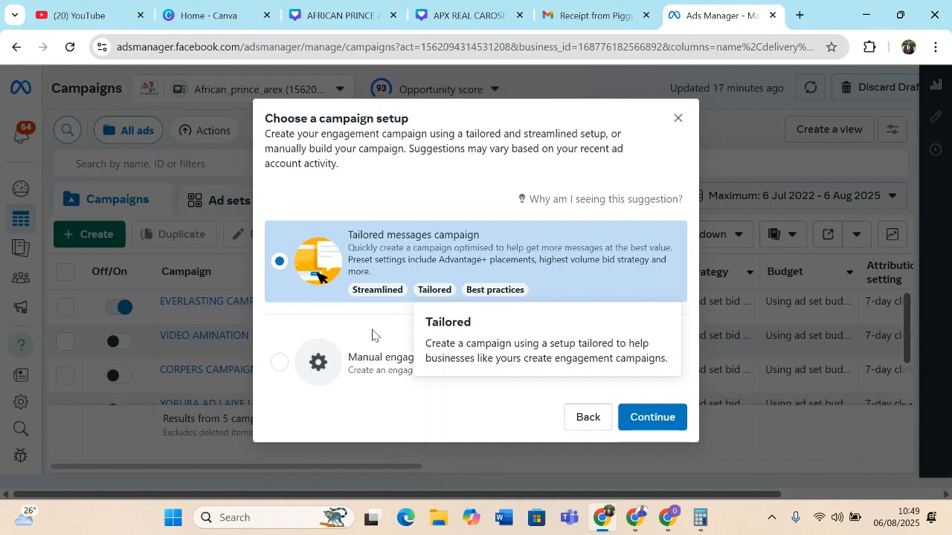
left_click(280, 368)
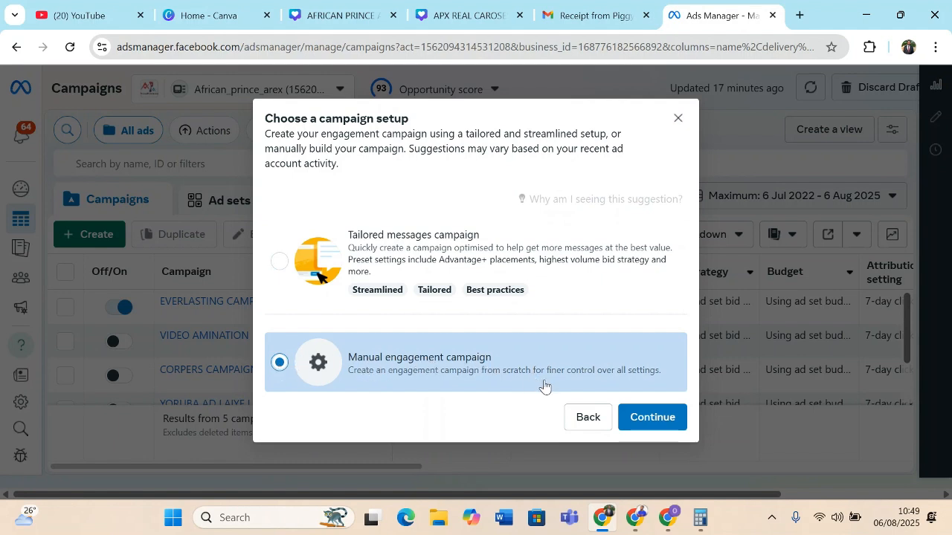
left_click(656, 426)
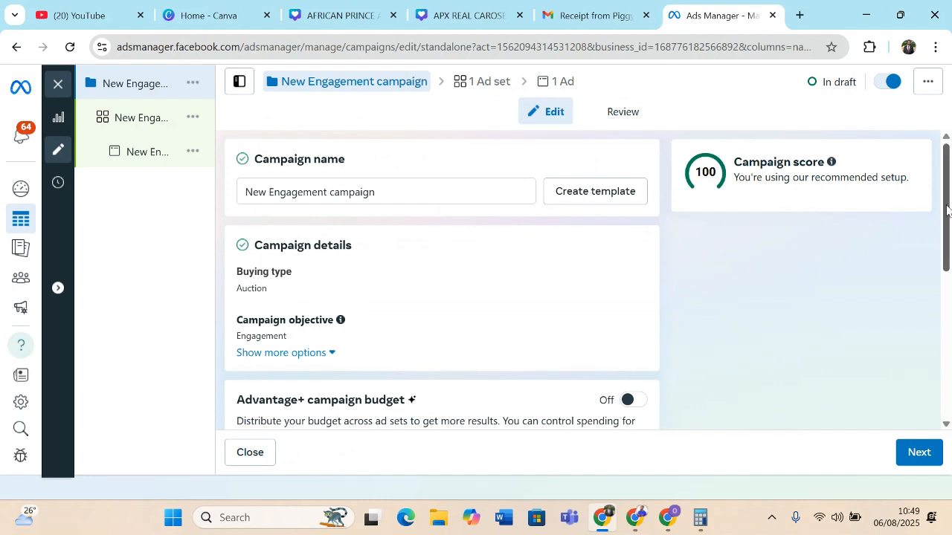
Step: Rename the new engagement campaign as "How to campaign"
left_click_drag(945, 214, 932, 186)
left_click_drag(947, 165, 938, 98)
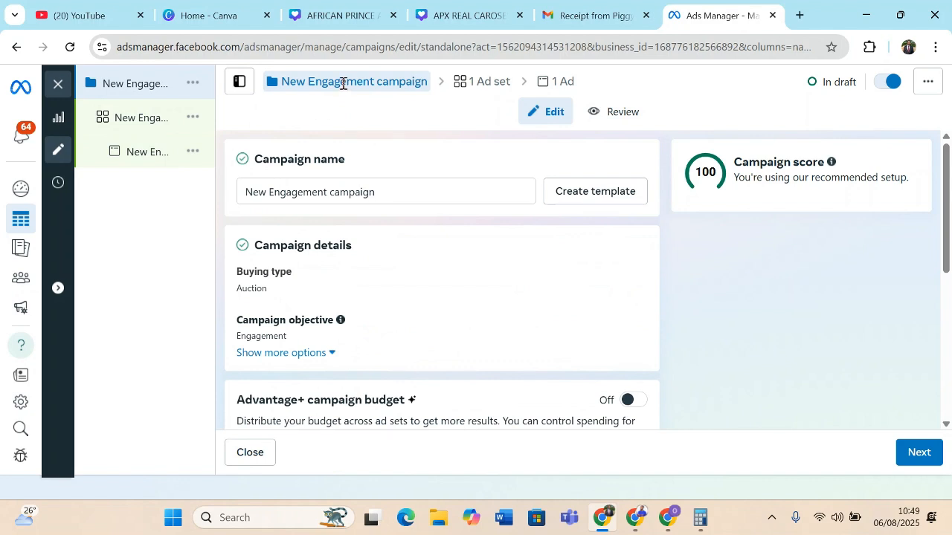
double_click(343, 83)
left_click(343, 83)
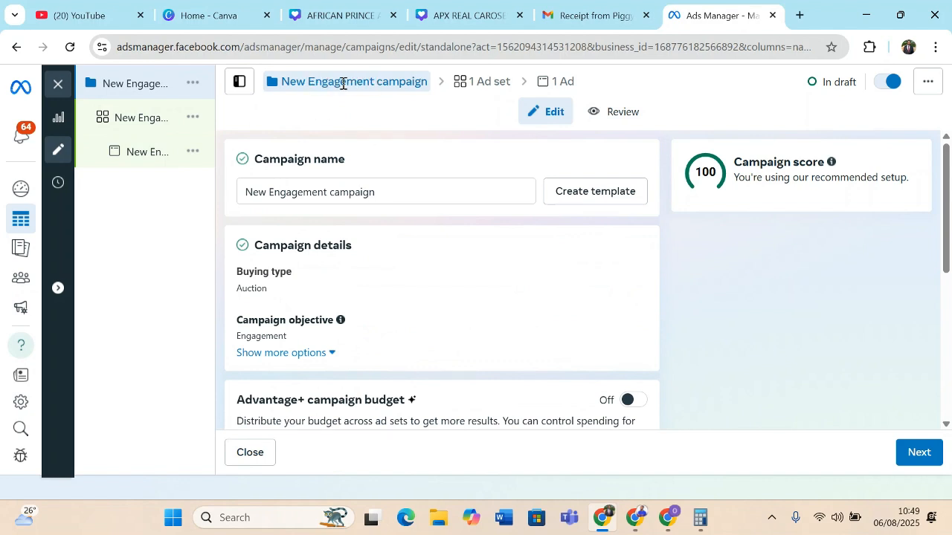
double_click(339, 193)
left_click_drag(331, 195, 241, 196)
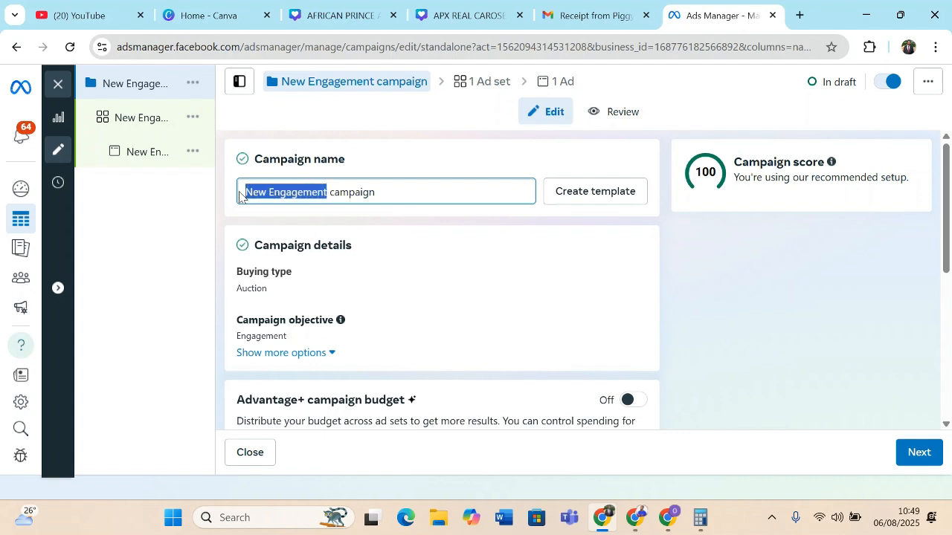
type("M")
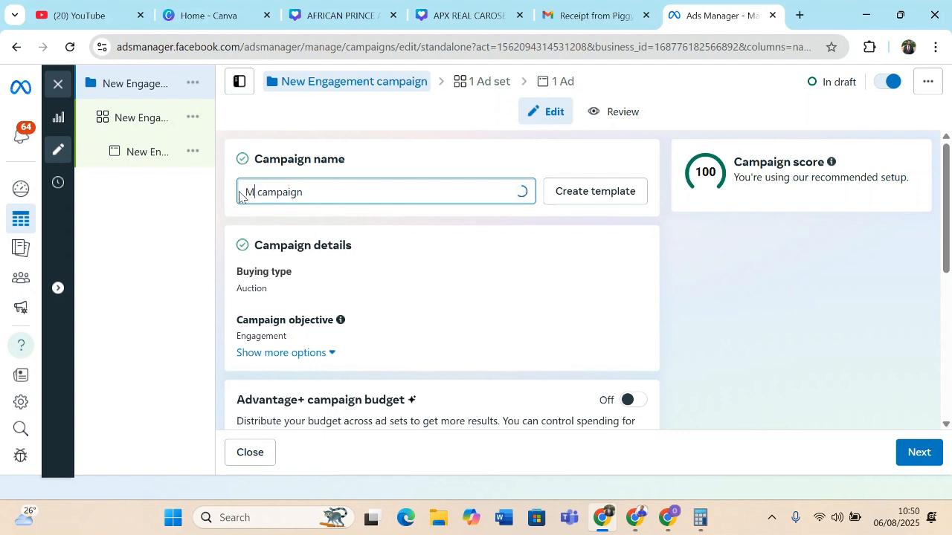
type("y")
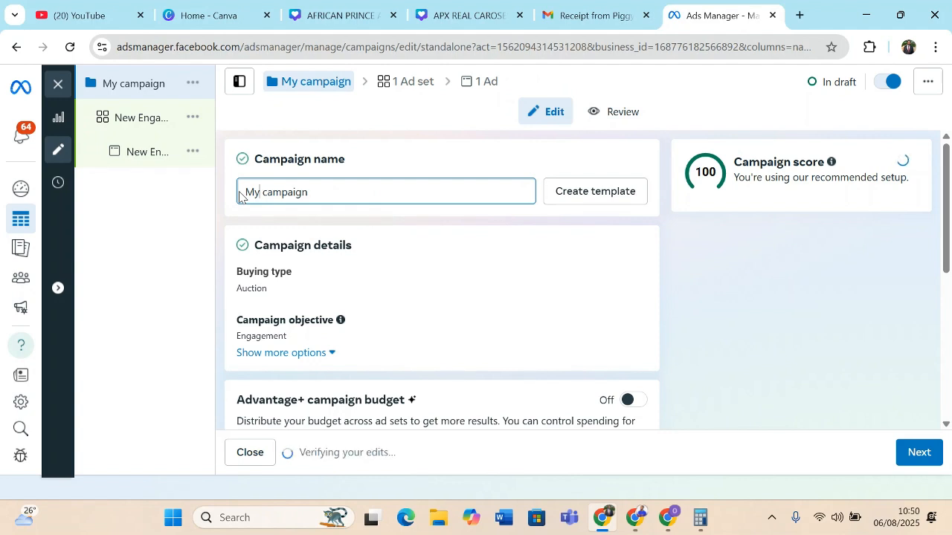
key("BackSpace")
key("BackSpace")
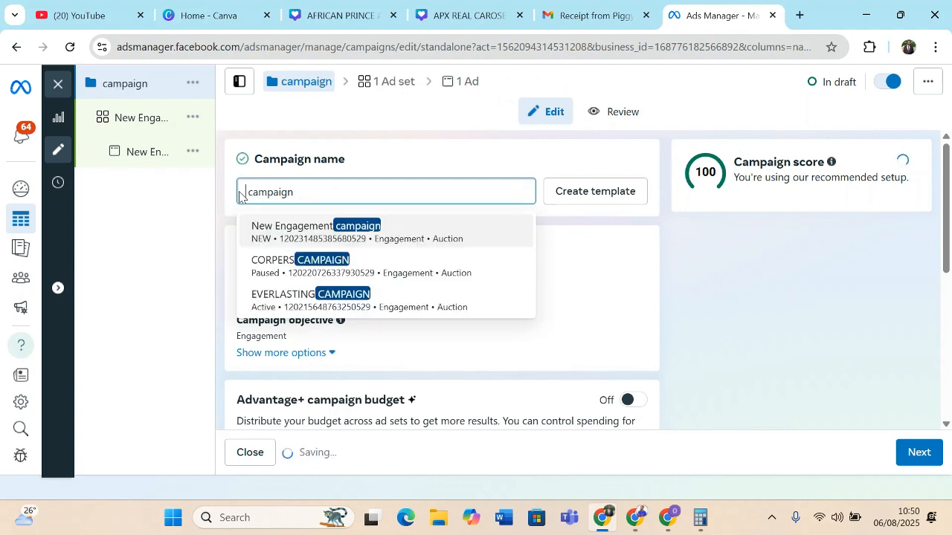
type("How to")
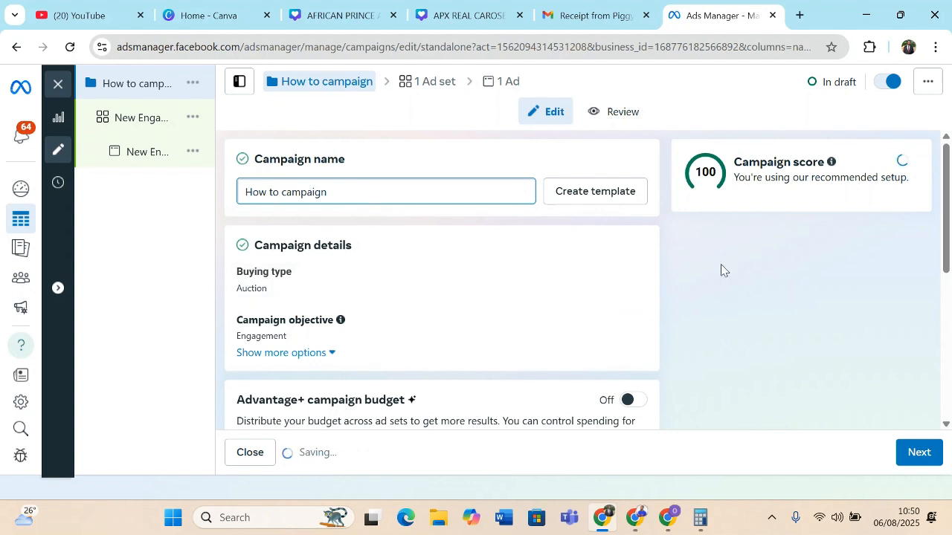
Step: Choose Auction as the buying type and expand the campaign objective options, keeping Engagement selected
left_click_drag(946, 203, 947, 207)
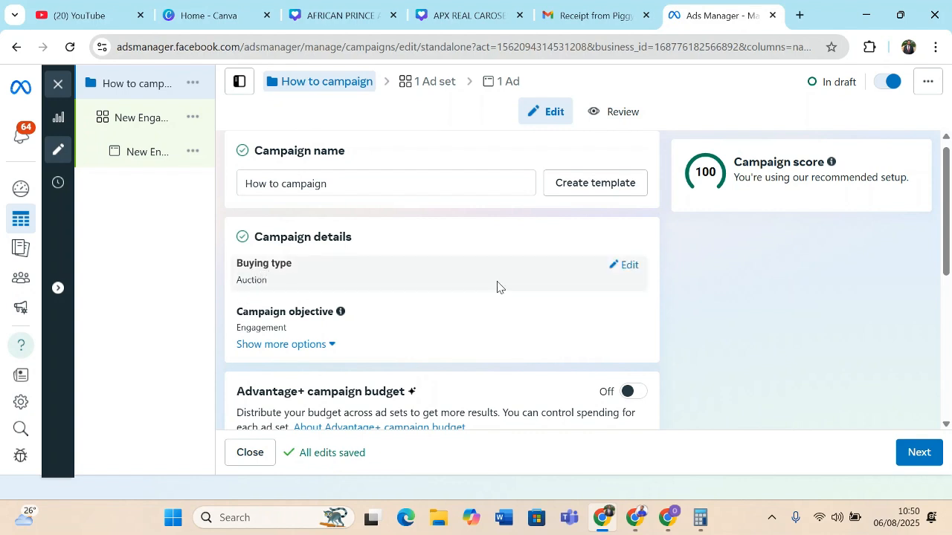
left_click(630, 265)
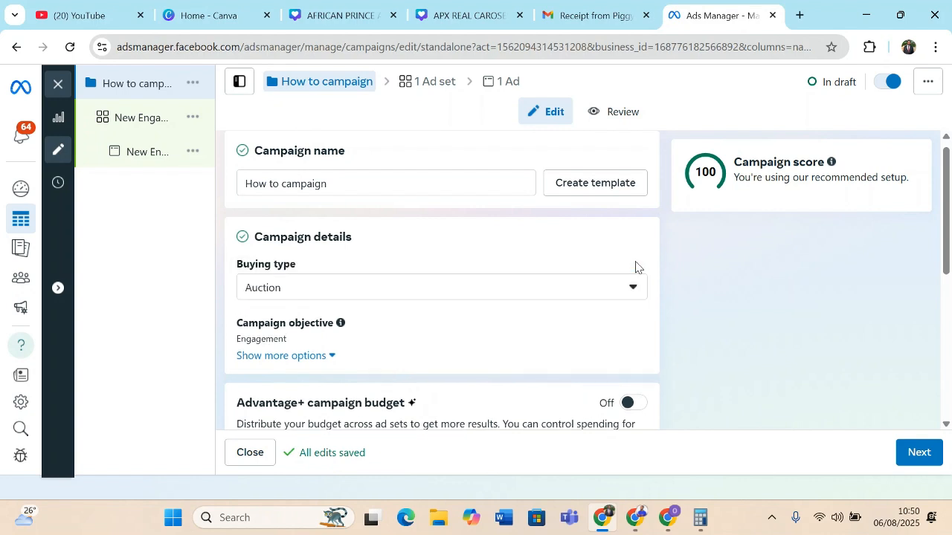
left_click(477, 288)
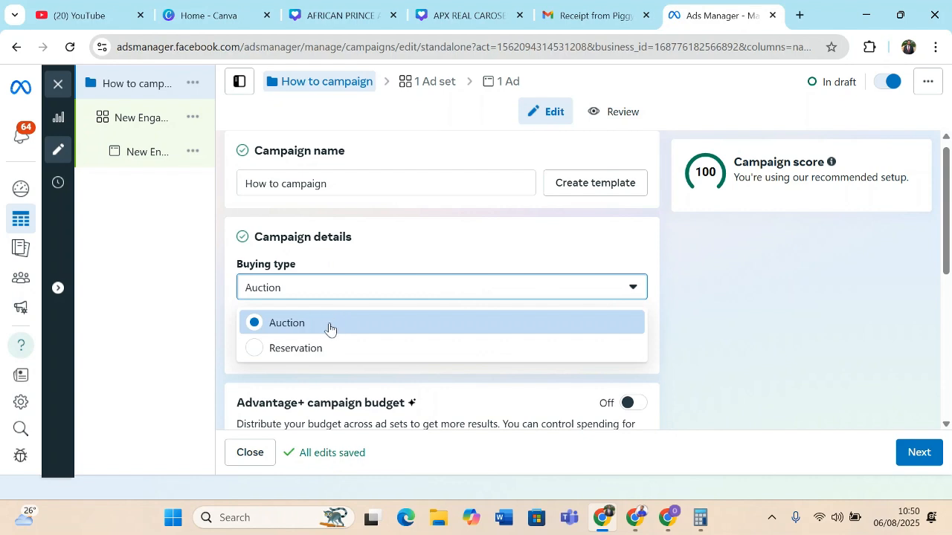
left_click(262, 327)
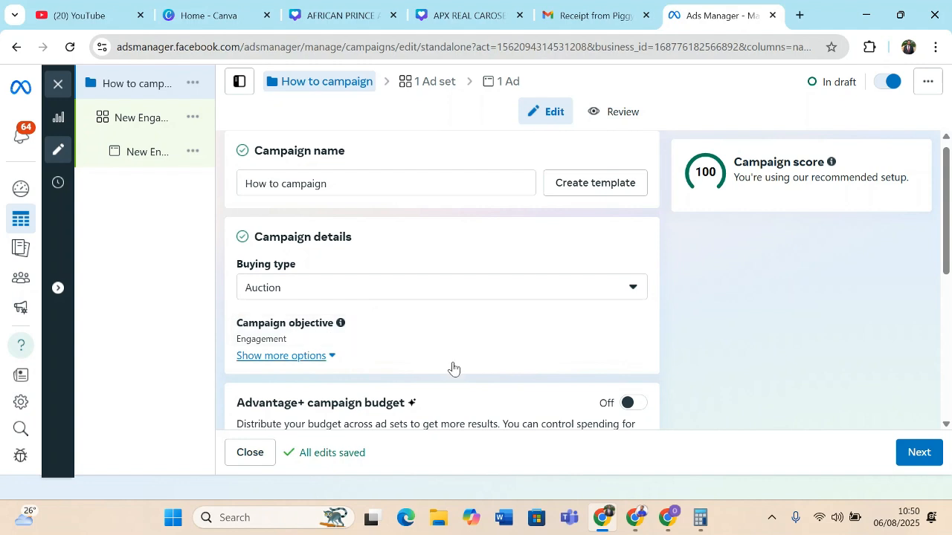
left_click(625, 328)
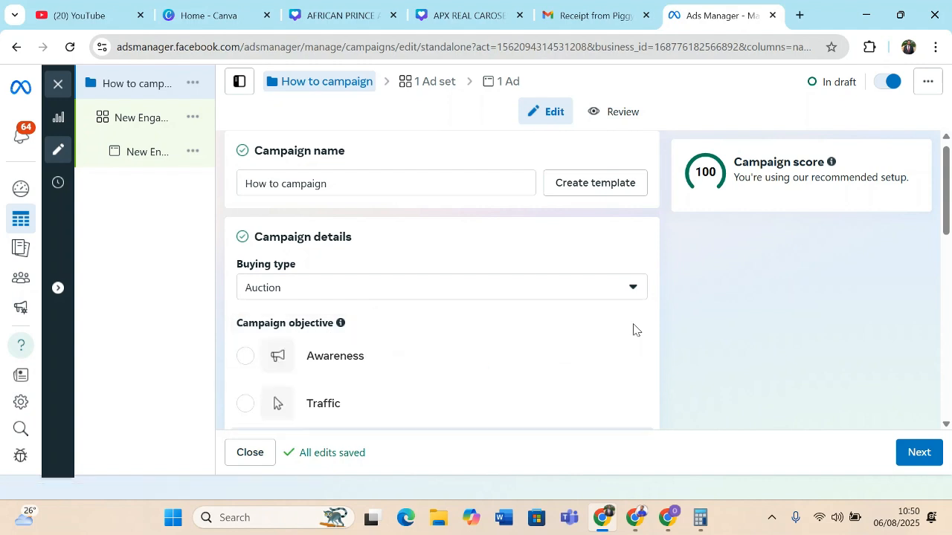
left_click_drag(949, 195, 949, 240)
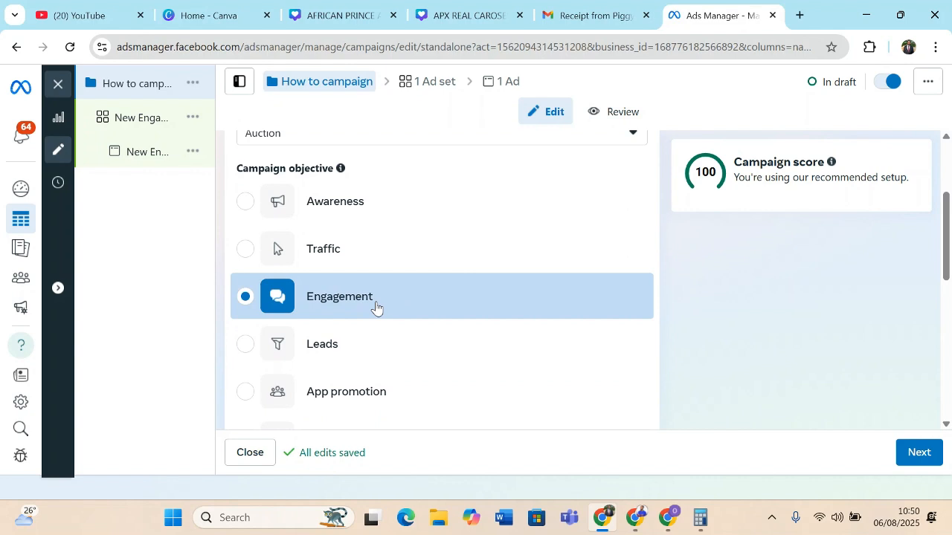
left_click_drag(947, 217, 945, 313)
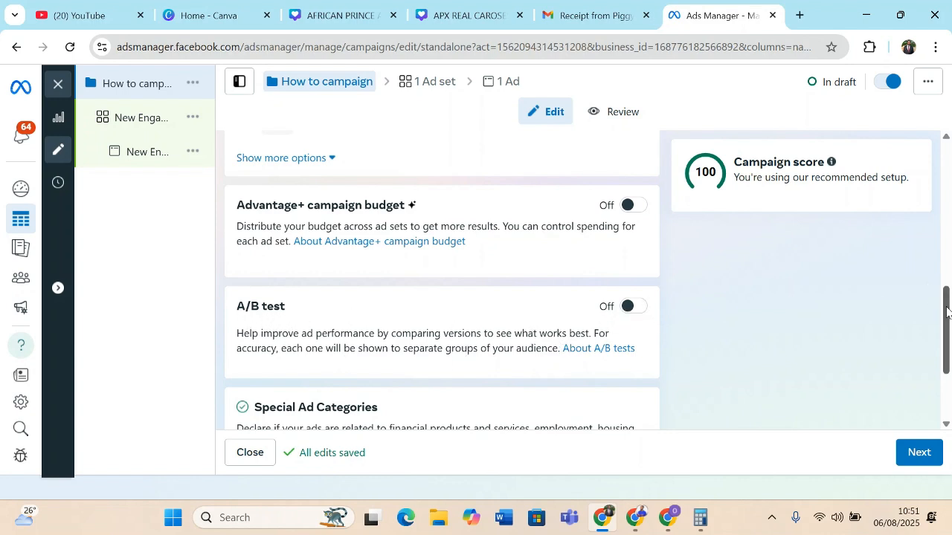
Step: Review the Special Ad Categories options without declaring any, and continue to the ad set settings
left_click_drag(947, 303, 948, 352)
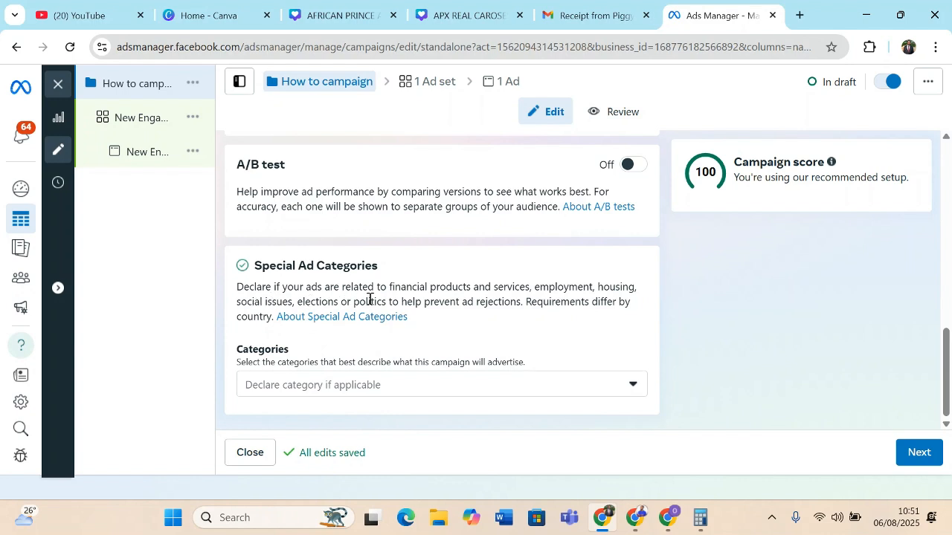
left_click(632, 388)
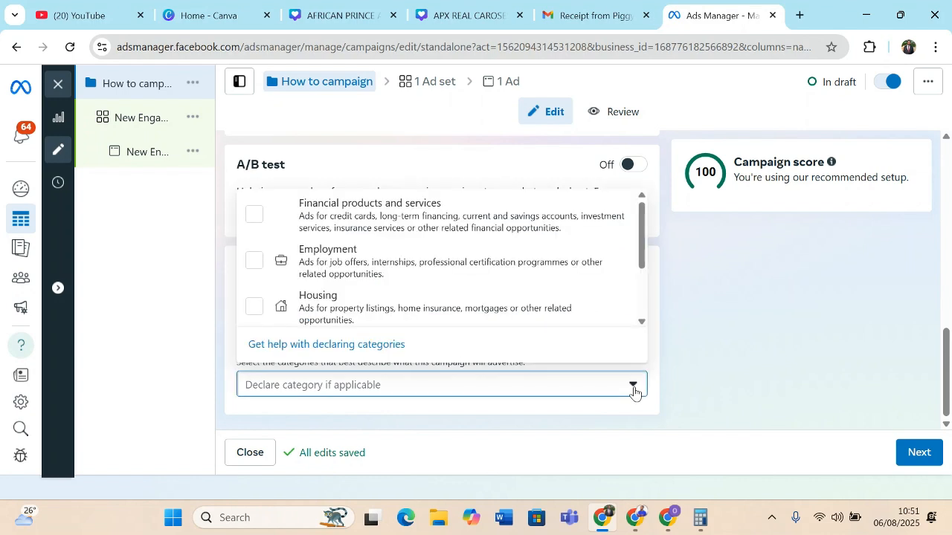
left_click_drag(644, 237, 644, 283)
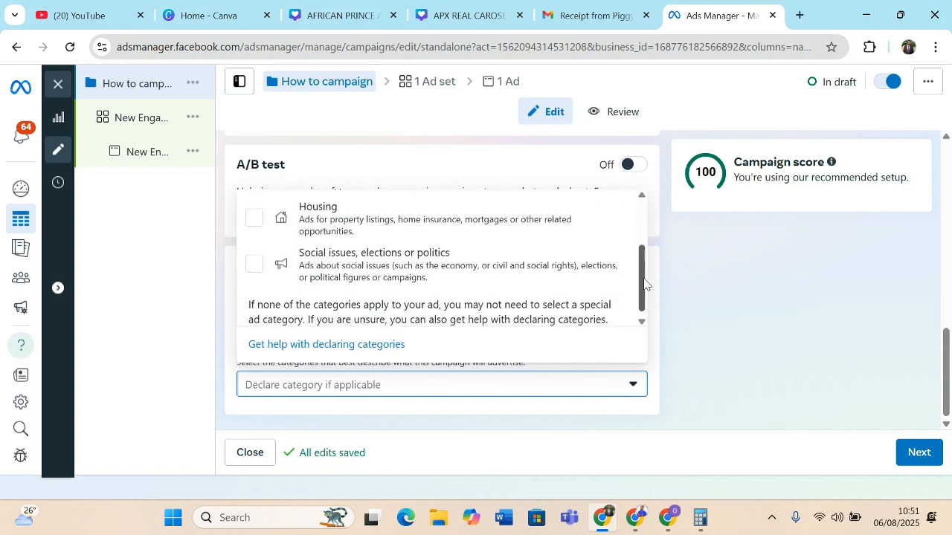
scroll(628, 246, "up", 3)
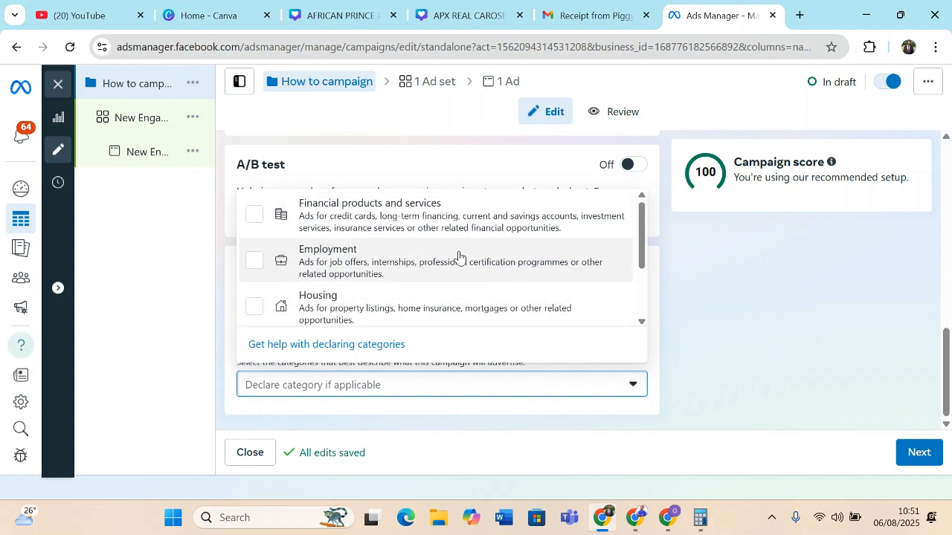
left_click(524, 172)
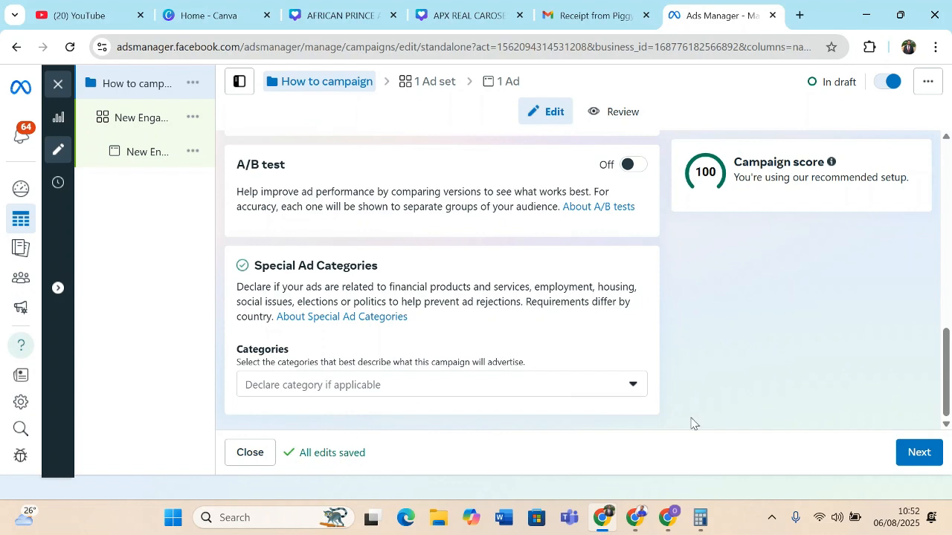
left_click(909, 455)
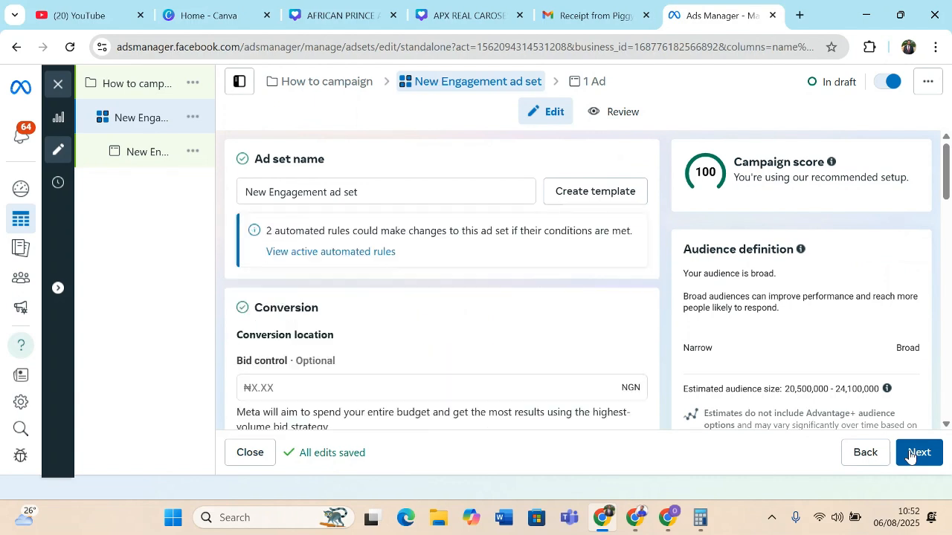
Step: Rename the ad set as "How to ad set"
left_click(327, 192)
left_click_drag(321, 195, 247, 195)
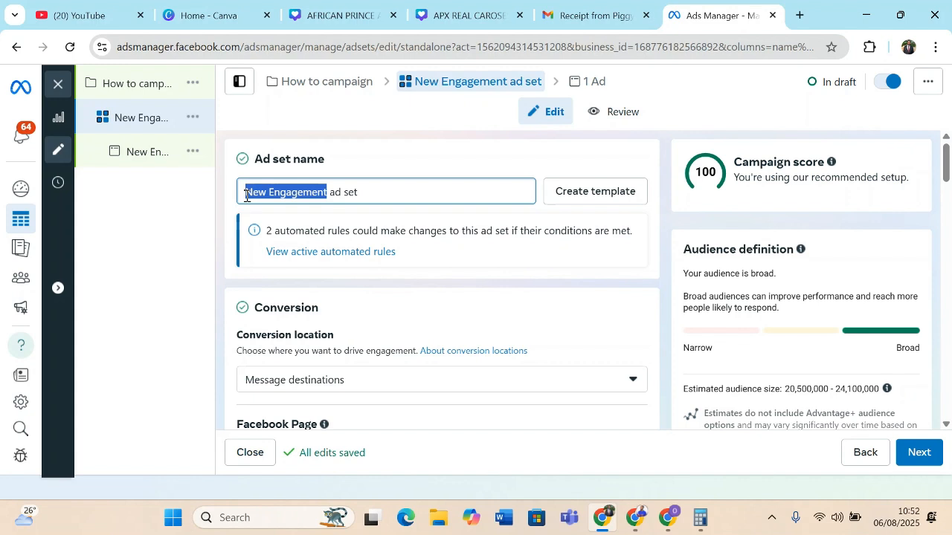
key("BackSpace")
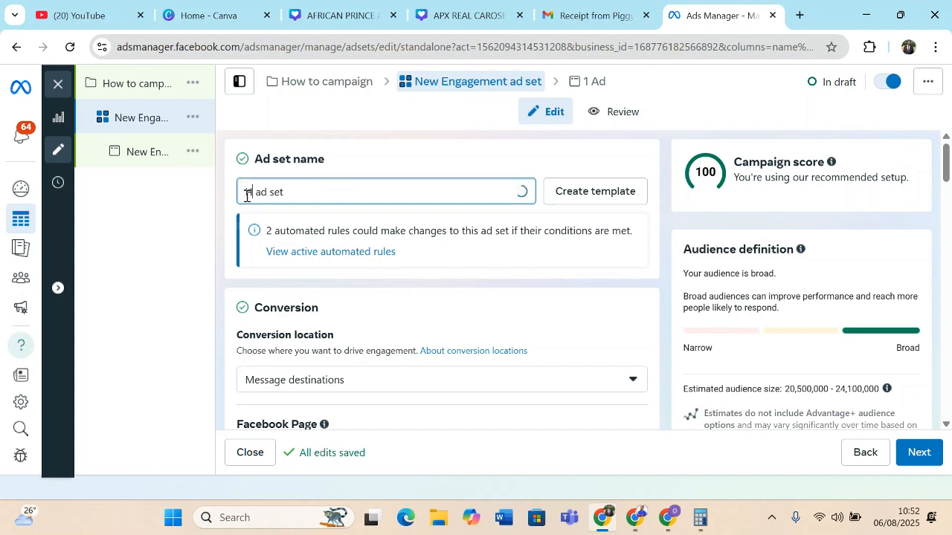
type("How to")
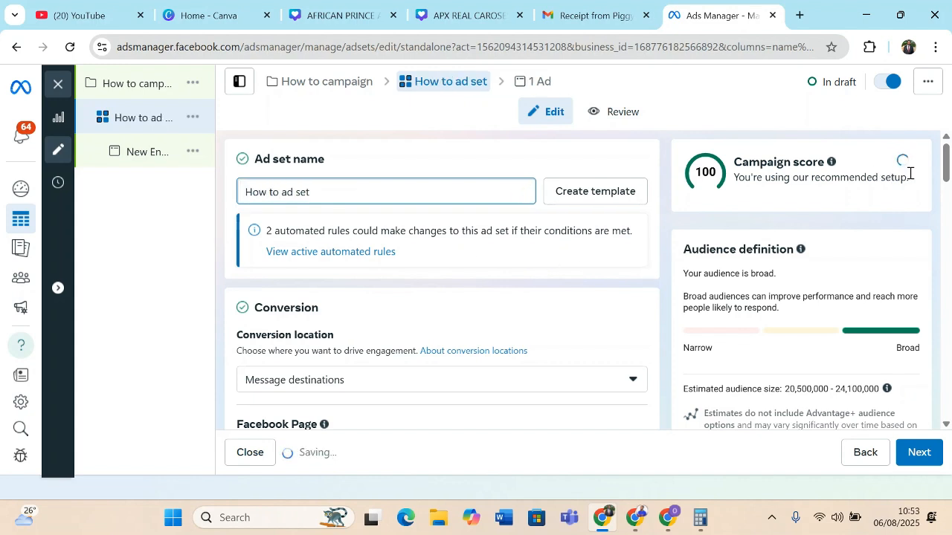
Step: Look through the conversion location options and choose Message destinations for the ad set
left_click_drag(949, 170, 949, 182)
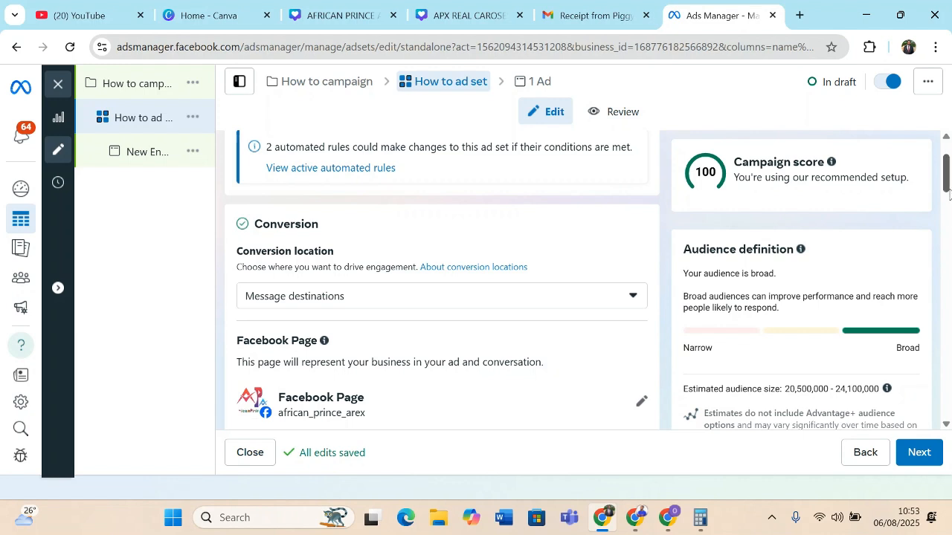
scroll(945, 179, "up", 1)
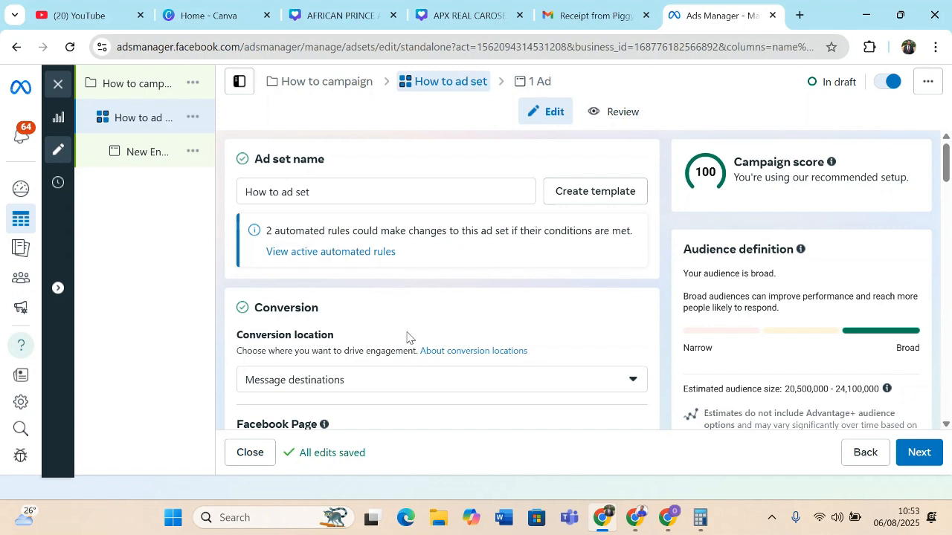
scroll(947, 145, "down", 1)
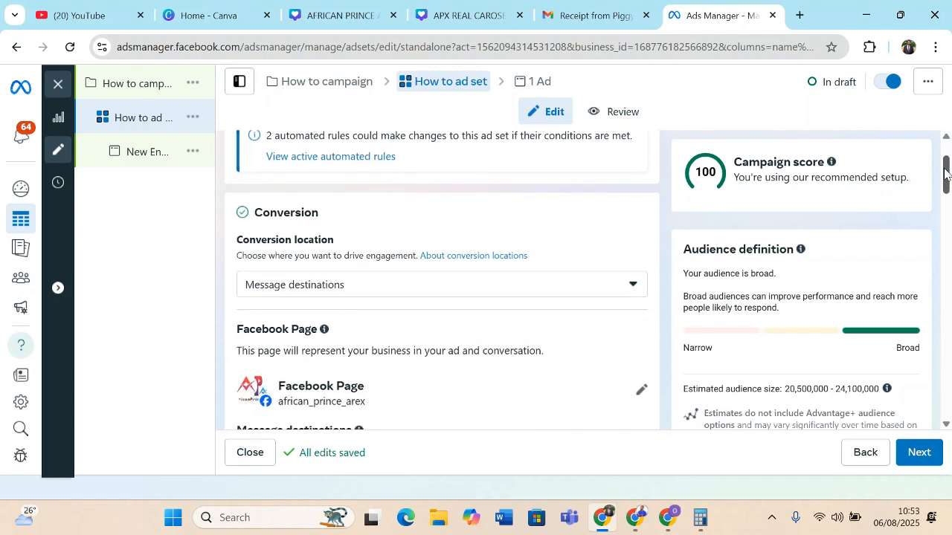
left_click(624, 289)
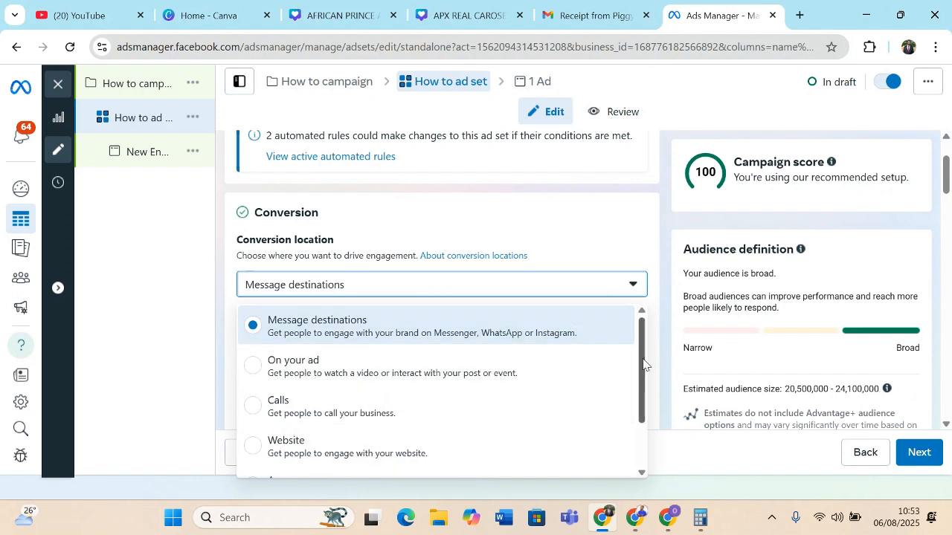
left_click_drag(644, 357, 647, 407)
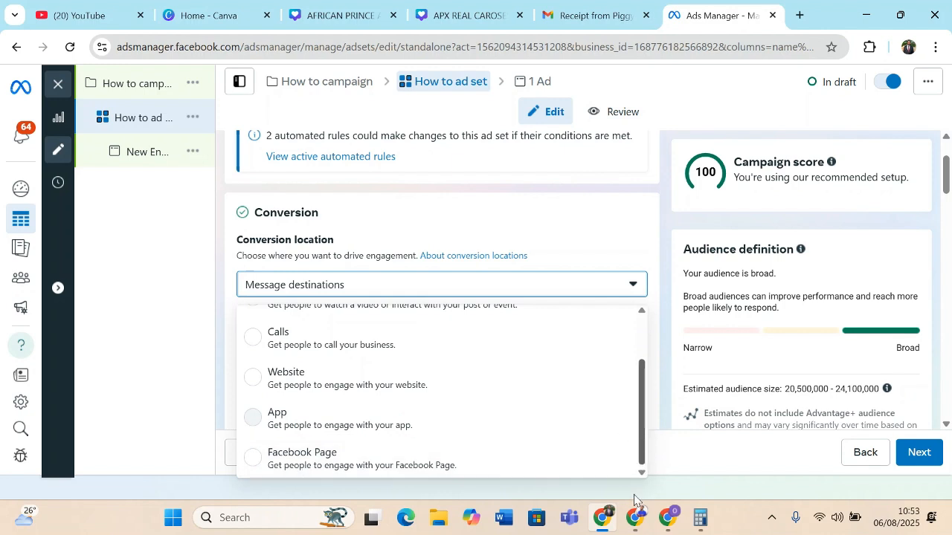
scroll(628, 366, "up", 2)
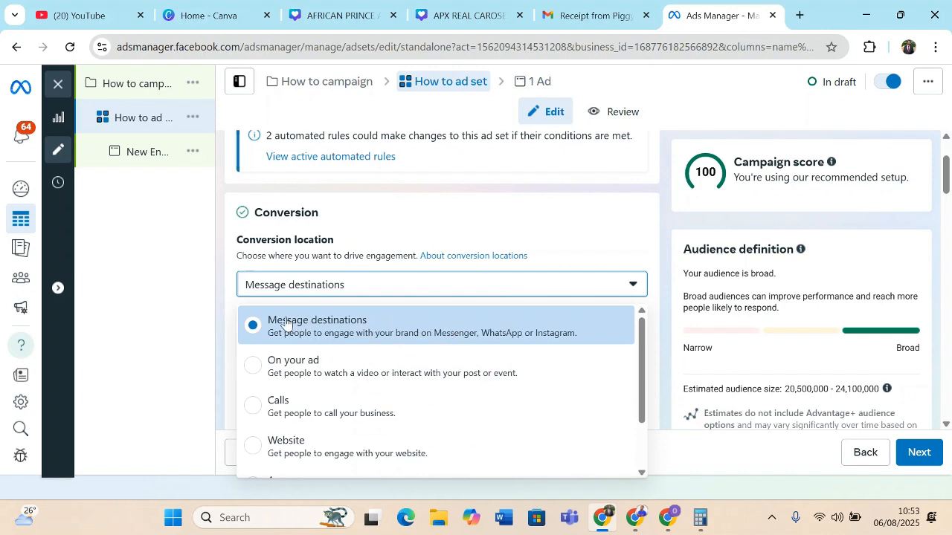
left_click(334, 324)
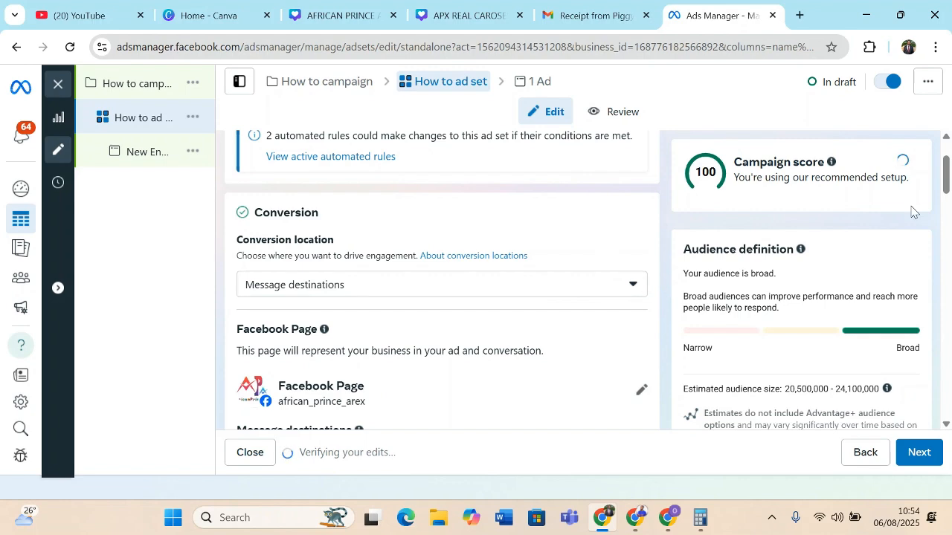
Step: Deselect Messenger and Instagram as message destinations, keep WhatsApp selected, and check which WhatsApp numbers are available
left_click_drag(948, 171, 947, 201)
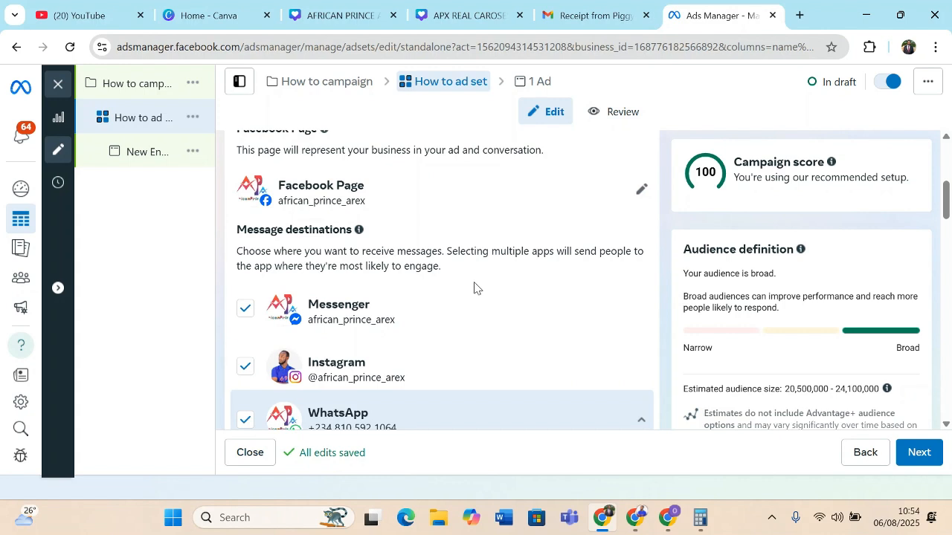
left_click_drag(950, 215, 949, 228)
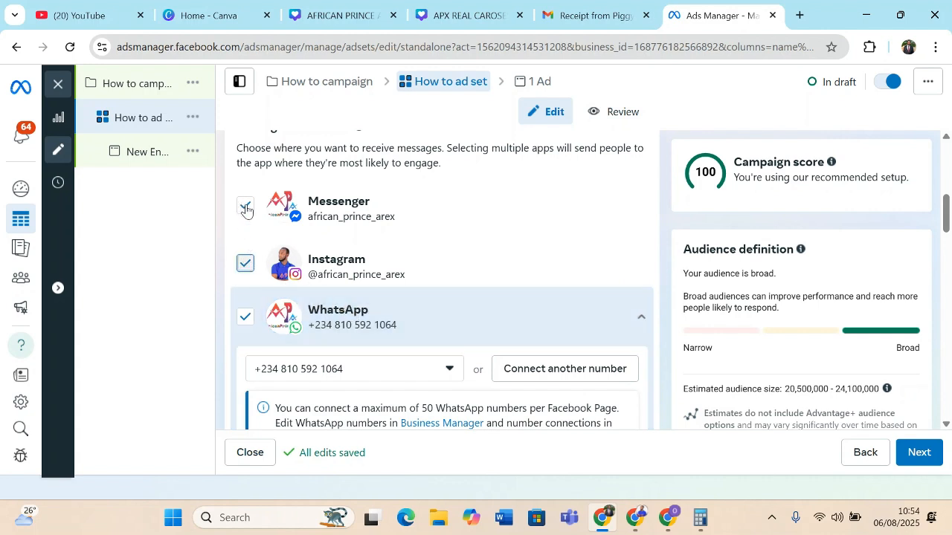
left_click(247, 269)
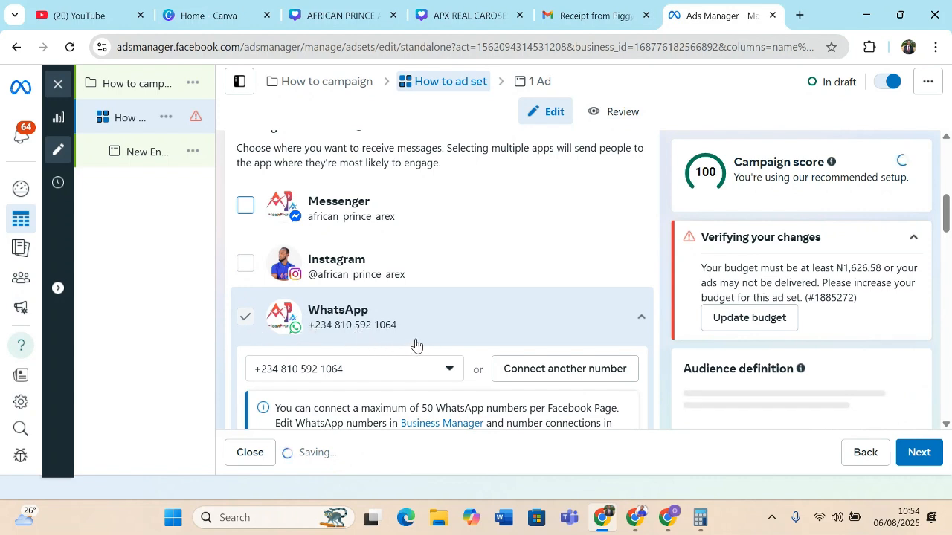
left_click(450, 372)
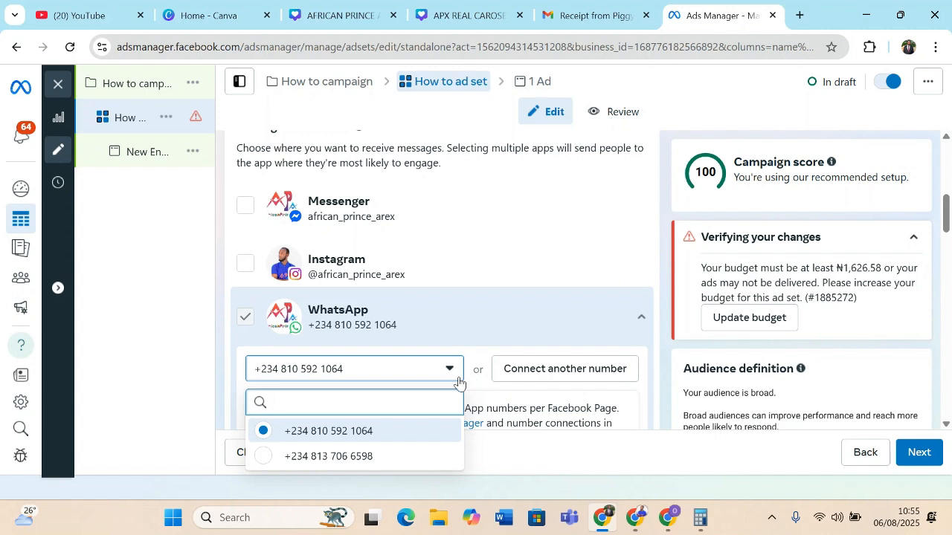
left_click(450, 367)
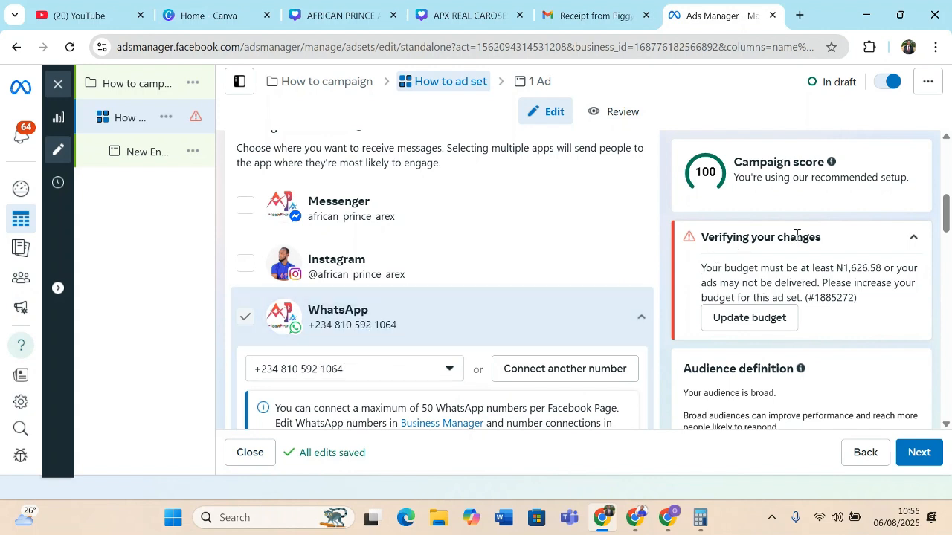
Step: Review the performance goal options for the ad set, keeping Maximise number of conversations selected
left_click_drag(947, 223, 948, 245)
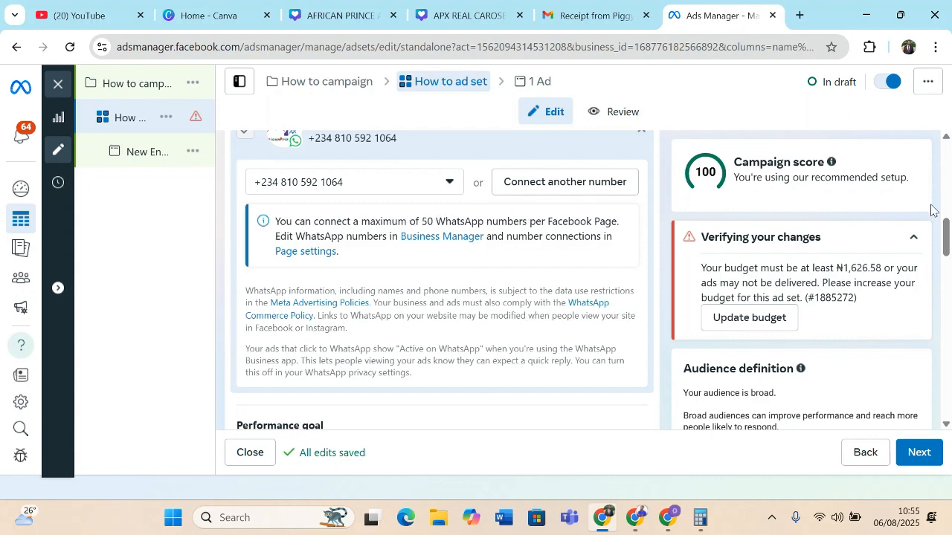
left_click_drag(947, 238, 947, 265)
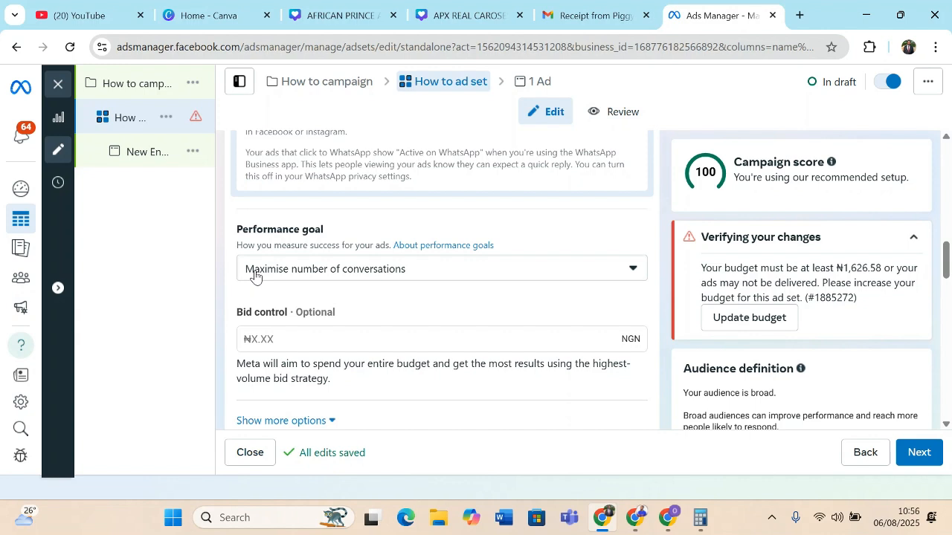
left_click(359, 274)
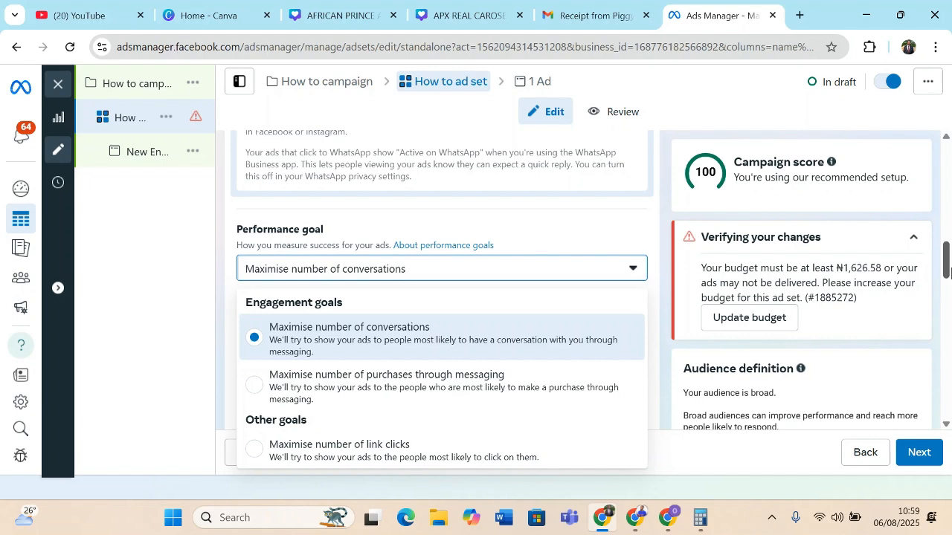
mouse_move(947, 272)
left_mouse_down()
mouse_move(946, 292)
mouse_move(947, 217)
mouse_move(947, 283)
left_mouse_up()
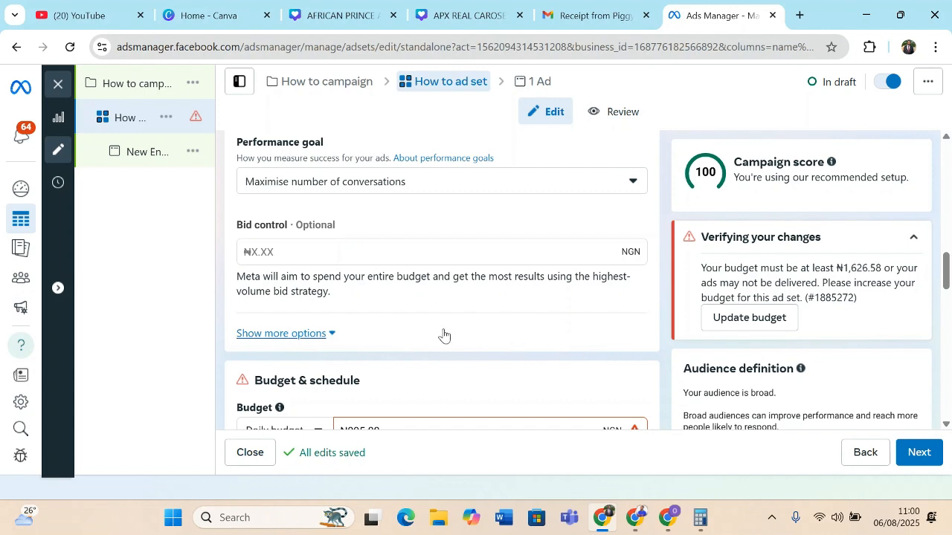
Step: Expand the additional options beneath the performance goal and set the bid control to ₦3,000
left_click(330, 334)
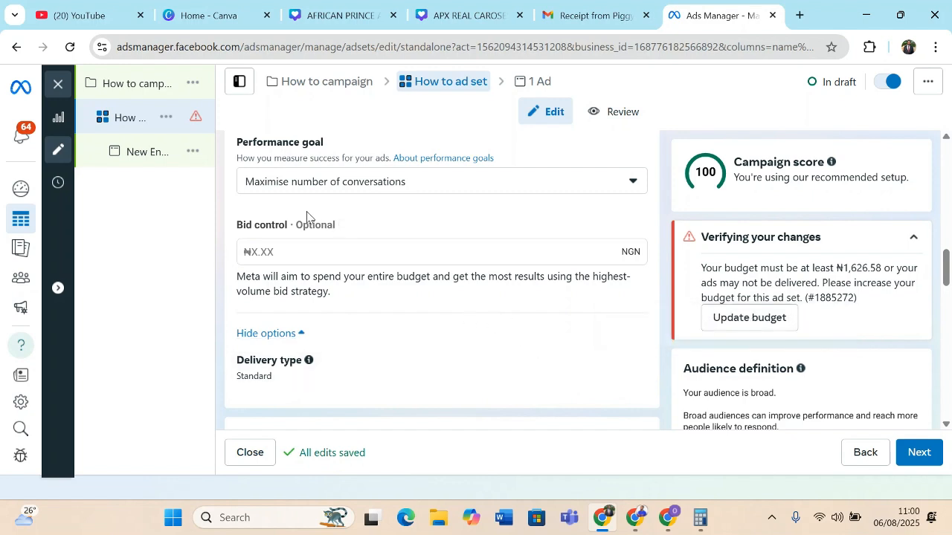
left_click(340, 257)
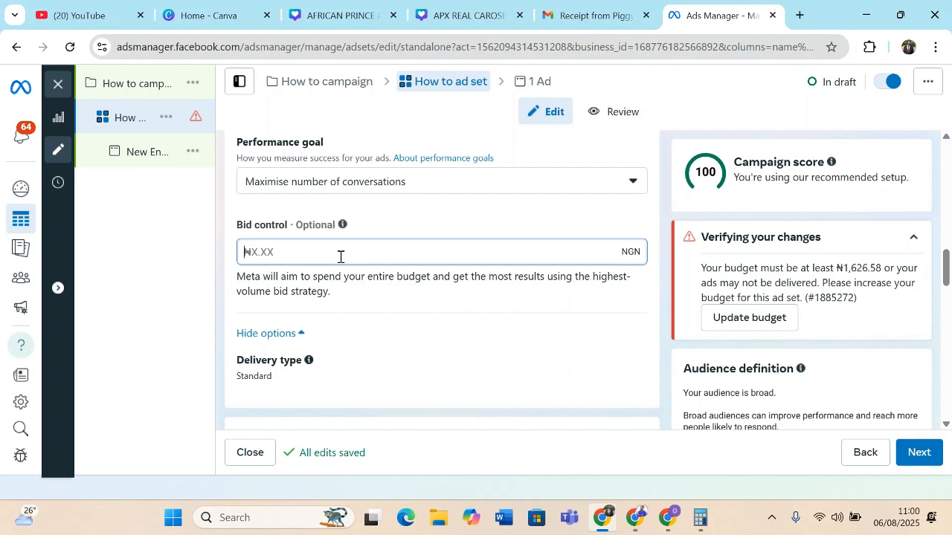
type("30000")
key("BackSpace")
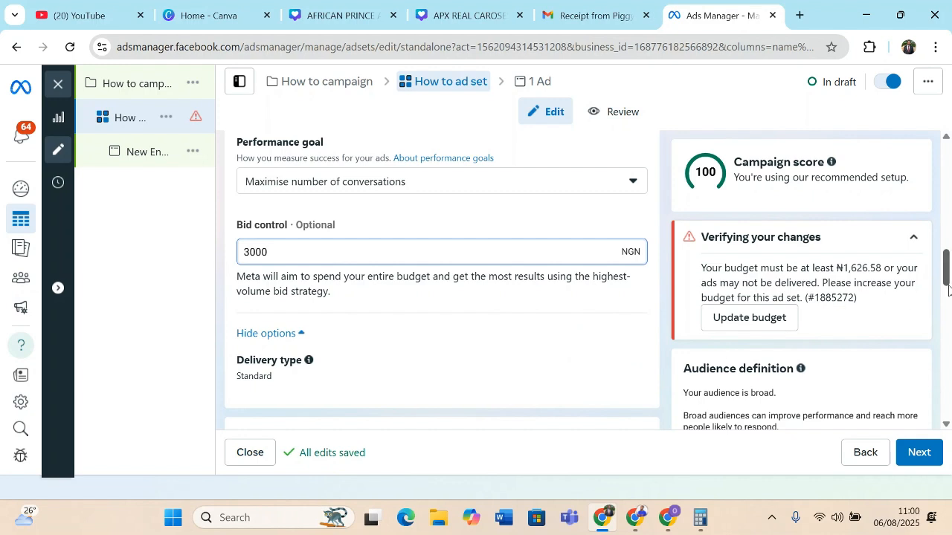
Step: Set the ad set's daily budget to ₦3,000 and check the estimated daily reach and conversations
scroll(949, 284, "down", 1)
left_click_drag(950, 286, 949, 292)
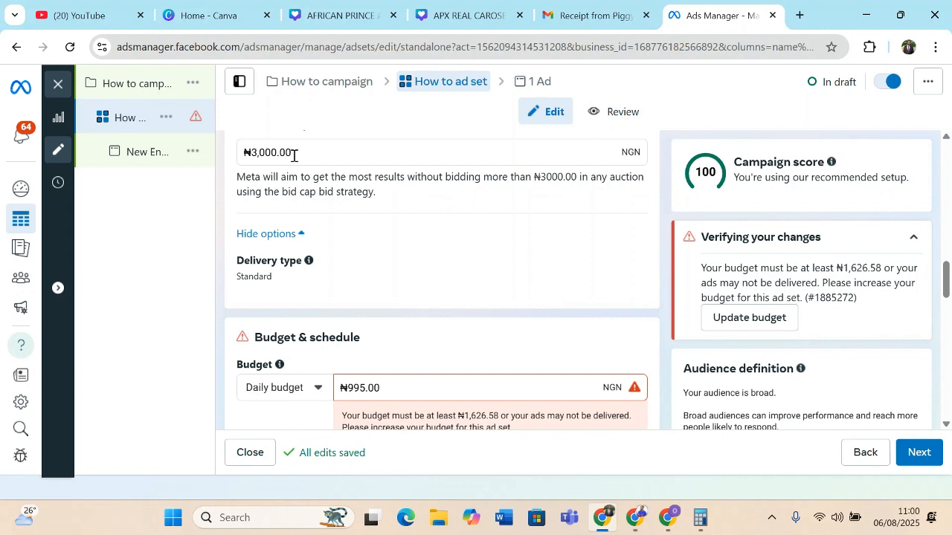
triple_click(370, 388)
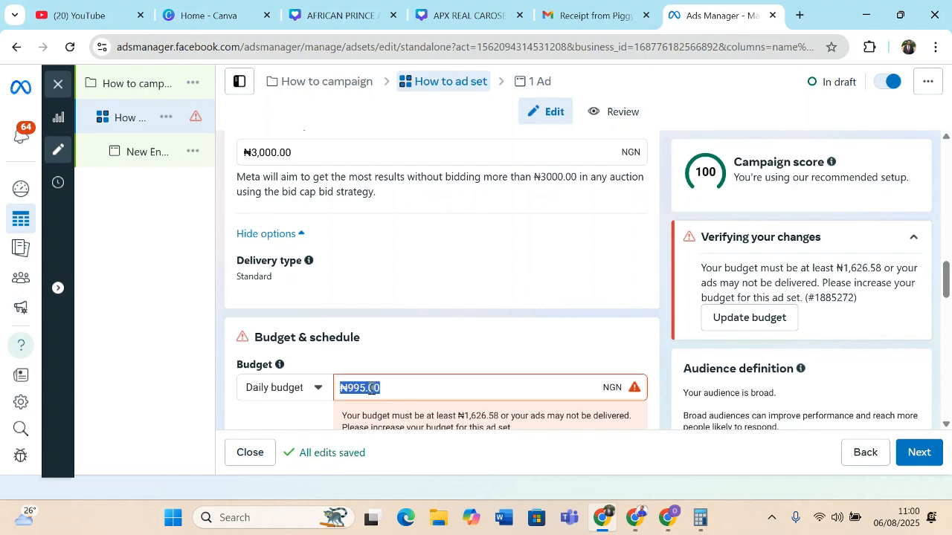
type("3000")
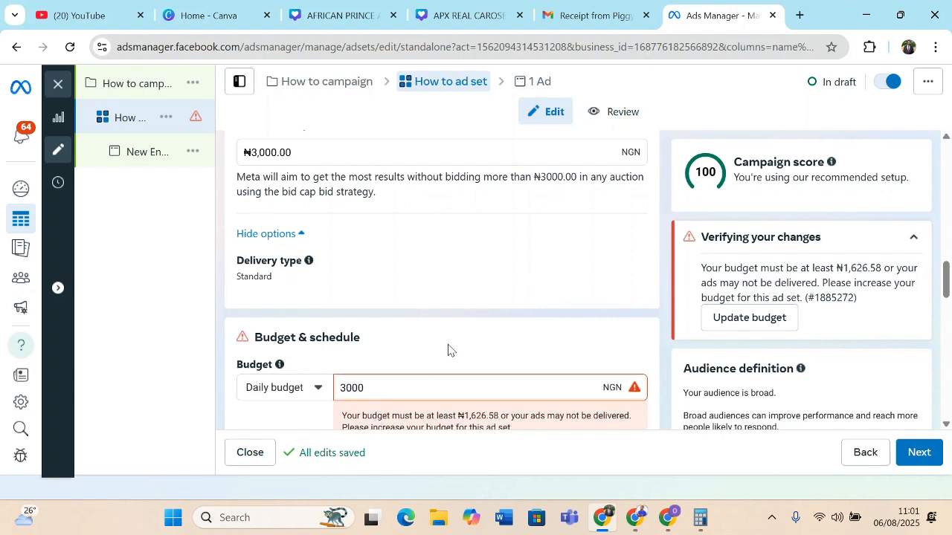
left_click(577, 339)
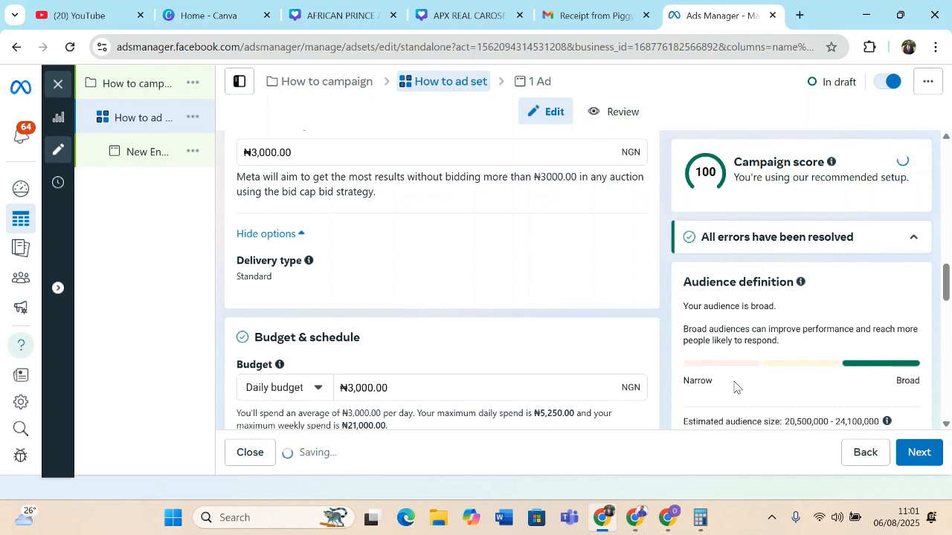
left_click_drag(946, 291, 950, 398)
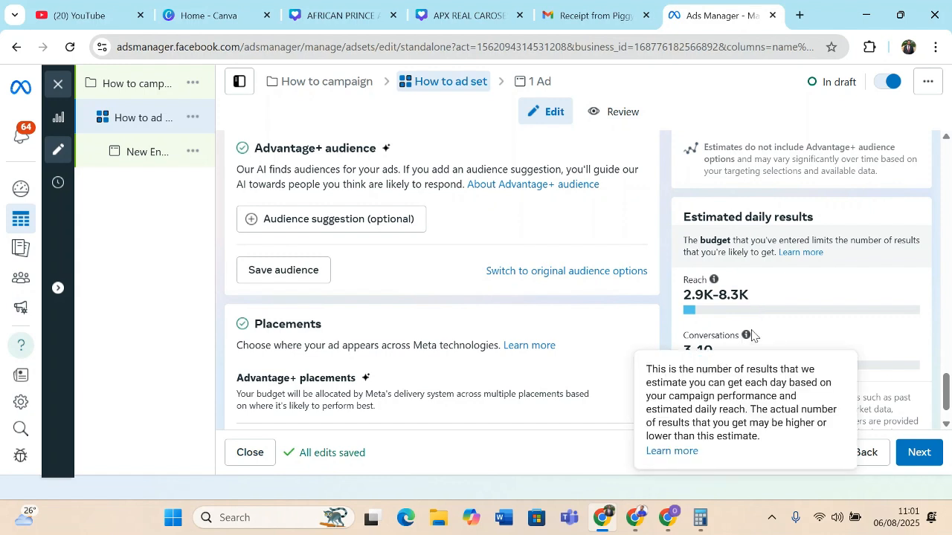
mouse_move(746, 334)
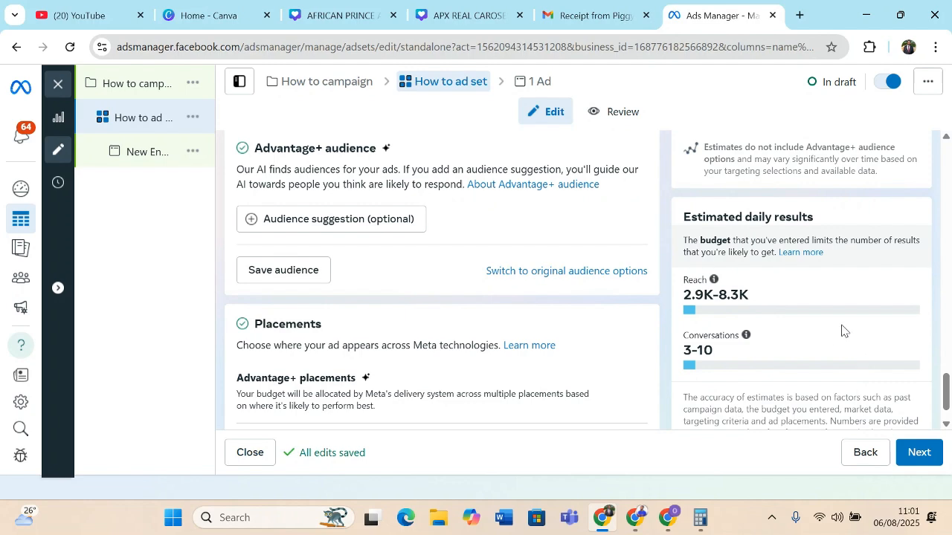
Step: Set the ad set's daily budget to ₦2,000
left_click_drag(946, 391, 918, 278)
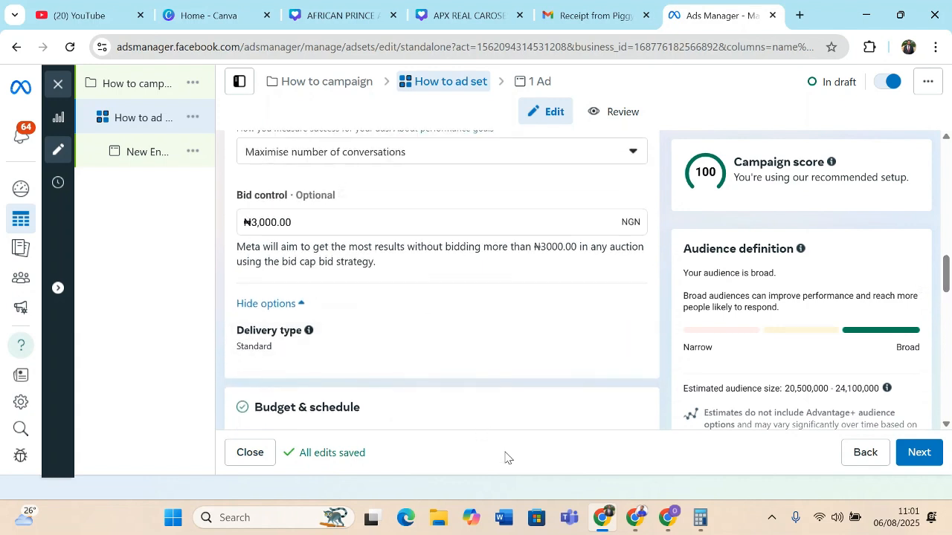
left_click_drag(947, 278, 946, 296)
left_click_drag(391, 340, 347, 339)
type("2000")
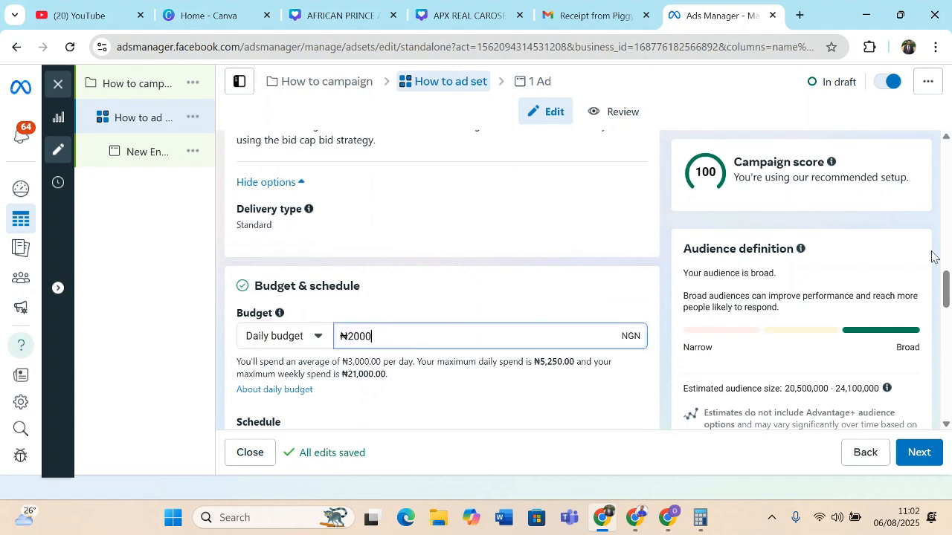
left_click_drag(948, 286, 948, 264)
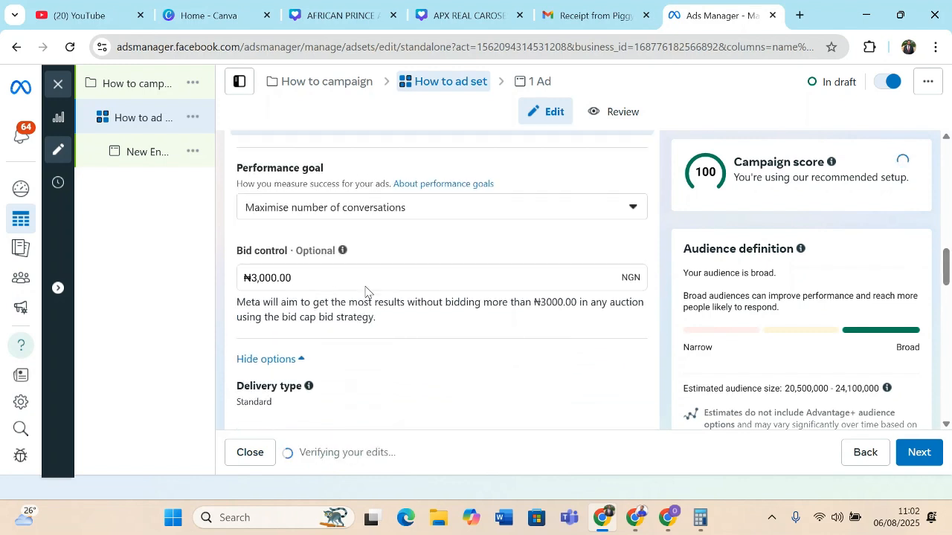
Step: Compare the bid control with the daily budget, and examine the estimated daily results and the schedule and audience sections
left_click_drag(947, 258, 948, 277)
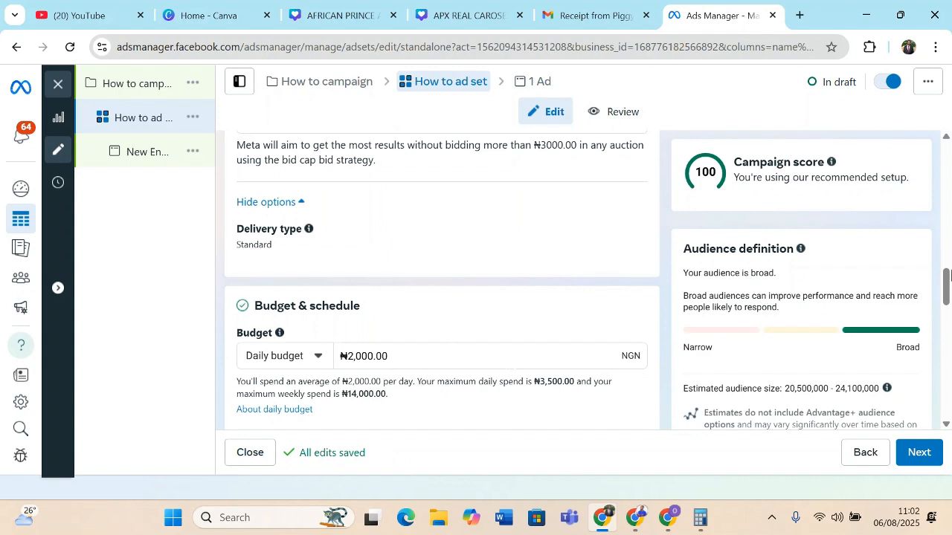
scroll(885, 277, "up", 2)
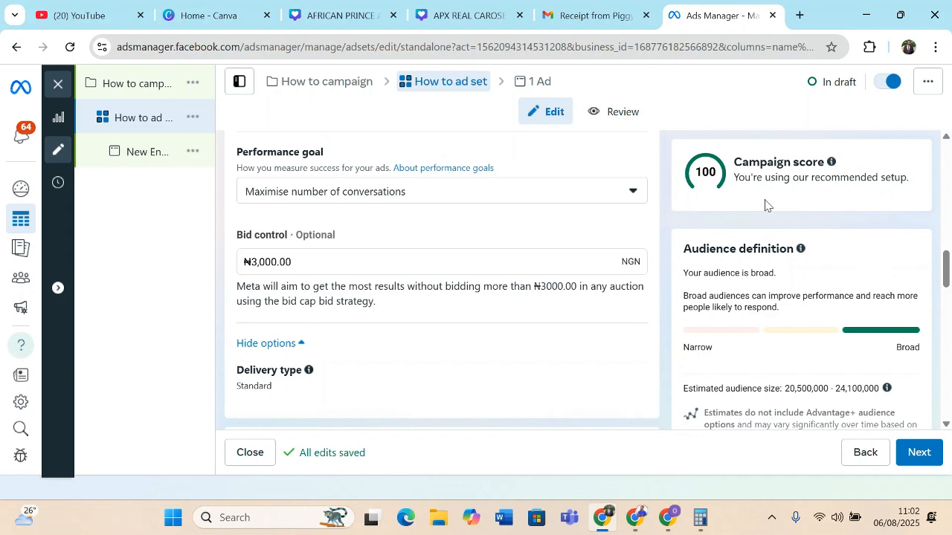
left_click_drag(947, 272, 949, 301)
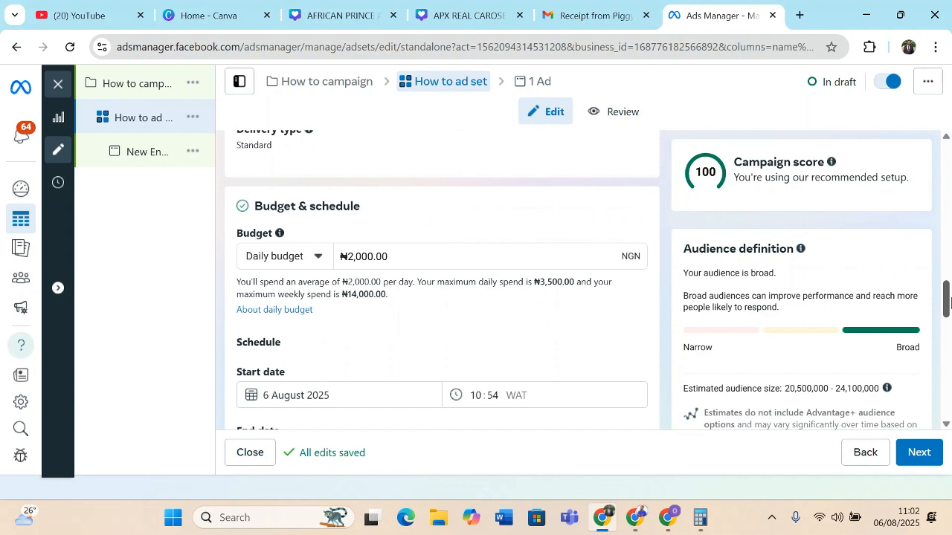
scroll(711, 296, "up", 3)
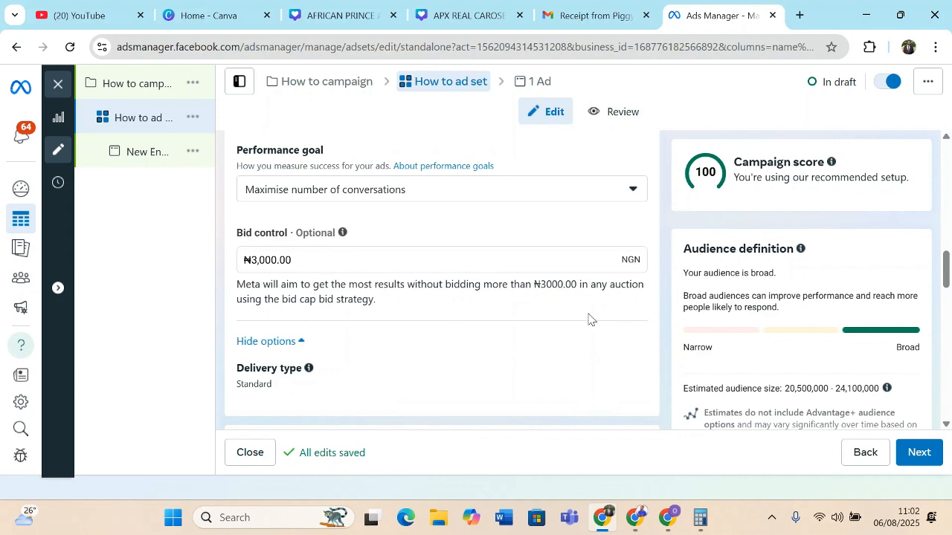
scroll(947, 300, "down", 2)
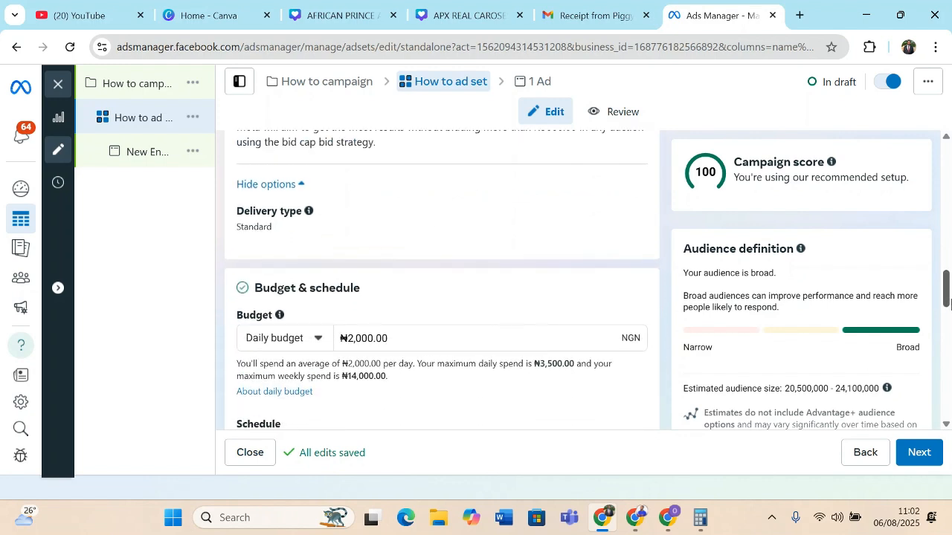
left_click_drag(951, 305, 951, 307)
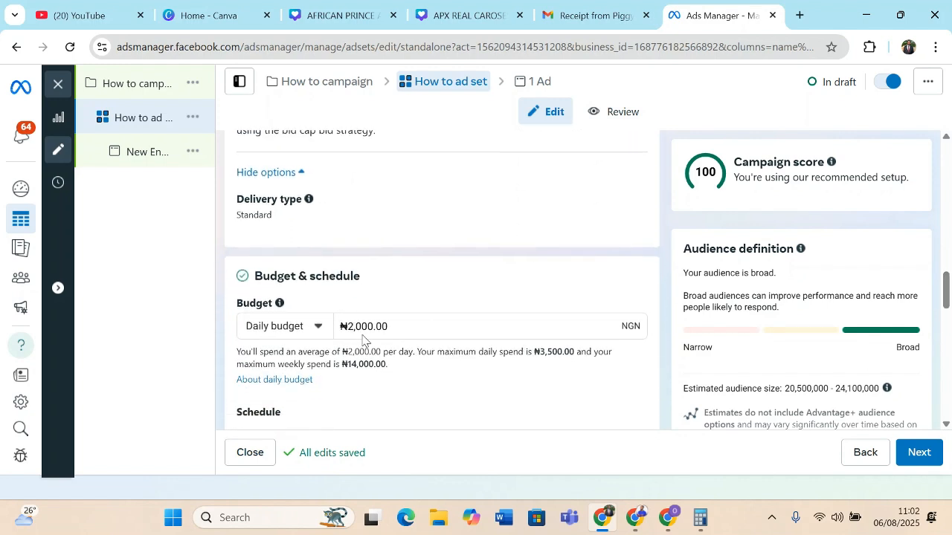
left_click_drag(946, 291, 947, 399)
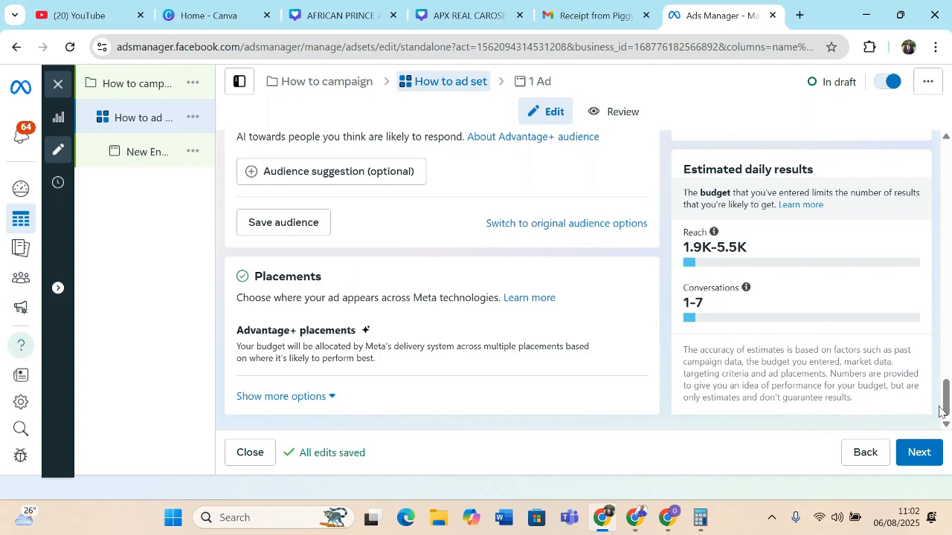
left_click_drag(947, 412, 914, 315)
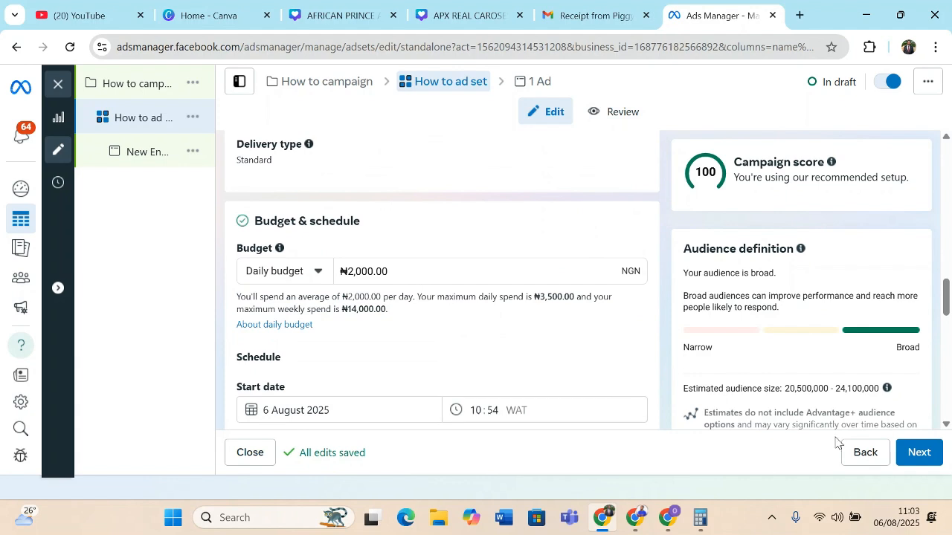
left_click_drag(947, 309, 948, 357)
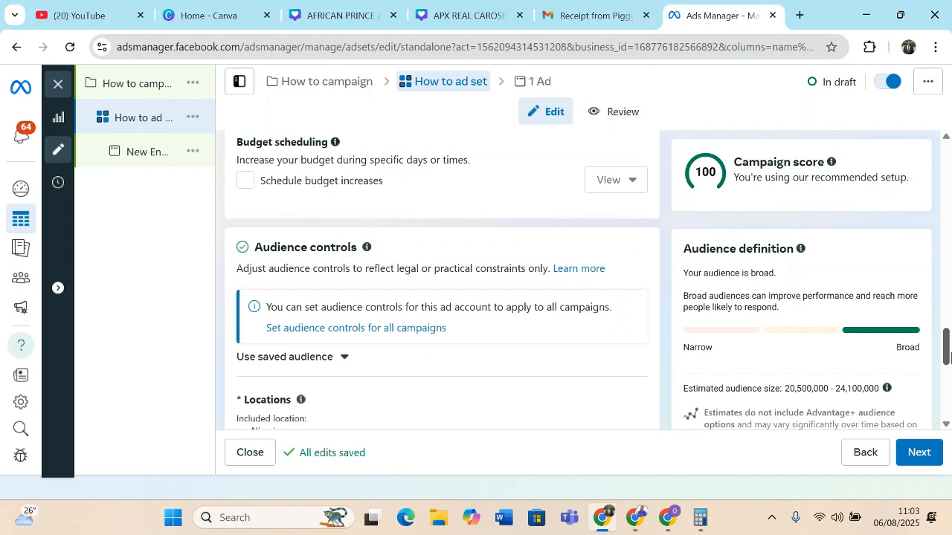
scroll(767, 255, "up", 5)
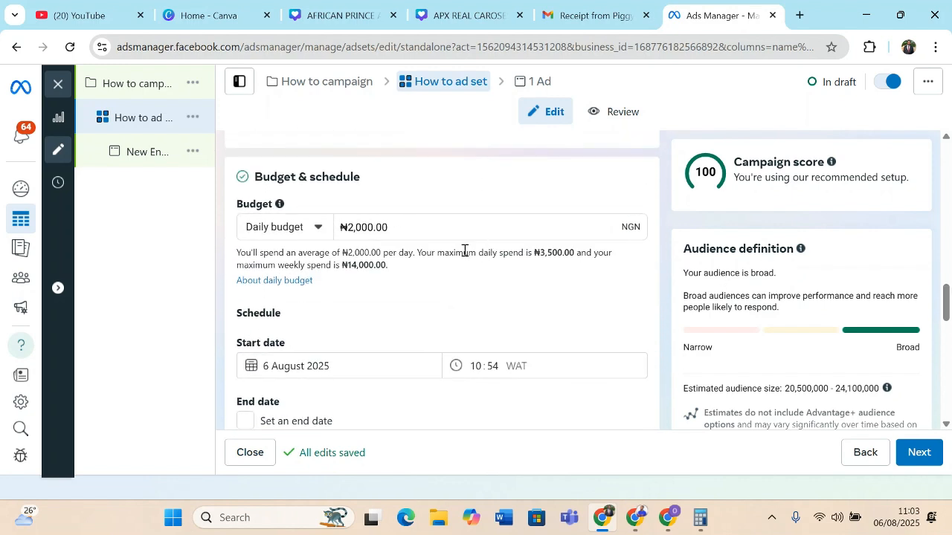
Step: Clear the bid control amount and return to the budget and schedule settings
left_click_drag(419, 230, 523, 230)
scroll(483, 255, "up", 3)
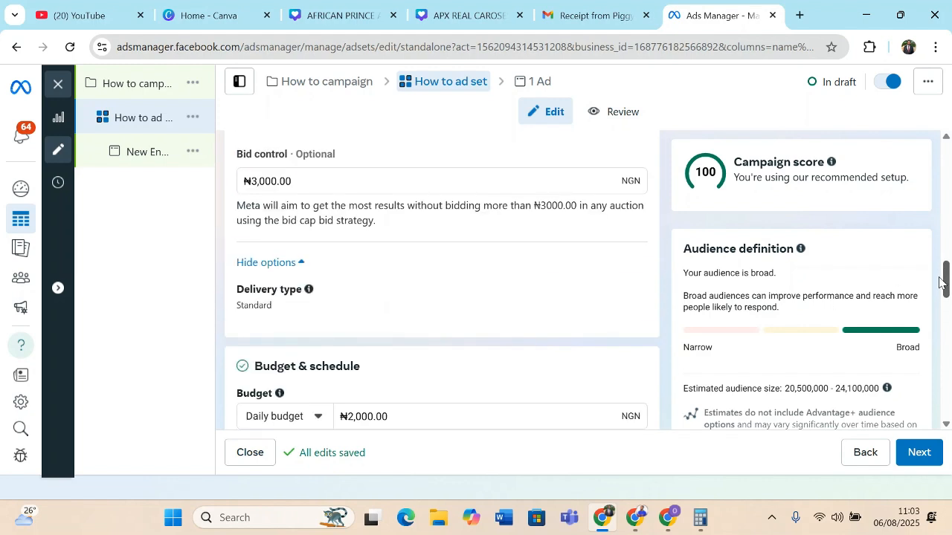
left_click(404, 237)
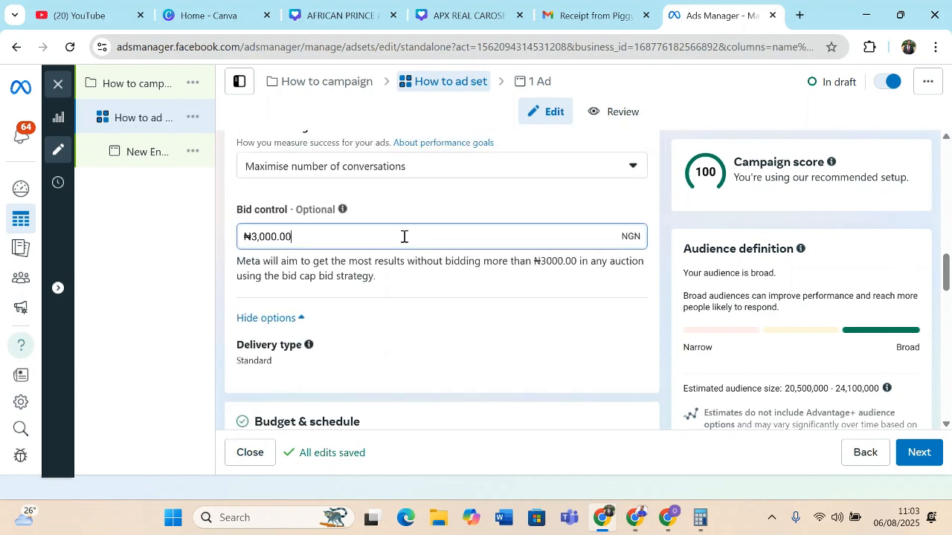
key("BackSpace")
key("BackSpace")
key("BackSpace")
key("BackSpace")
key("BackSpace")
key("BackSpace")
key("BackSpace")
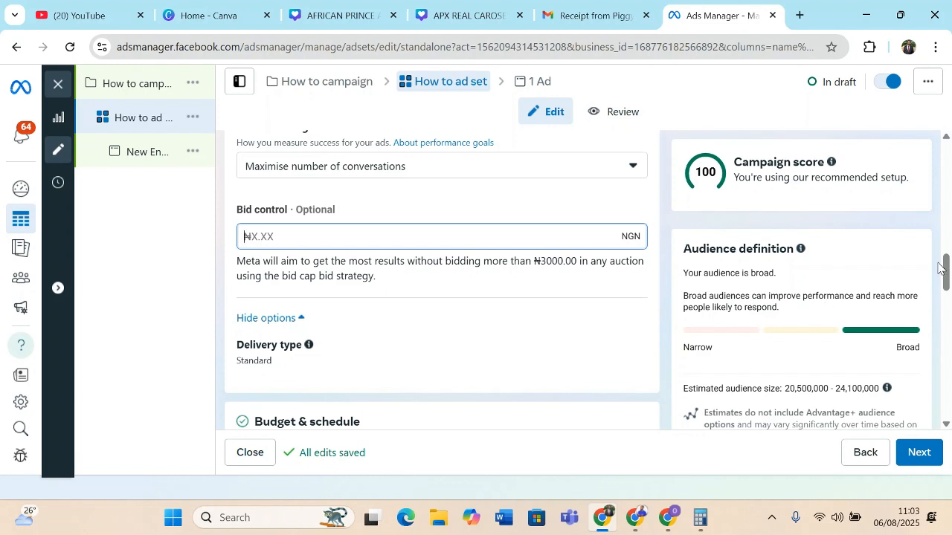
left_click_drag(947, 275, 947, 301)
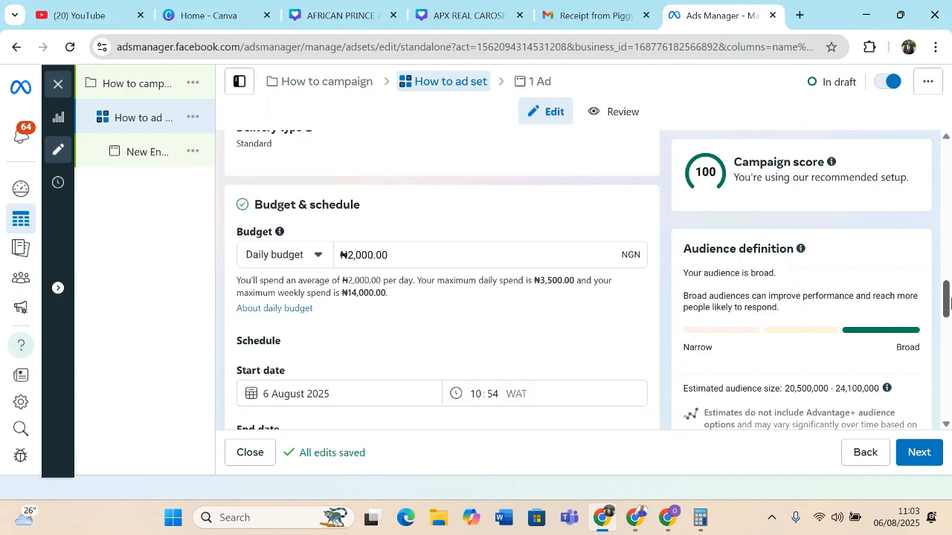
Step: Set the ad set's daily budget to ₦5,000 and check the estimated daily reach and conversations
triple_click(428, 256)
type("3000")
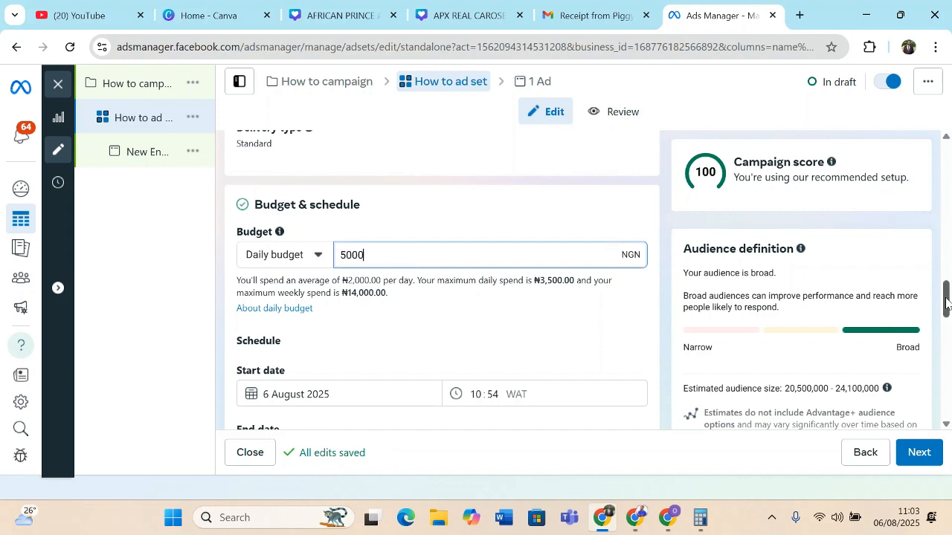
left_click_drag(947, 302, 946, 390)
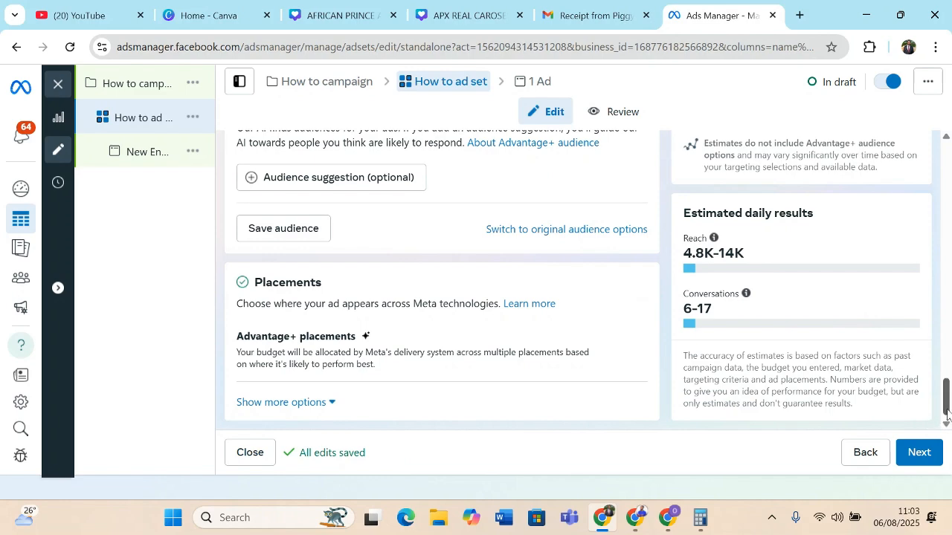
mouse_move(947, 403)
left_mouse_down()
mouse_move(945, 390)
mouse_move(946, 407)
left_mouse_up()
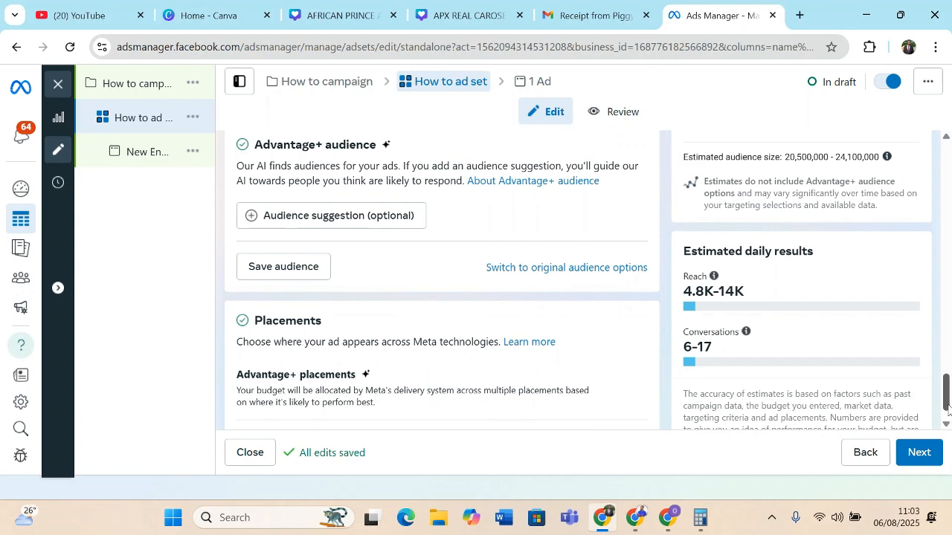
left_click_drag(946, 405, 934, 314)
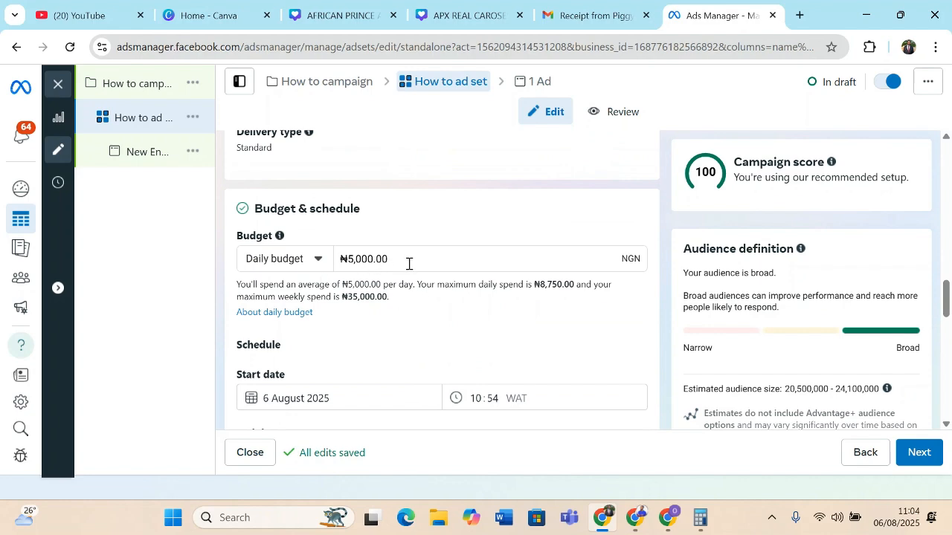
Step: Rename the campaign as TMP campaign
left_click_drag(949, 297, 873, 152)
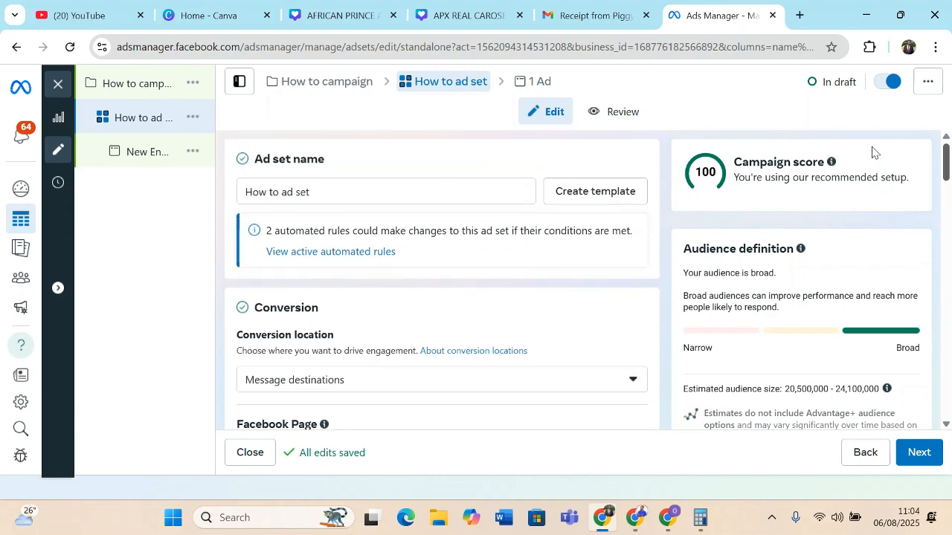
left_click(146, 85)
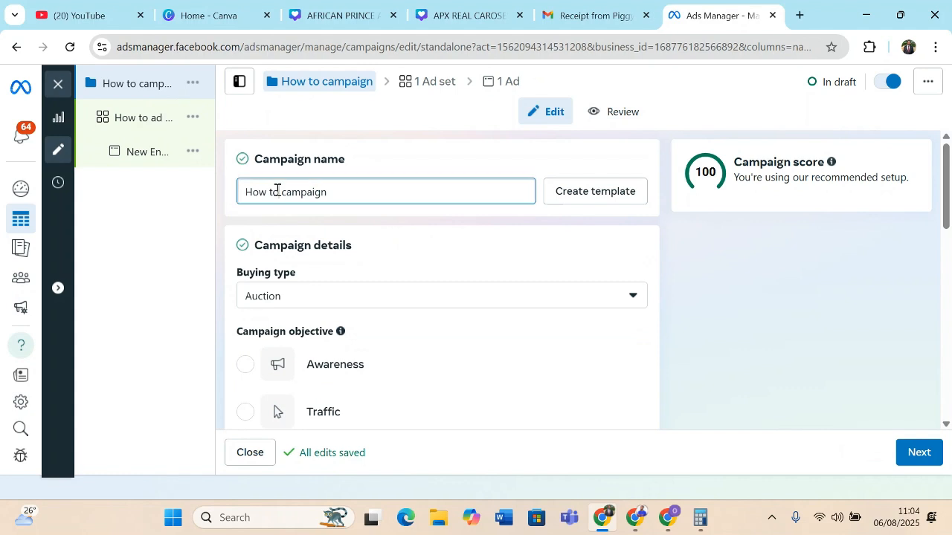
left_click_drag(277, 189, 246, 192)
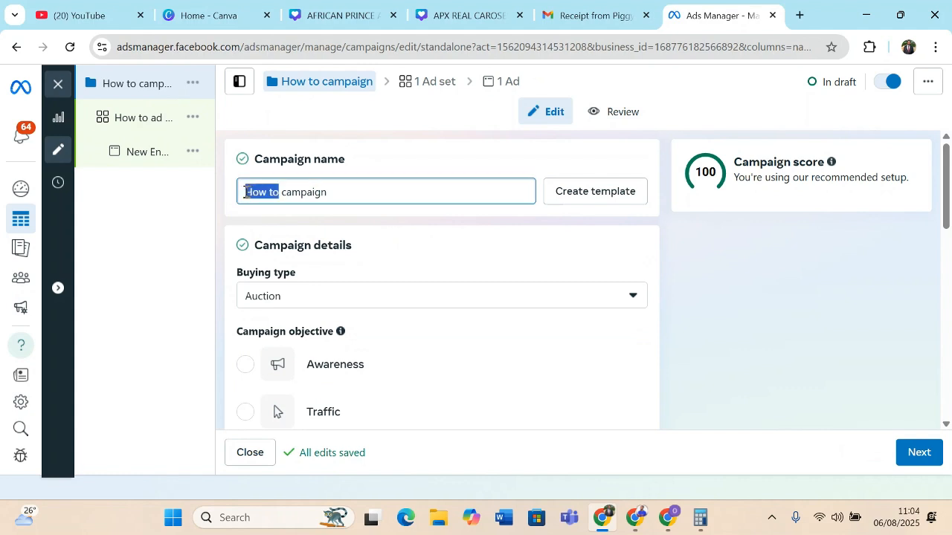
key("BackSpace")
type("TMP")
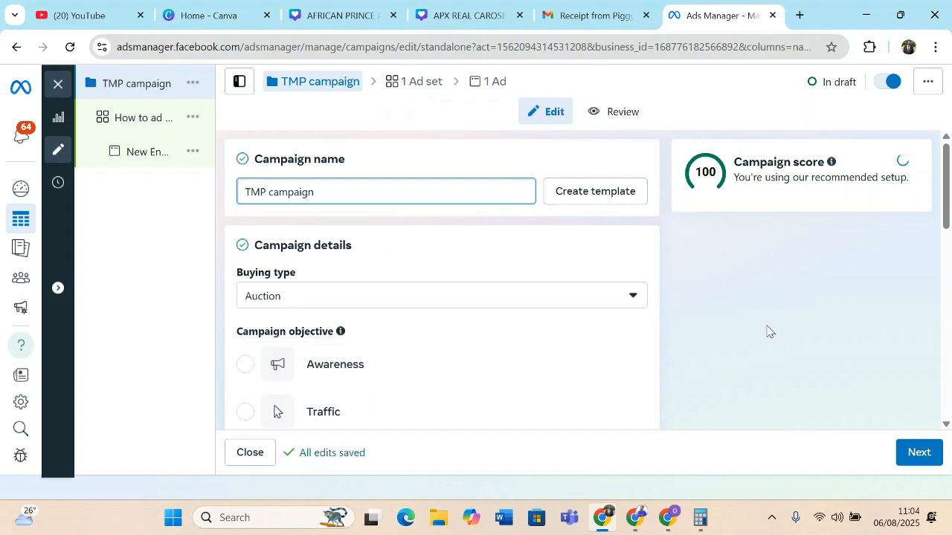
Step: Rename the ad set as TMP ad set
left_click(153, 121)
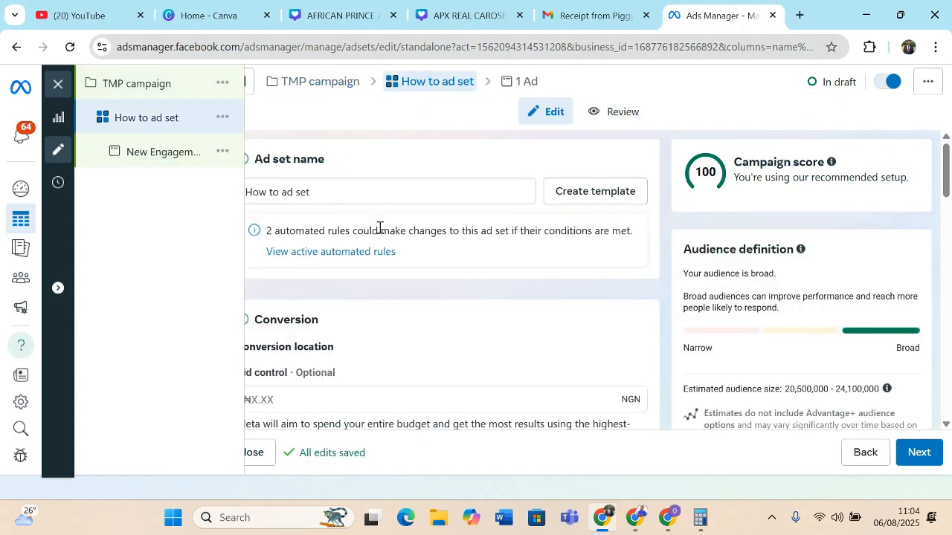
left_click_drag(278, 193, 247, 195)
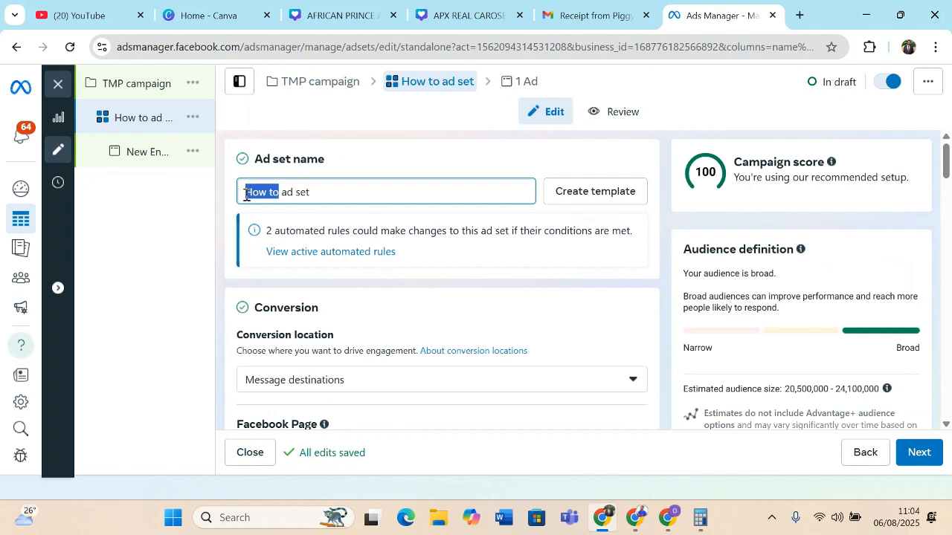
key("BackSpace")
type("TMP")
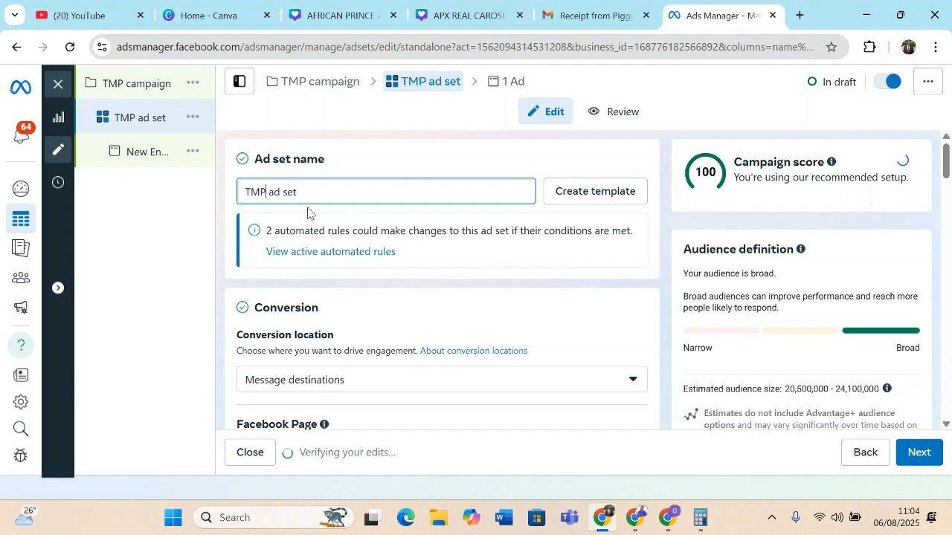
Step: Enter a bid control of ₦5 for the ad set and check the estimated daily results
left_click_drag(949, 163, 949, 256)
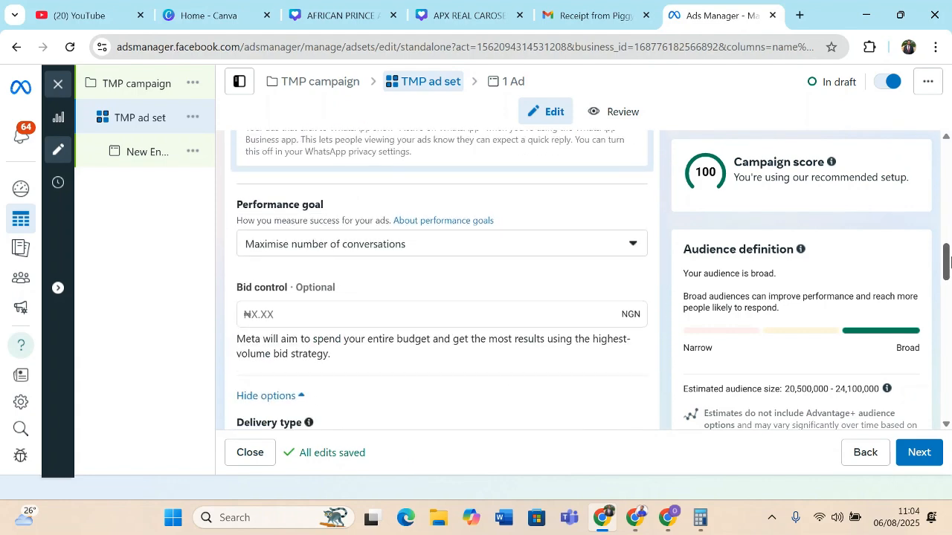
left_click_drag(950, 260, 950, 275)
left_click(399, 198)
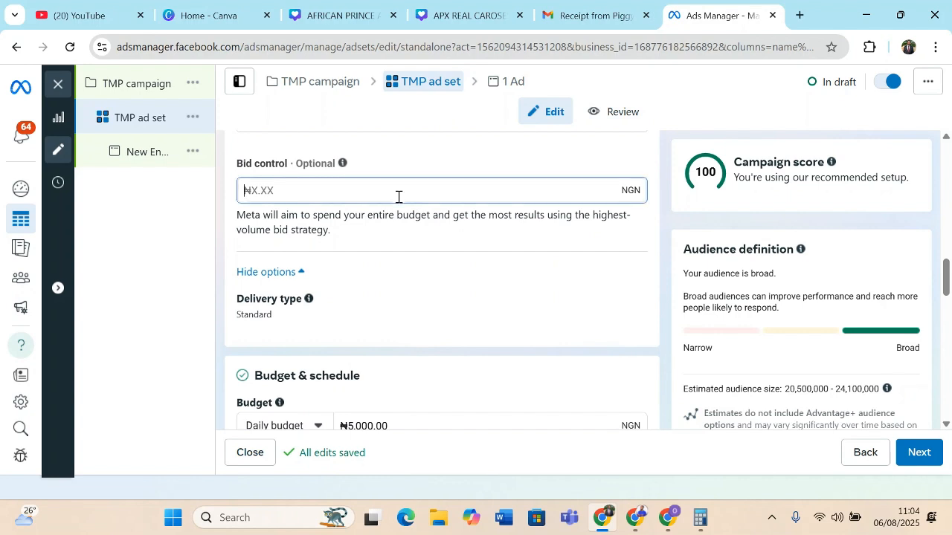
type("40")
key("BackSpace")
key("BackSpace")
type("5")
left_click_drag(946, 278, 946, 397)
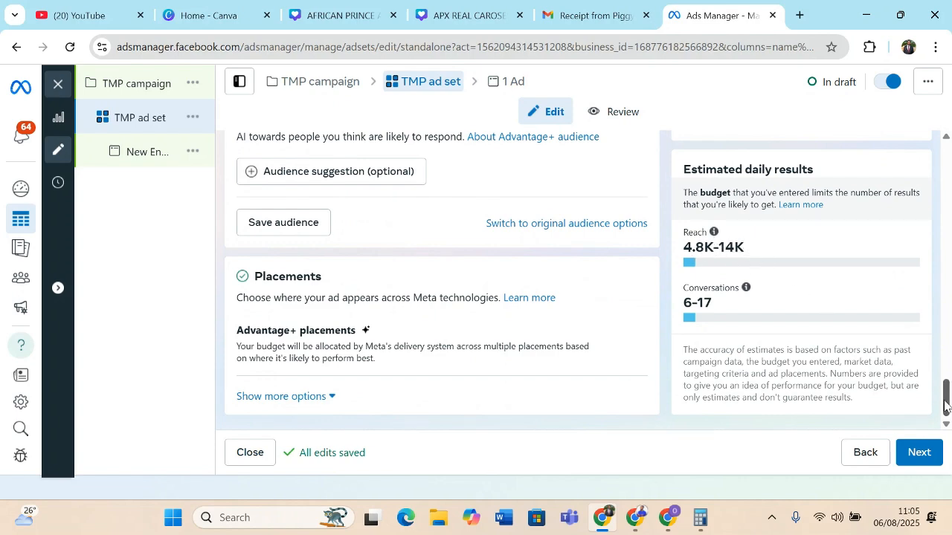
Step: Look at the start time in the ad set's schedule, and switch the end date option on and back off
left_click_drag(945, 401, 916, 324)
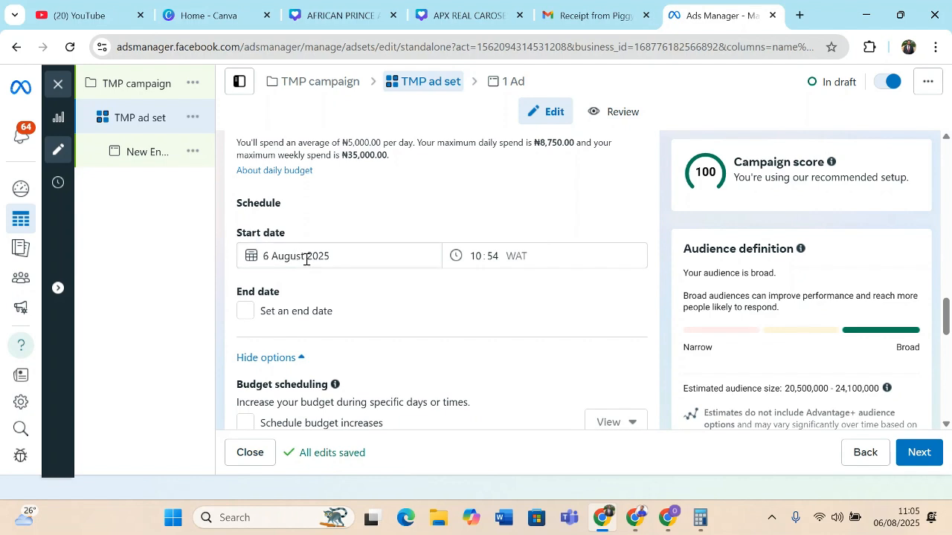
left_click(477, 255)
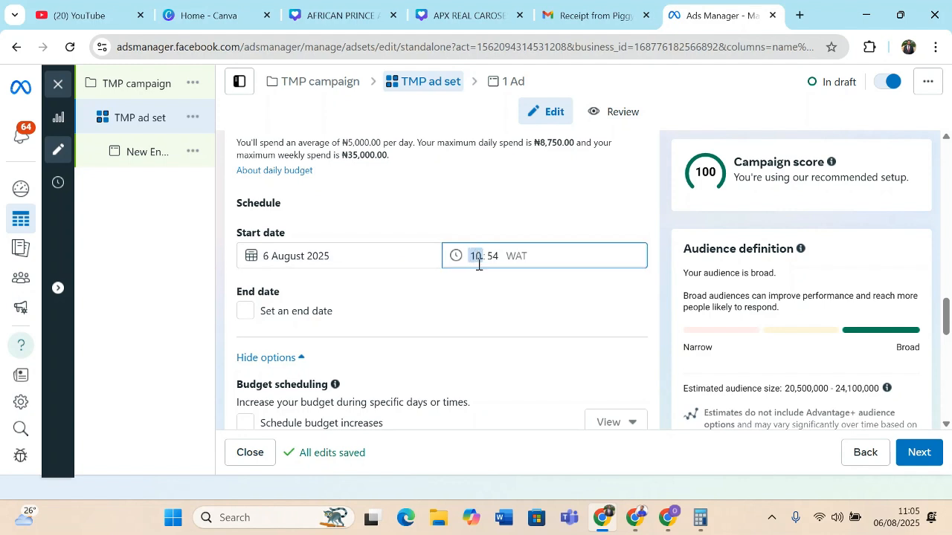
left_click(451, 313)
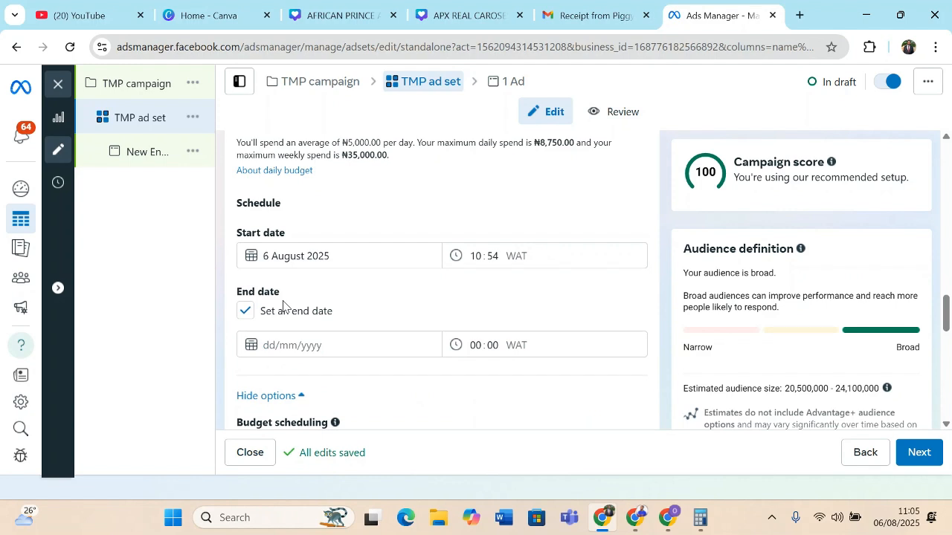
left_click(245, 313)
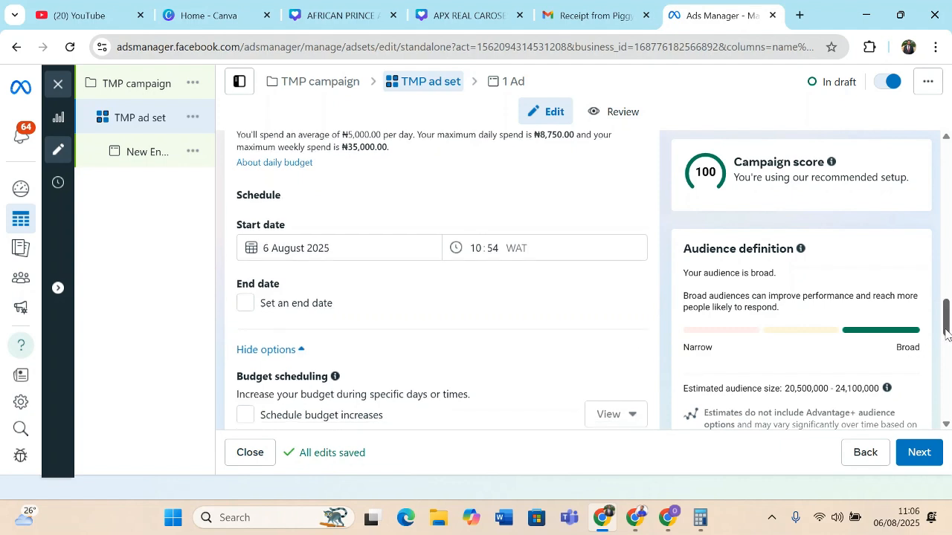
Step: Switch on scheduled budget increases to view the time period settings, and switch them off again
scroll(947, 341, "down", 1)
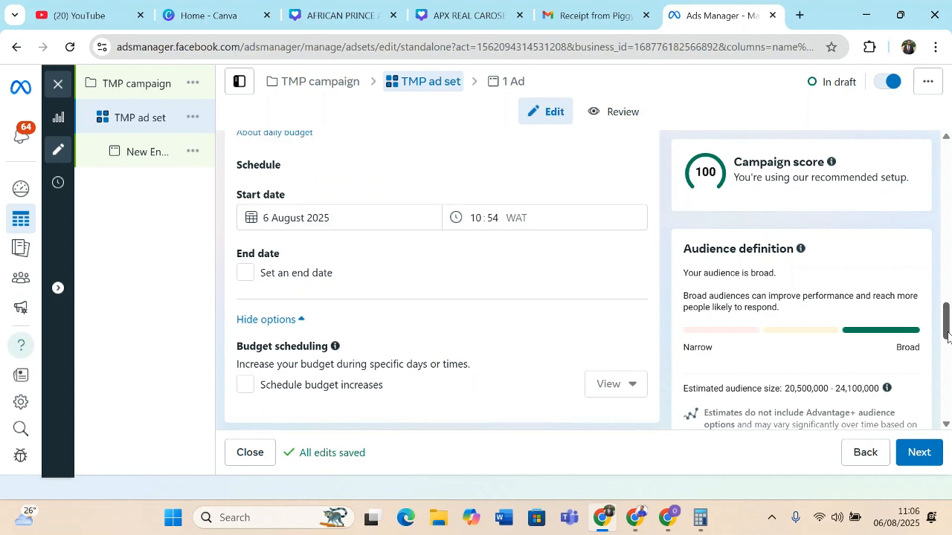
scroll(949, 342, "down", 1)
scroll(948, 344, "down", 1)
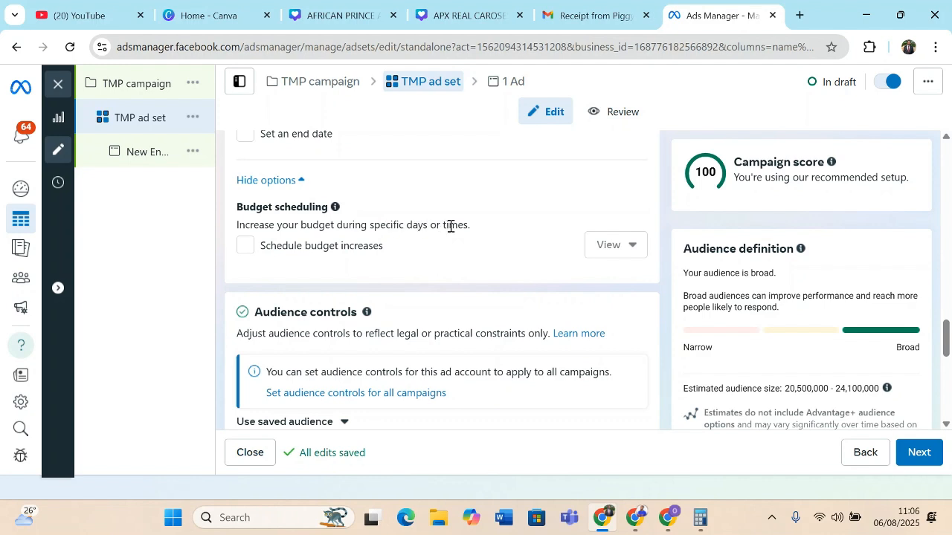
left_click(246, 250)
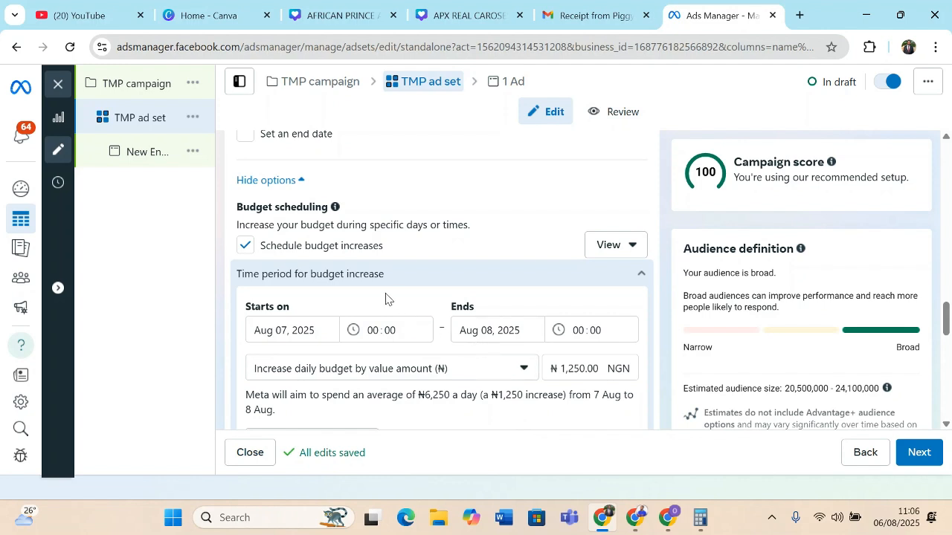
left_click(244, 251)
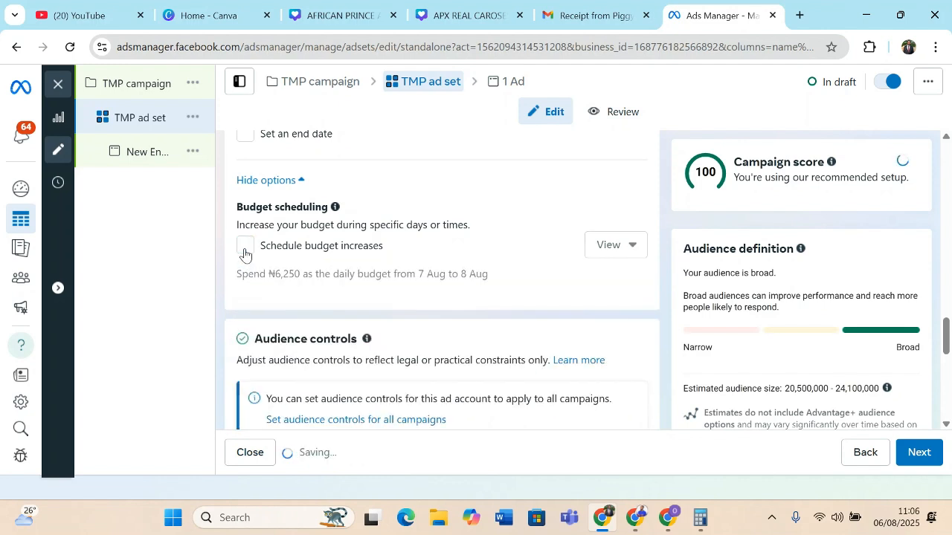
Step: Look through the list of saved audiences in the audience controls and close it without choosing one
scroll(949, 347, "down", 1)
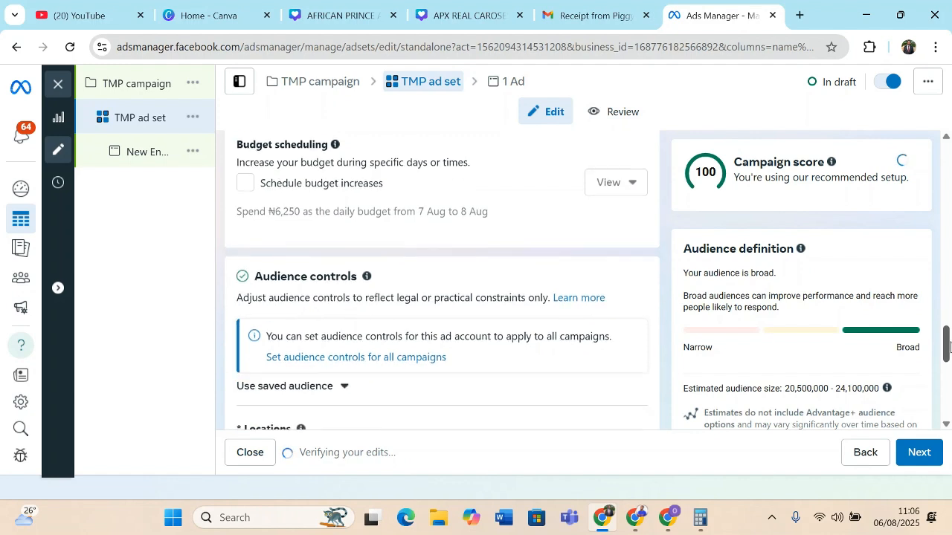
scroll(949, 346, "down", 1)
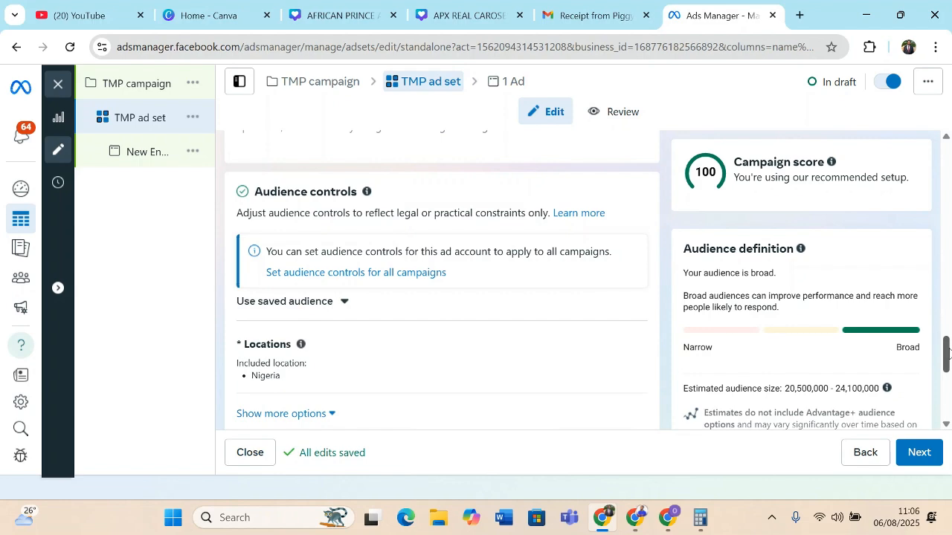
mouse_move(948, 349)
left_mouse_down()
mouse_move(948, 368)
mouse_move(948, 359)
left_mouse_up()
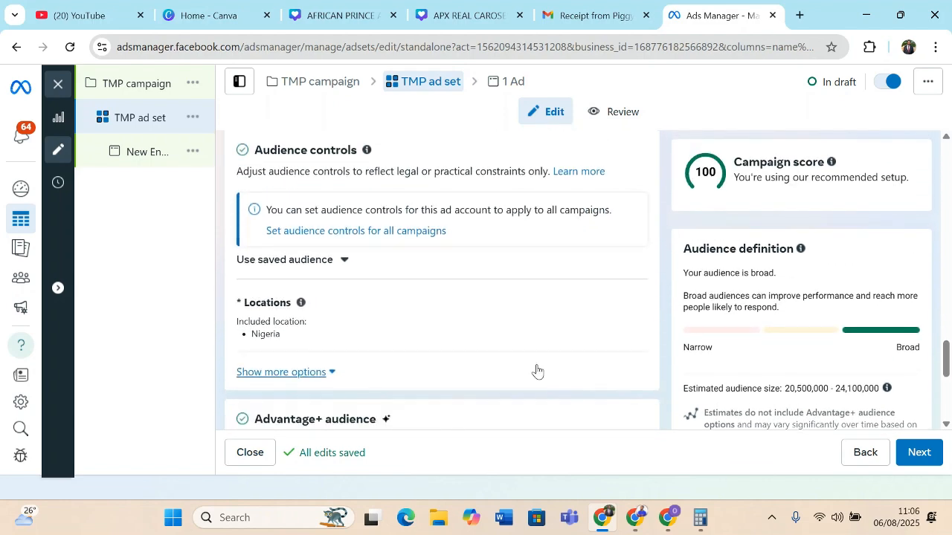
left_click(345, 262)
left_click(344, 265)
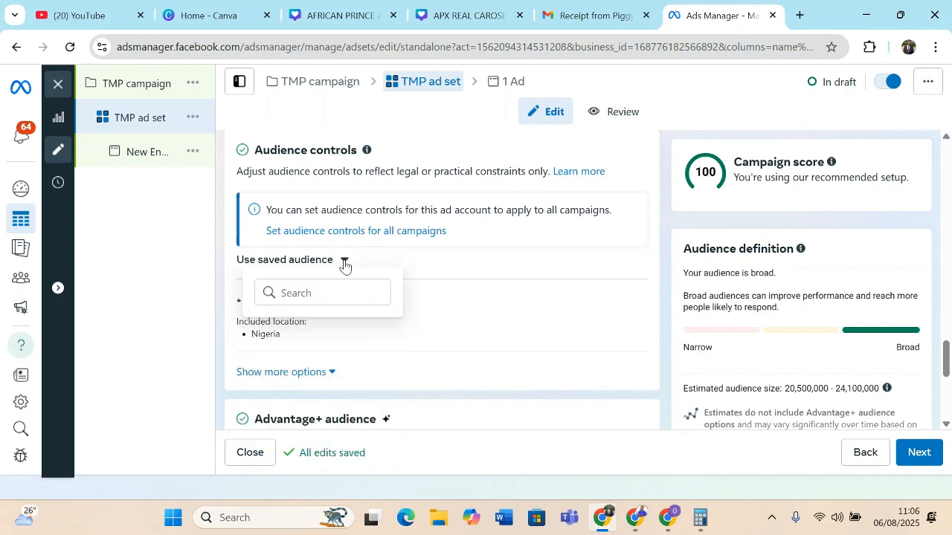
left_click(344, 265)
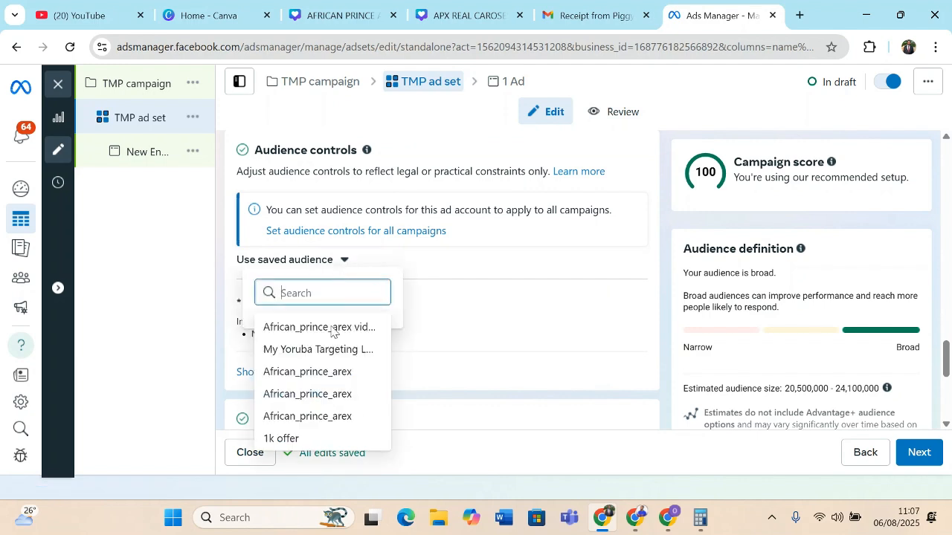
left_click(345, 260)
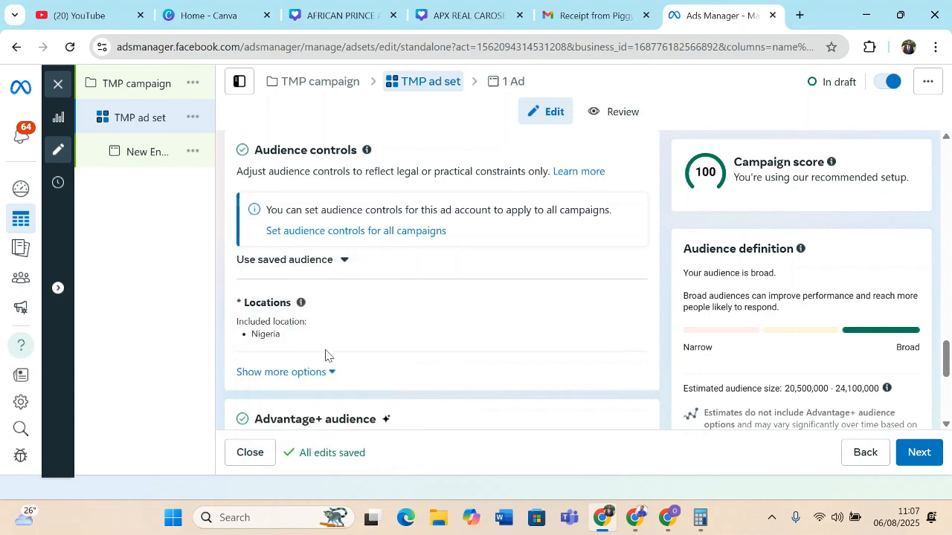
Step: Expand the additional audience control options and open the Nigeria location targeting for editing, including the location search
scroll(949, 372, "down", 2)
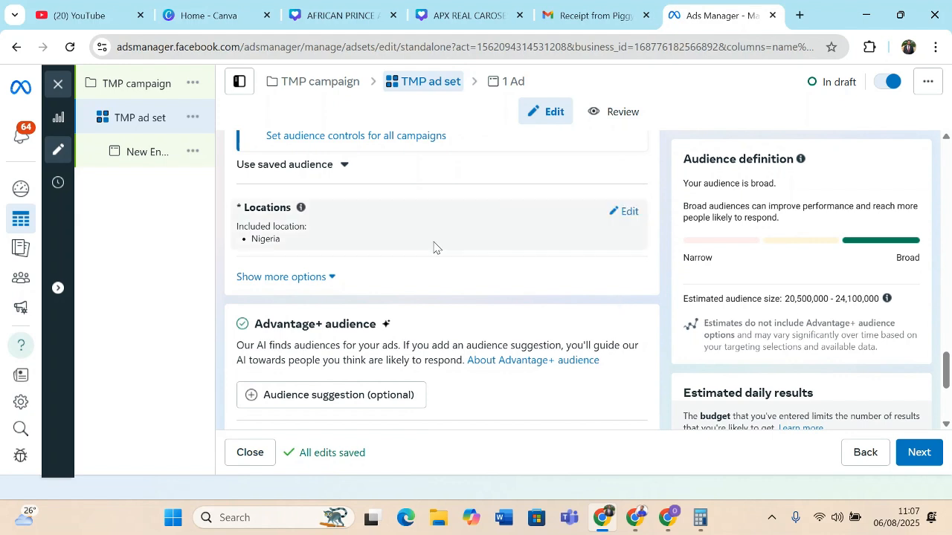
left_click(332, 279)
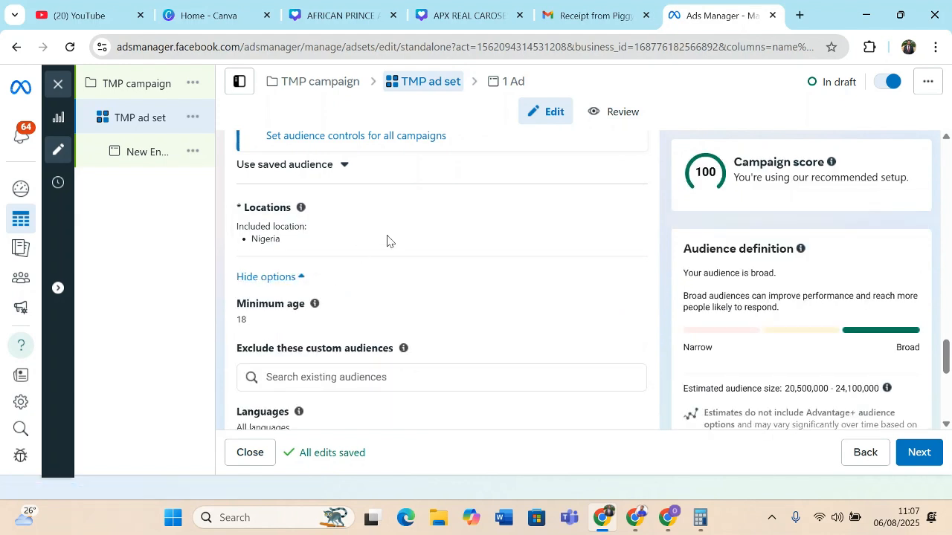
mouse_move(259, 223)
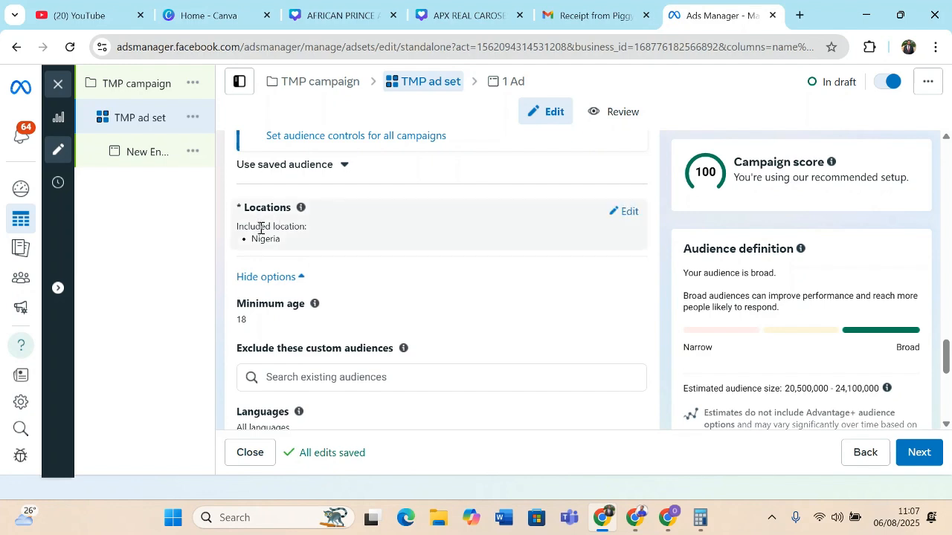
left_click(632, 214)
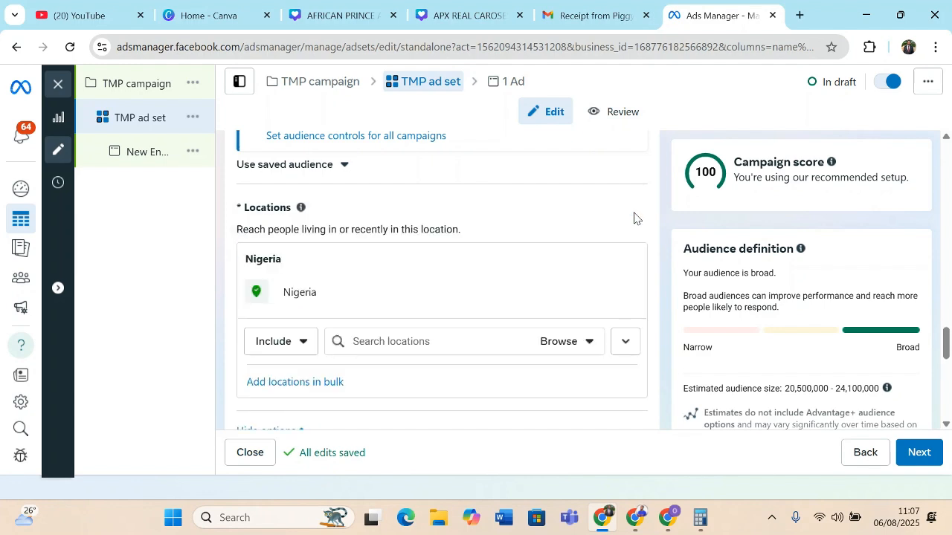
mouse_move(328, 296)
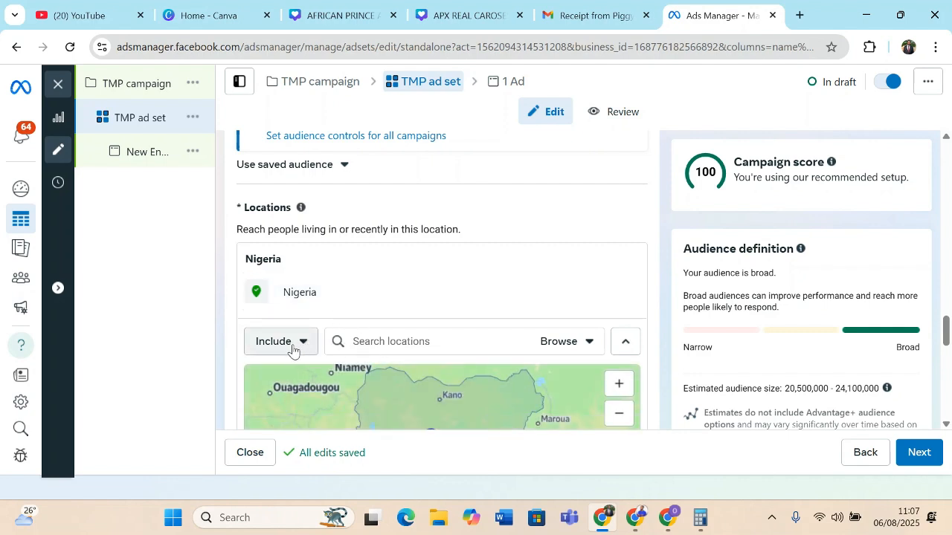
left_click(391, 344)
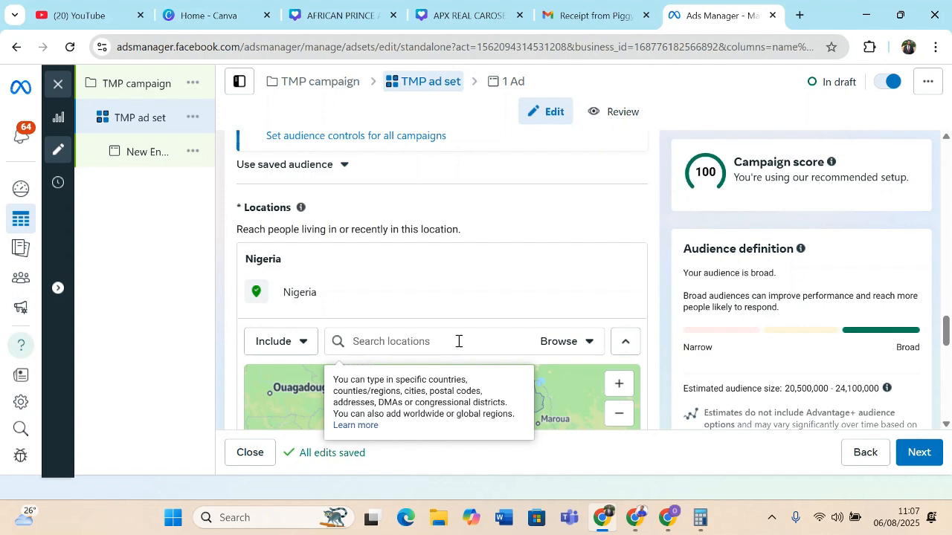
left_click(545, 216)
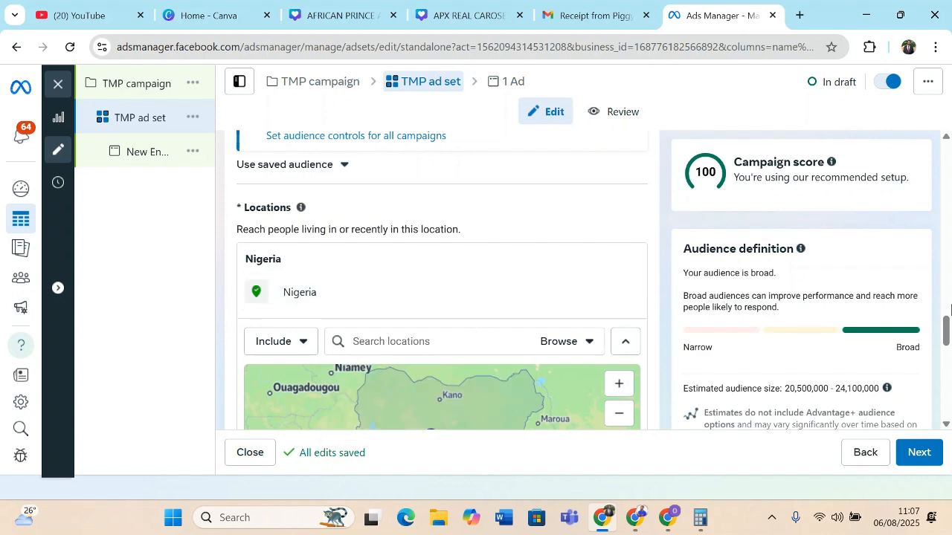
Step: Set the audience's minimum age to 23 in the ad set's audience controls
mouse_move(946, 336)
left_mouse_down()
mouse_move(946, 360)
mouse_move(946, 351)
left_mouse_up()
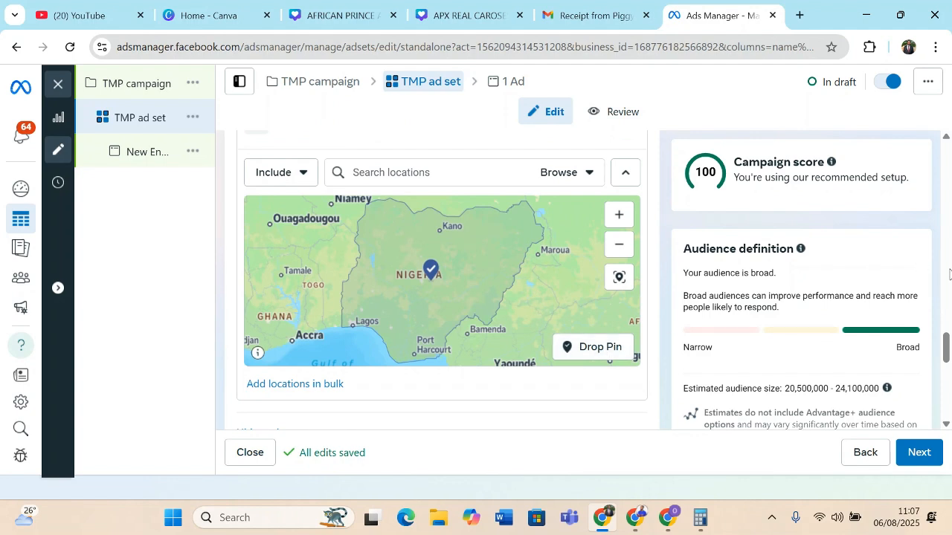
scroll(947, 353, "down", 3)
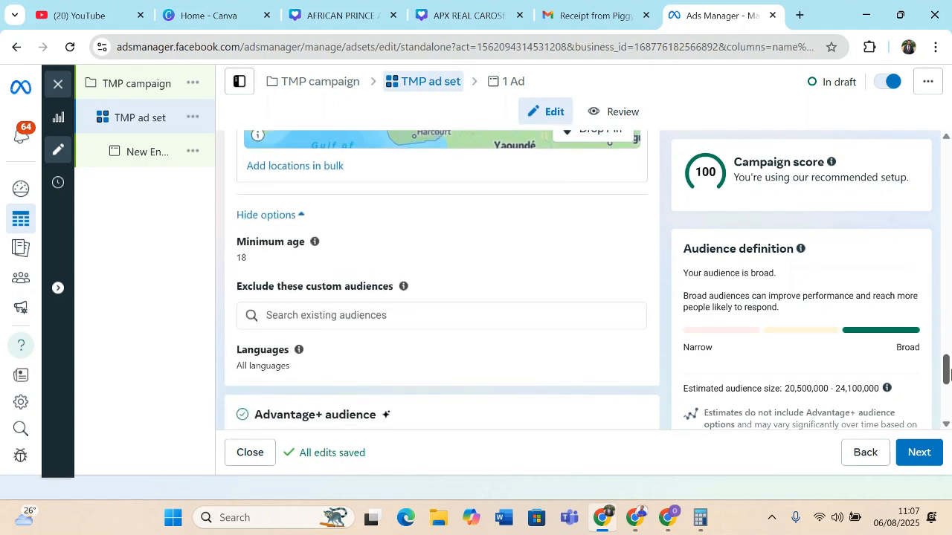
mouse_move(300, 260)
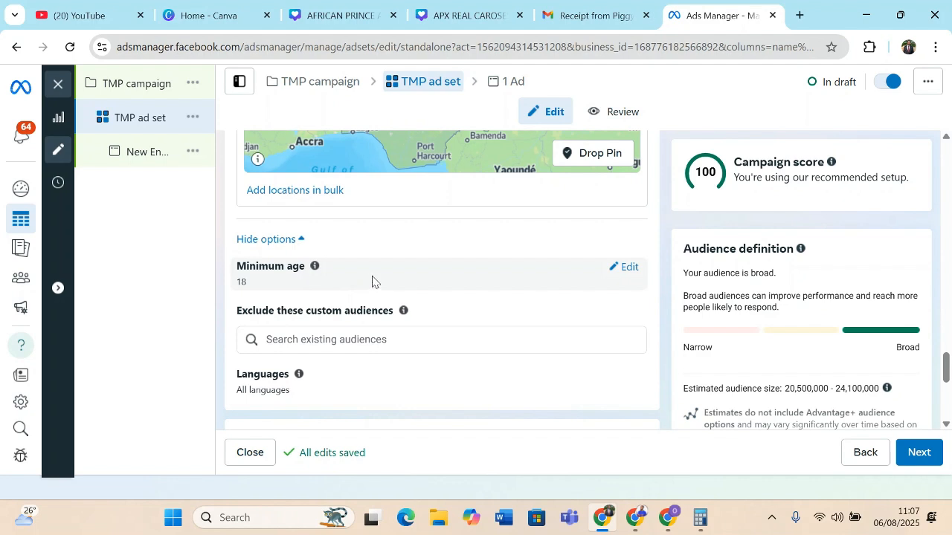
left_click(628, 270)
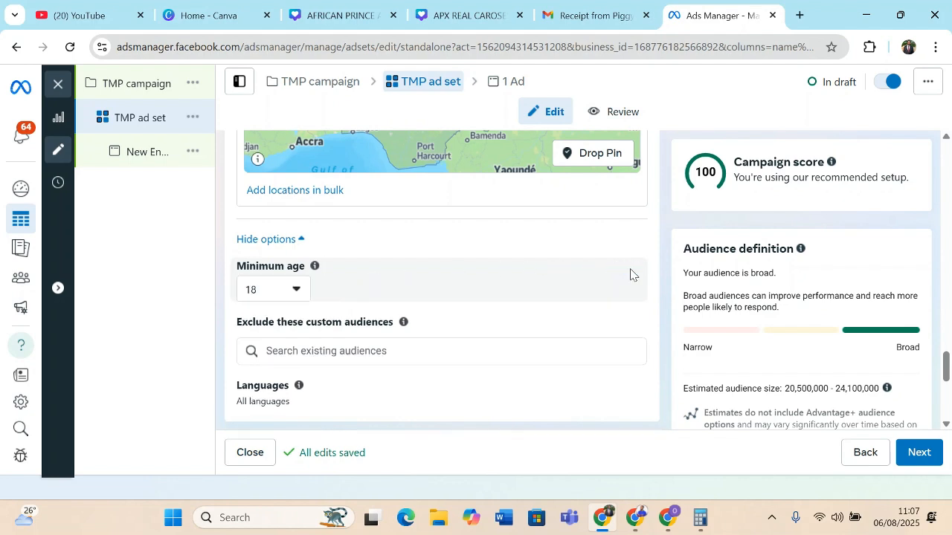
left_click(293, 294)
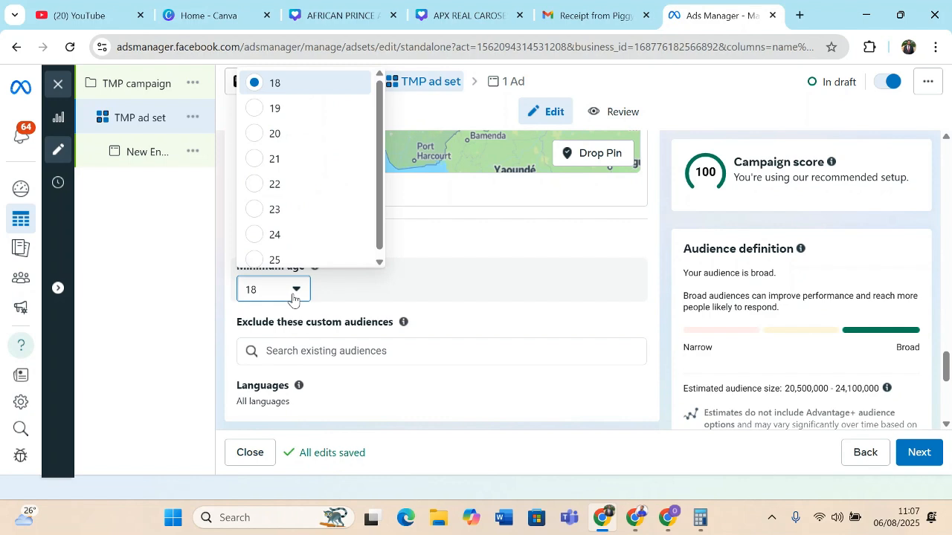
left_click(261, 209)
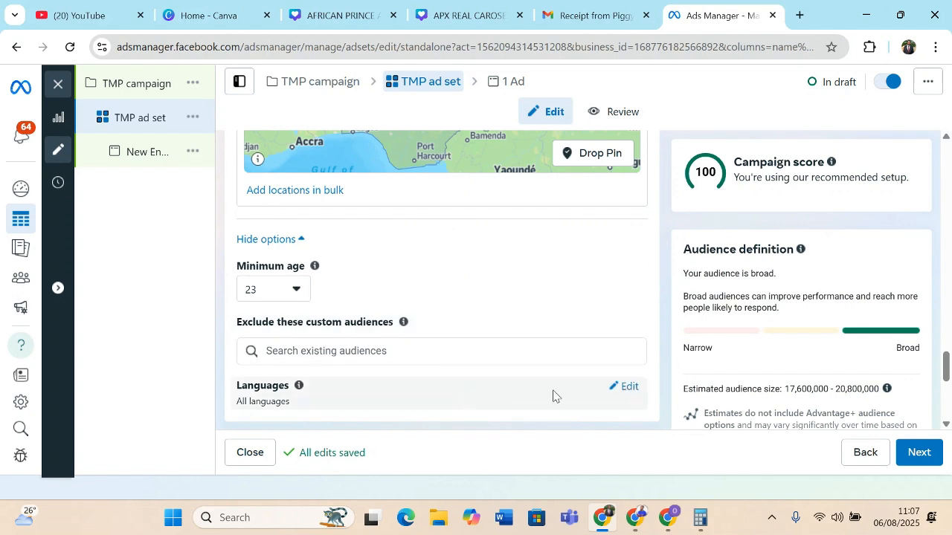
Step: Open the audience's language setting for editing and look over the language search and neighbouring audience controls
left_click(629, 388)
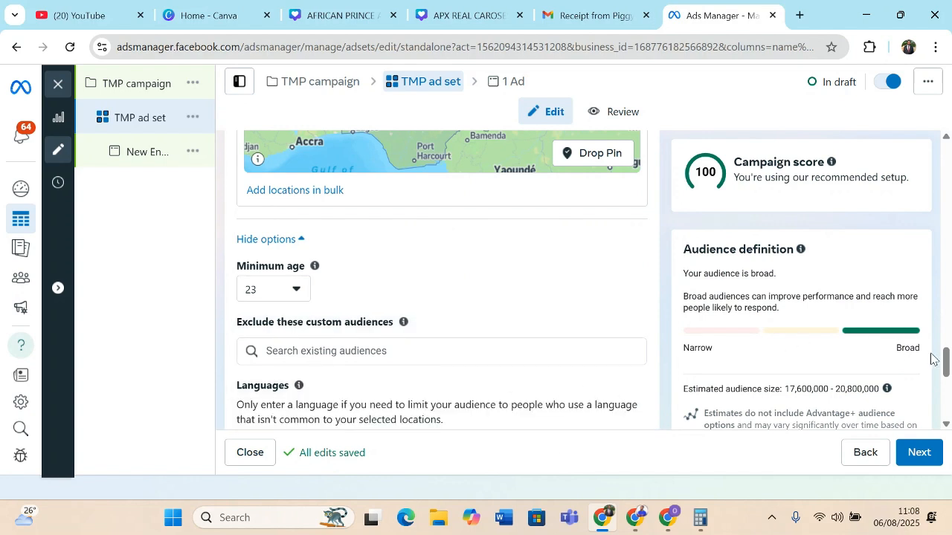
scroll(946, 369, "down", 1)
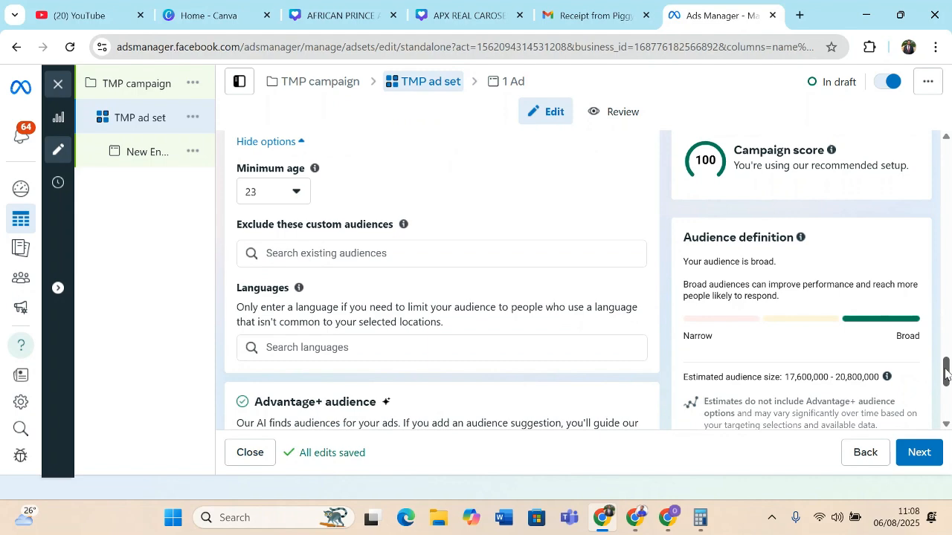
scroll(946, 376, "up", 1)
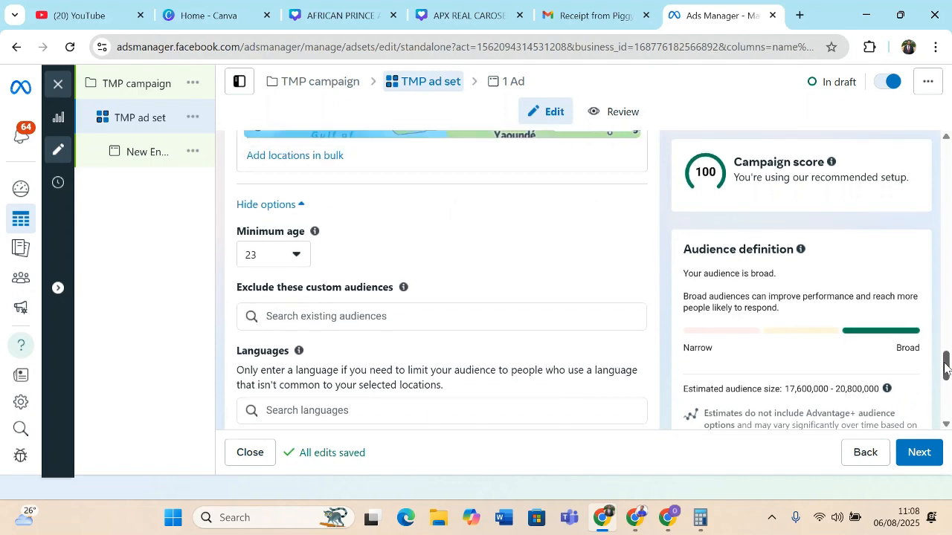
scroll(946, 375, "down", 1)
mouse_move(946, 375)
left_mouse_down()
mouse_move(946, 403)
mouse_move(946, 363)
mouse_move(949, 378)
left_mouse_up()
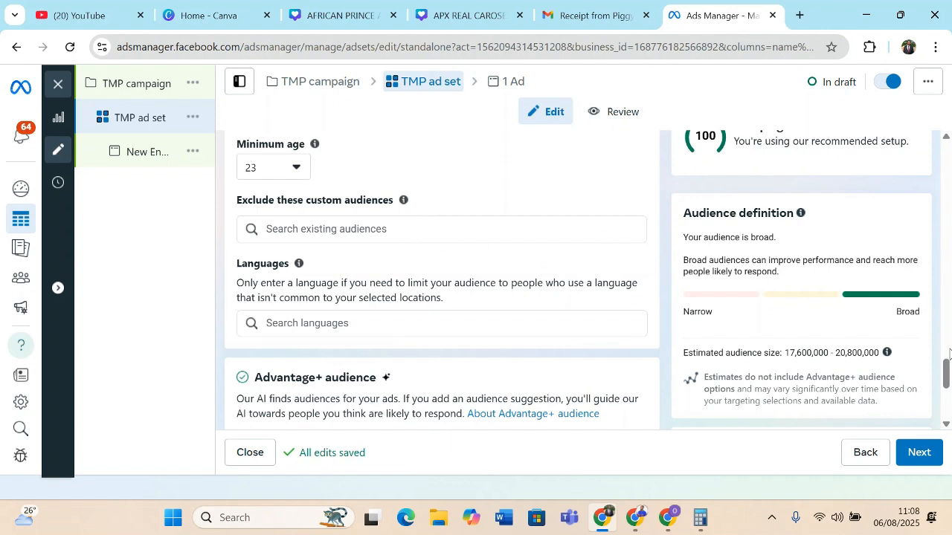
Step: Search the targeting locations for LAGOS and include the city of Lagos, Lagos State, Nigeria
left_click_drag(946, 380, 928, 346)
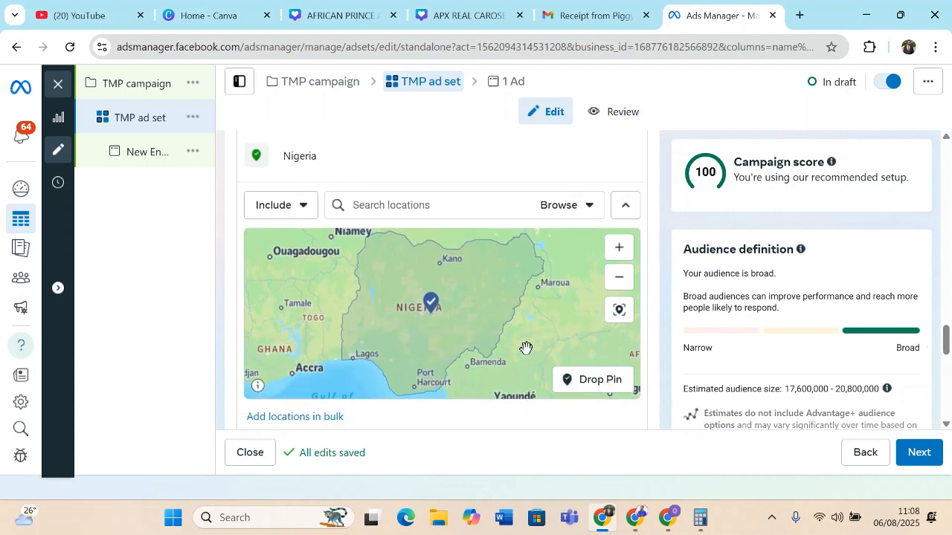
left_click(415, 211)
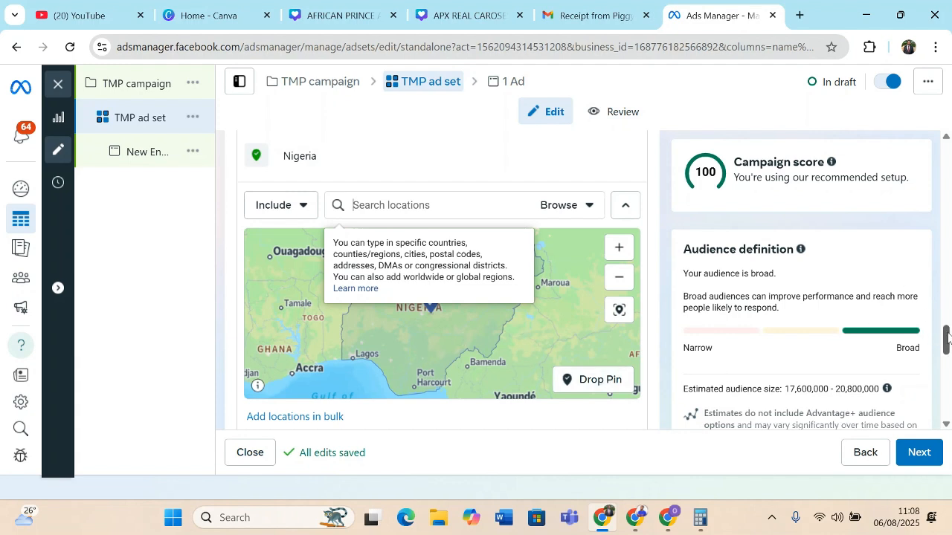
mouse_move(947, 340)
left_mouse_down()
mouse_move(948, 374)
mouse_move(936, 314)
mouse_move(936, 327)
left_mouse_up()
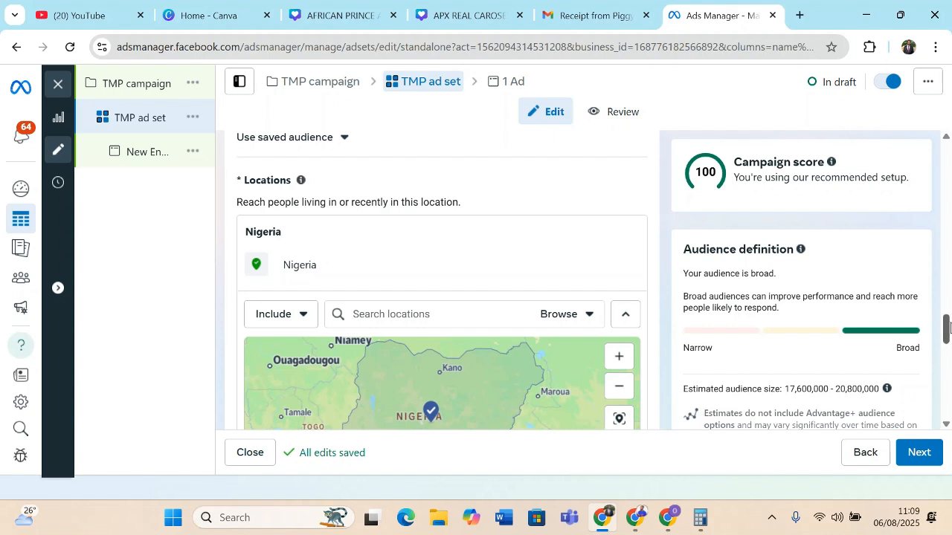
scroll(947, 327, "down", 2)
left_click(459, 210)
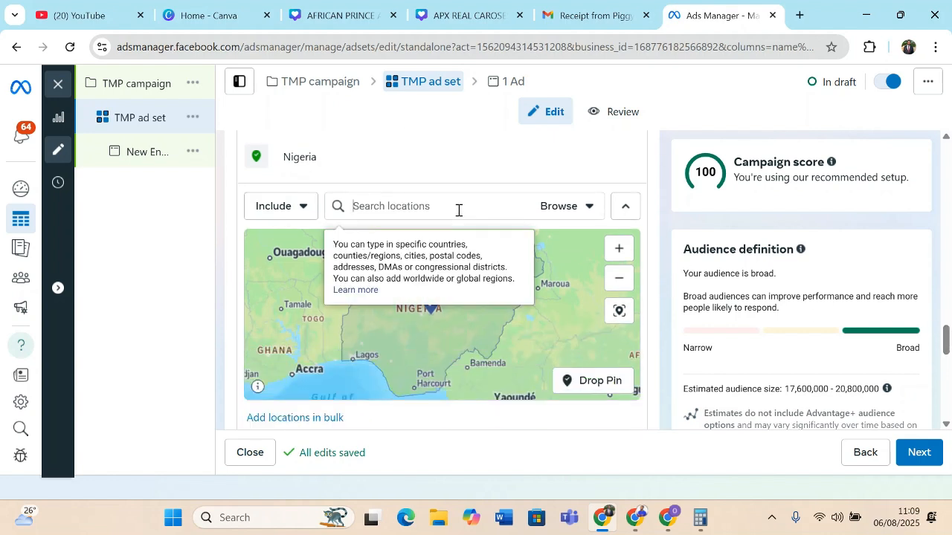
type("L")
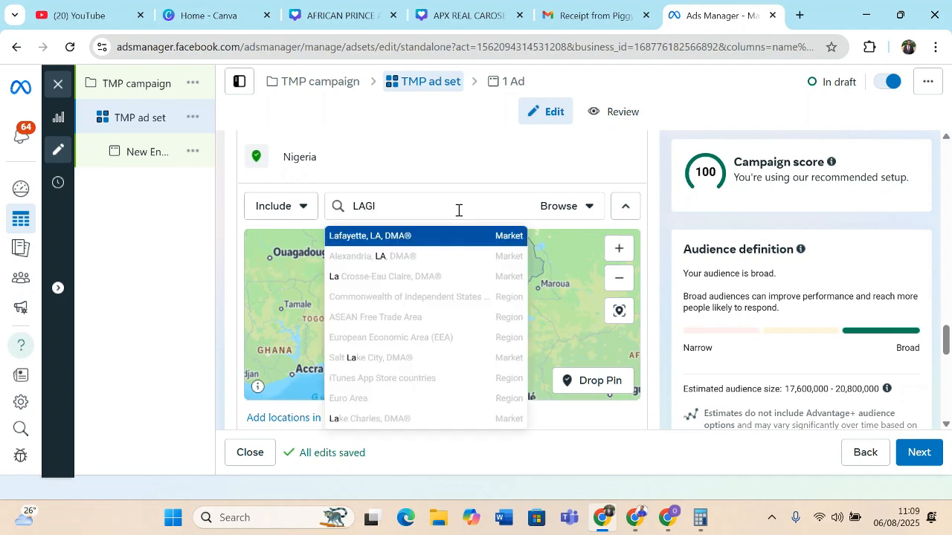
type("AGOS")
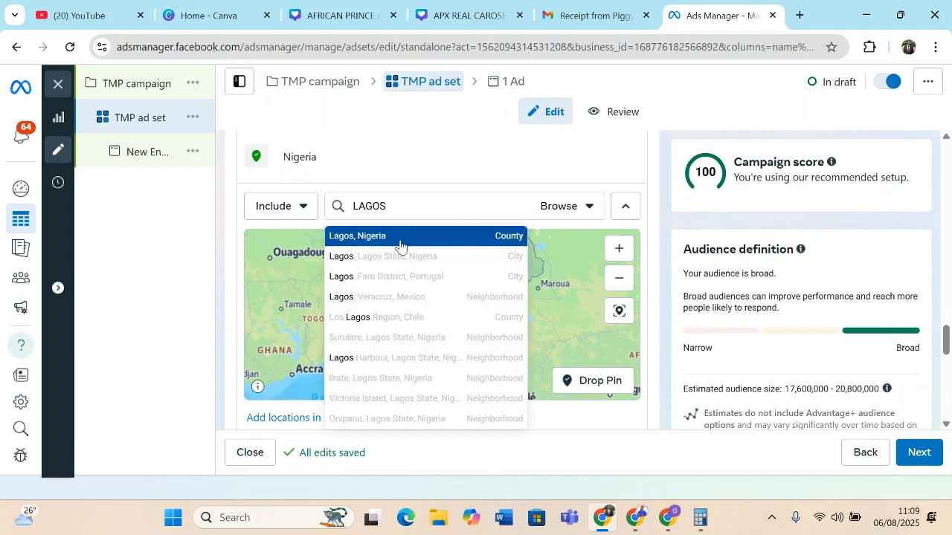
left_click(395, 257)
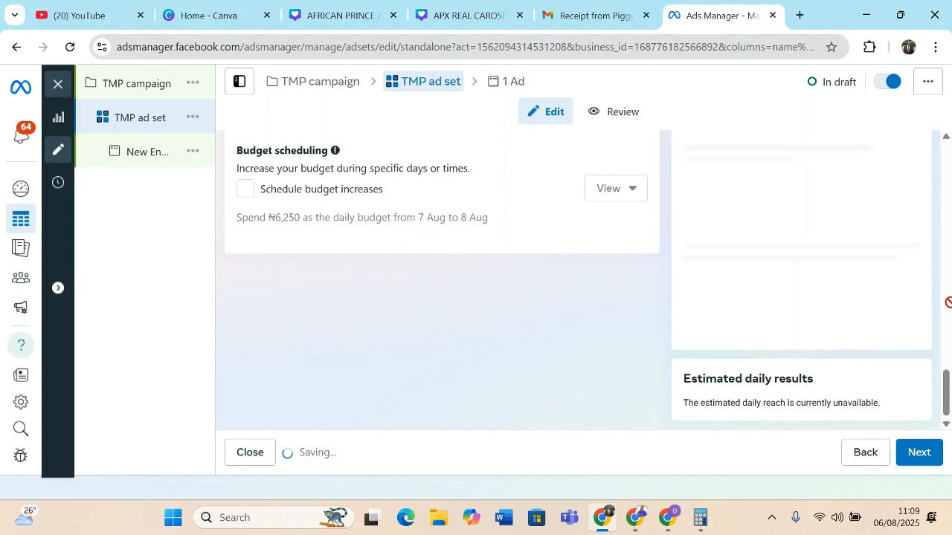
Step: Search the targeting locations for ABUJA and include the city of Abuja, Federal Capital Territory, Nigeria
left_click(945, 370)
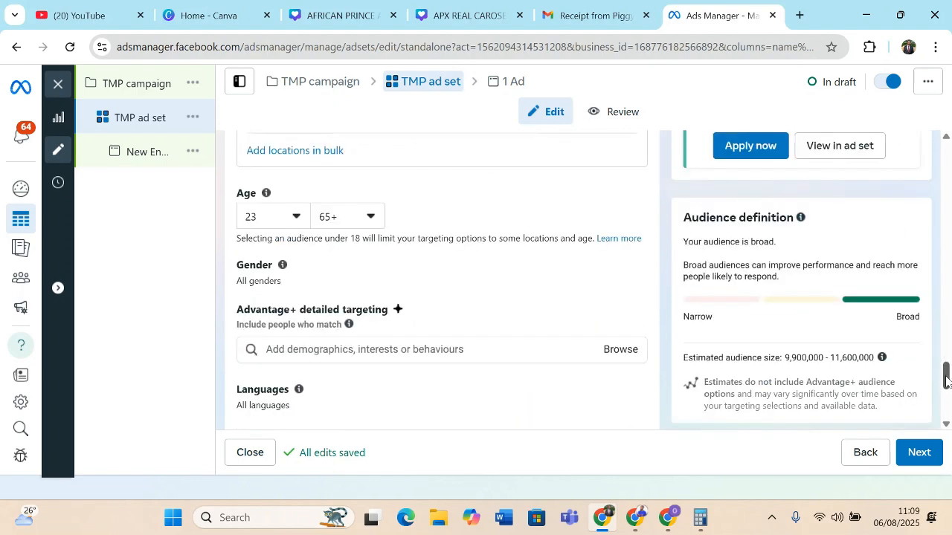
left_click(946, 349)
left_click_drag(939, 349, 939, 360)
left_click(470, 303)
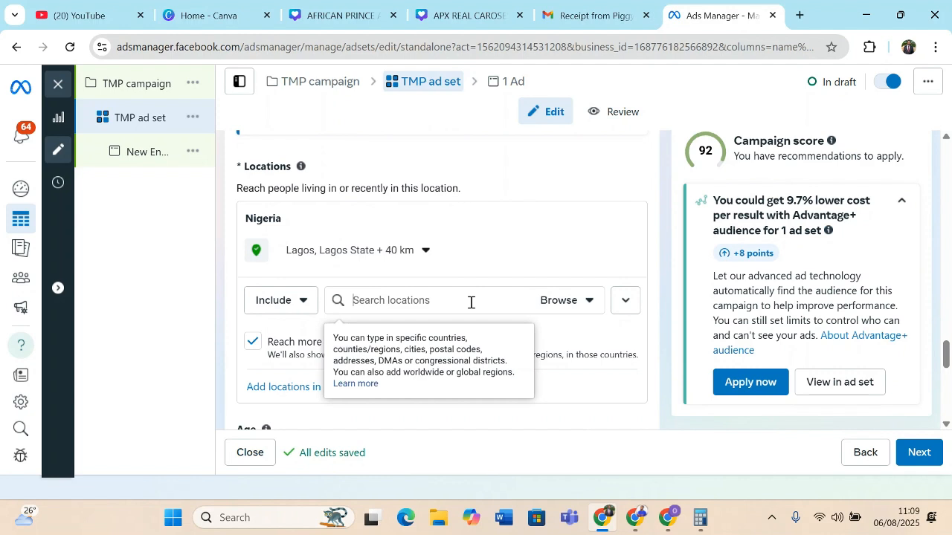
type("ABUJA")
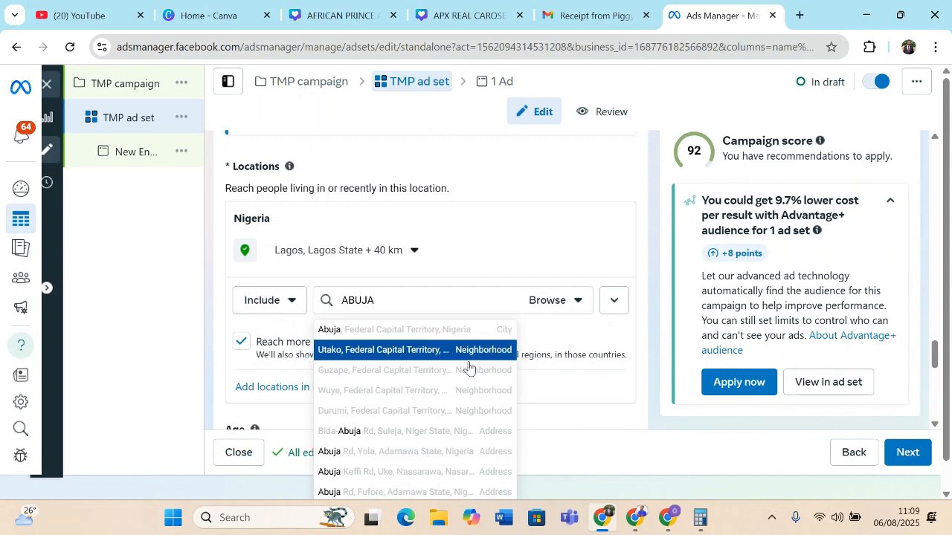
left_click(377, 337)
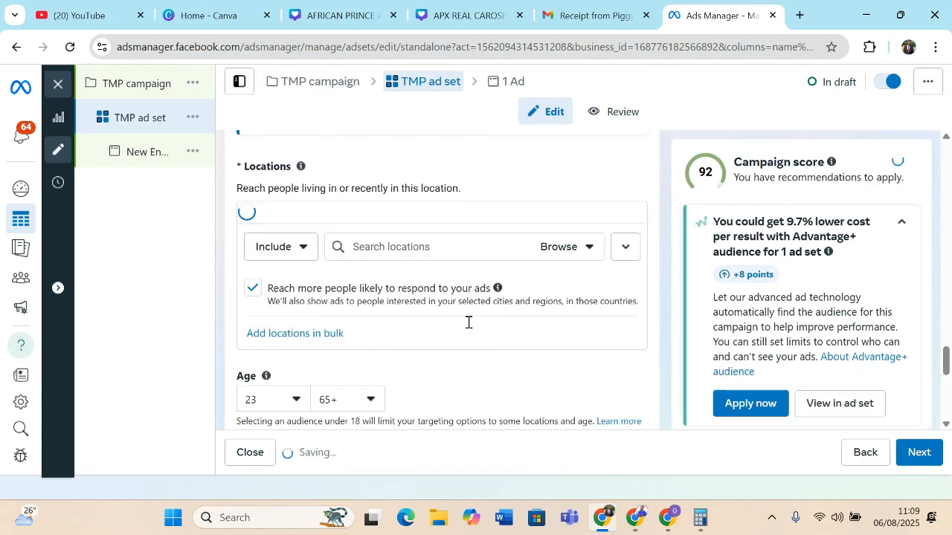
Step: Check the estimated audience size and daily results, and remove Abuja from the targeted locations
scroll(938, 373, "down", 2)
left_click_drag(939, 373, 947, 403)
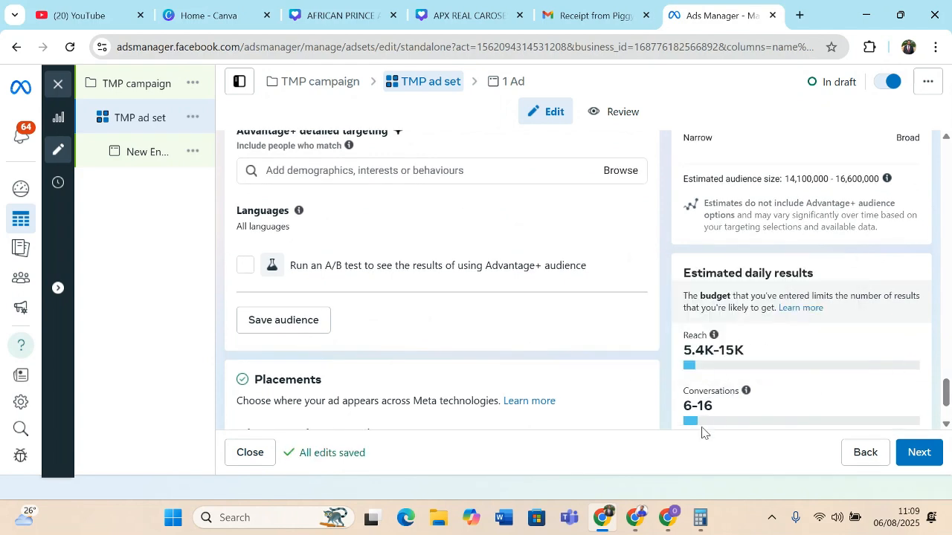
left_click_drag(945, 401, 927, 352)
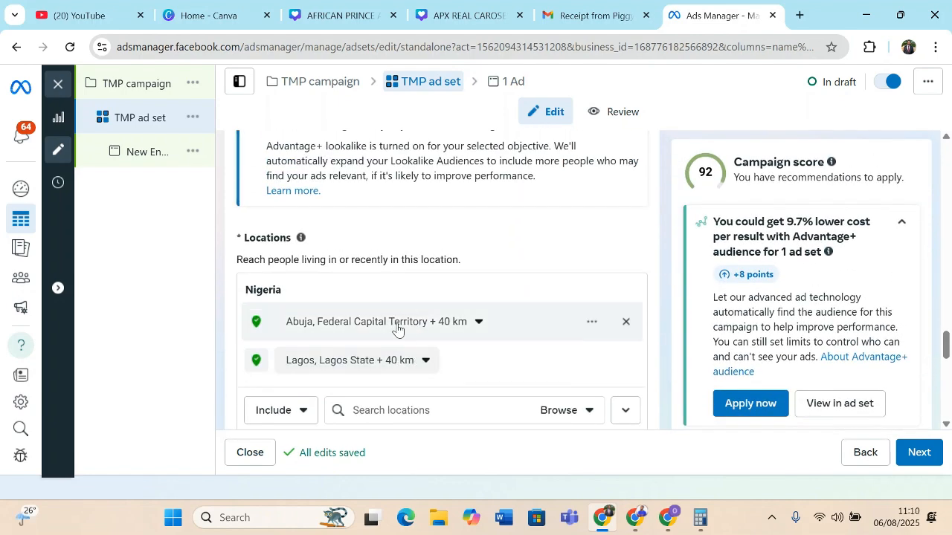
left_click(626, 323)
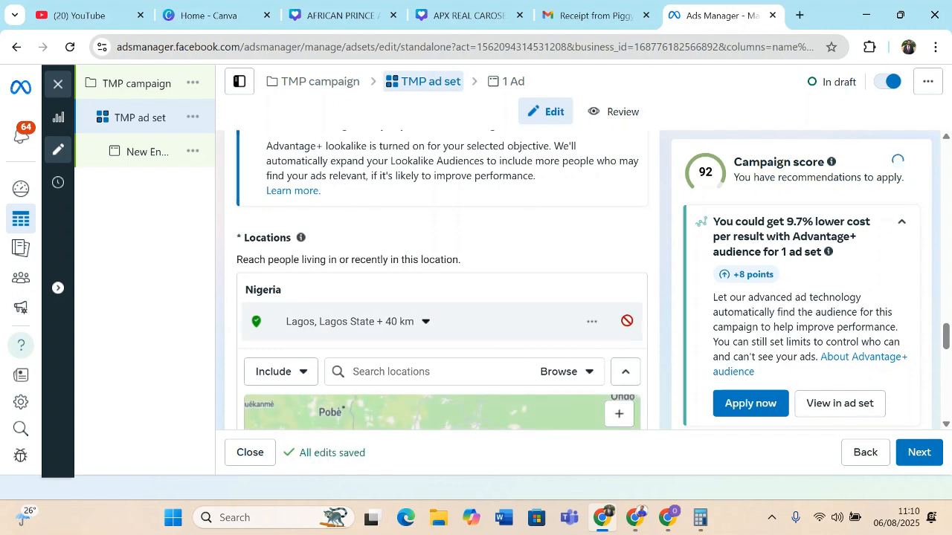
Step: Drop a location pin east of Lagos at about (6.4975, 3.5852) and remove Lagos, Lagos State from the targeted locations
left_click_drag(941, 328, 946, 362)
scroll(947, 362, "down", 1)
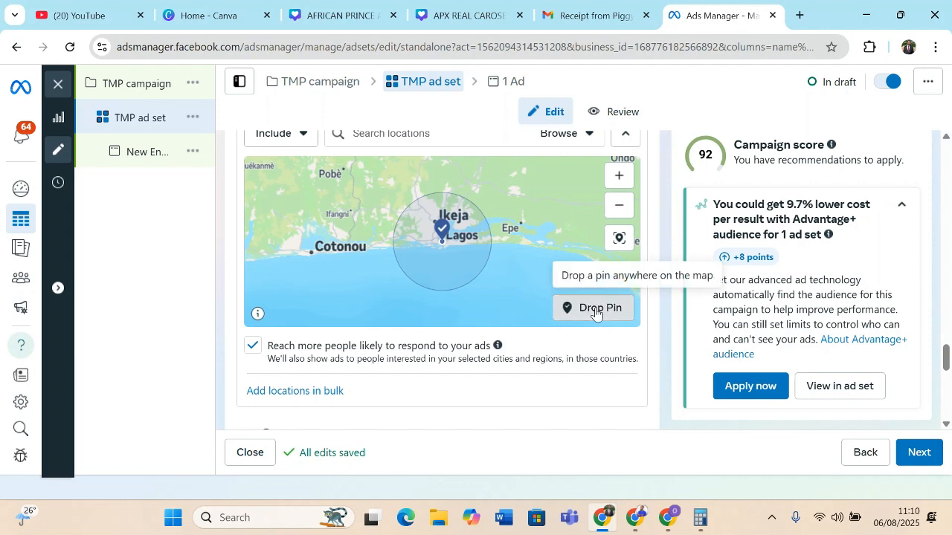
left_click(573, 311)
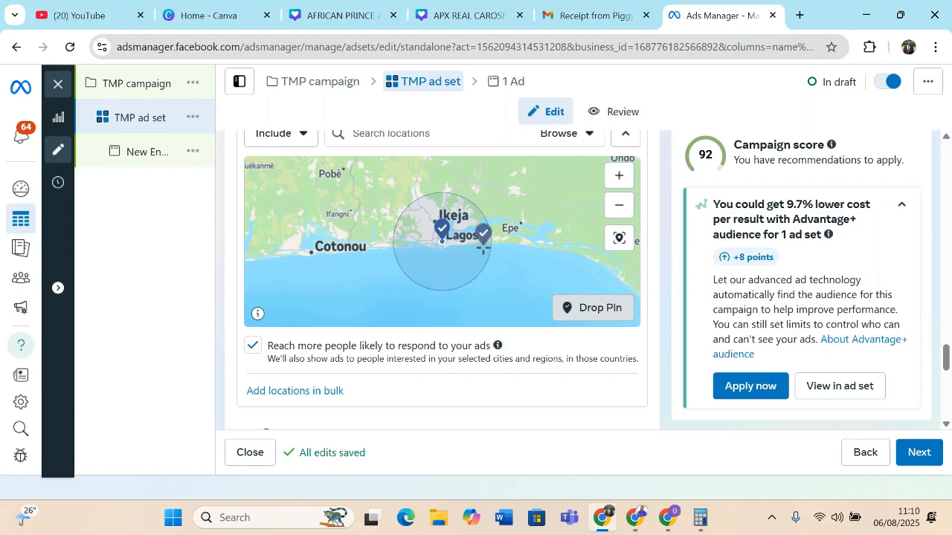
scroll(491, 245, "down", 1)
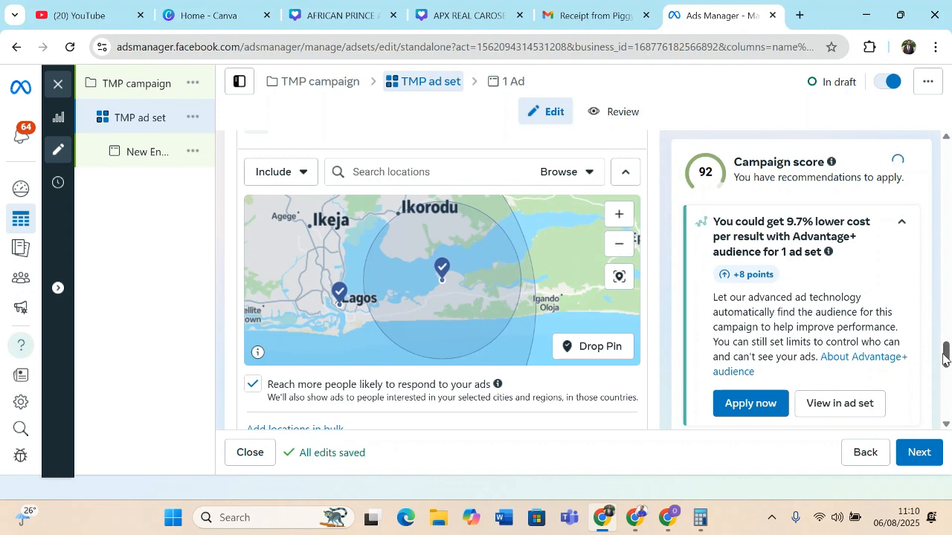
scroll(438, 296, "up", 3)
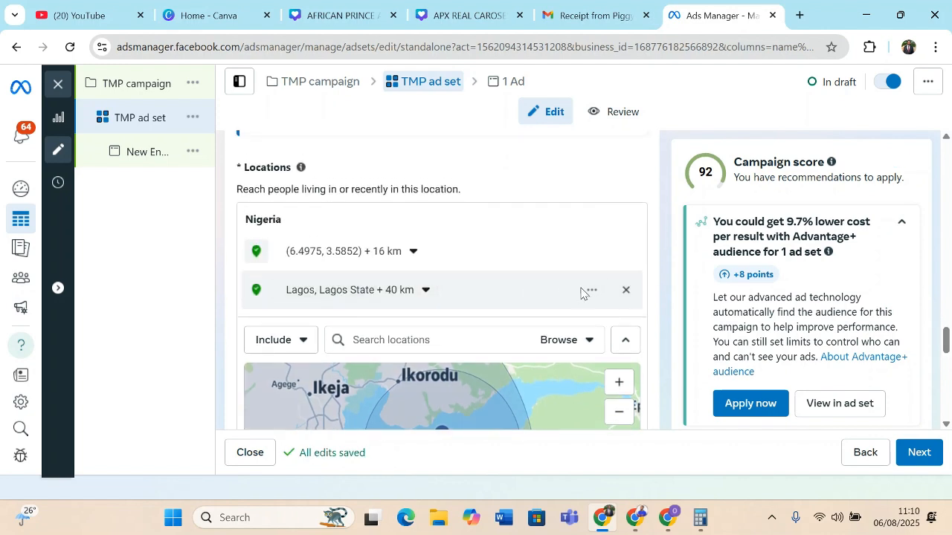
left_click(626, 290)
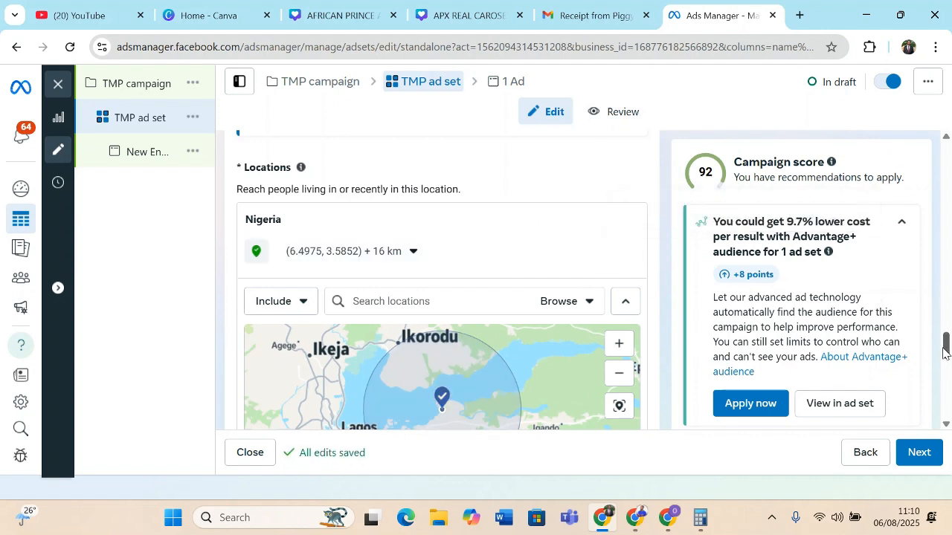
Step: Start a new location pin and examine the streets and shoreline around the existing (6.4975, 3.5852) pin up close
left_click_drag(946, 346, 946, 366)
left_click(591, 329)
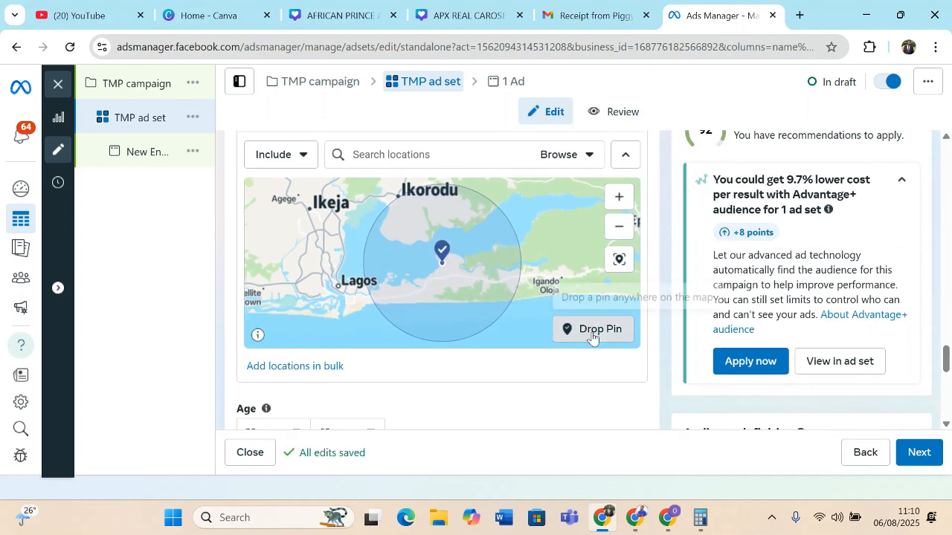
left_click(619, 200)
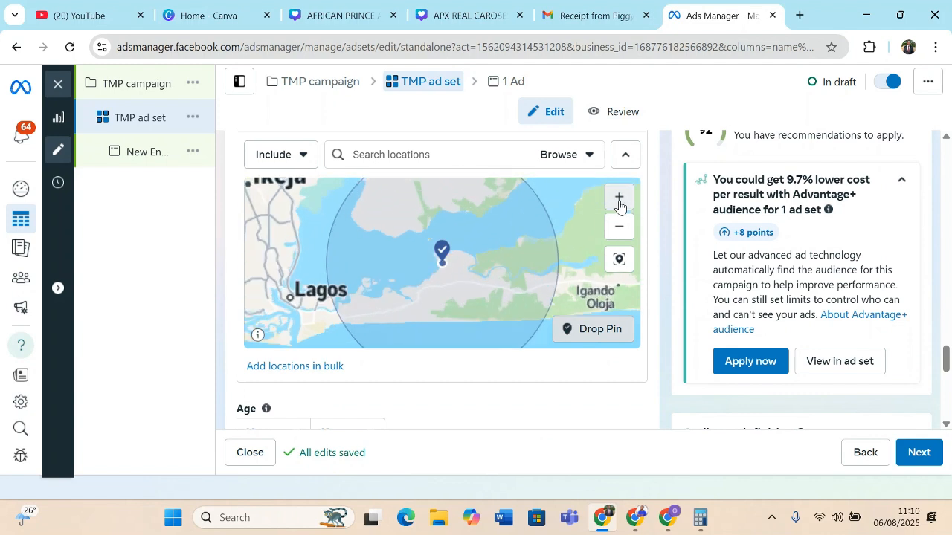
left_click(619, 201)
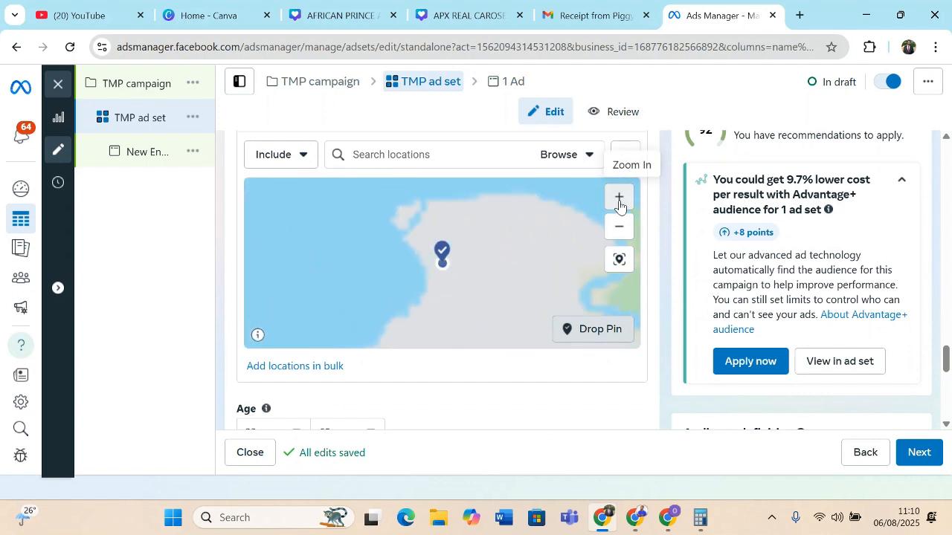
left_click(619, 201)
left_click(619, 201)
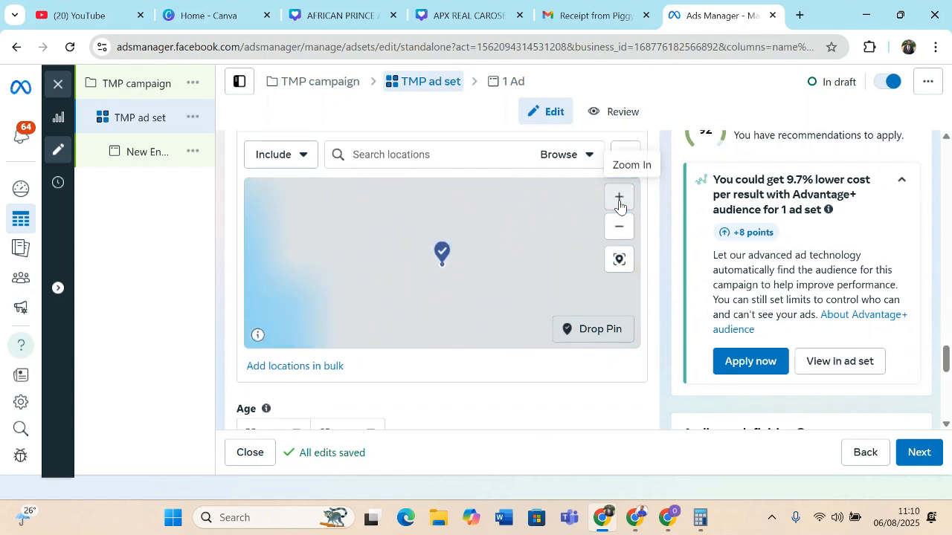
left_click_drag(477, 281, 570, 295)
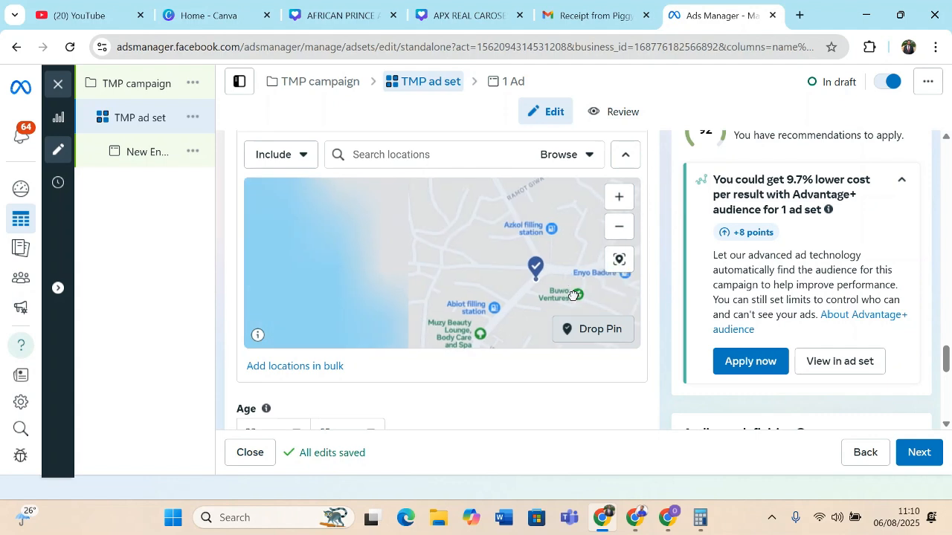
left_click_drag(486, 295, 565, 280)
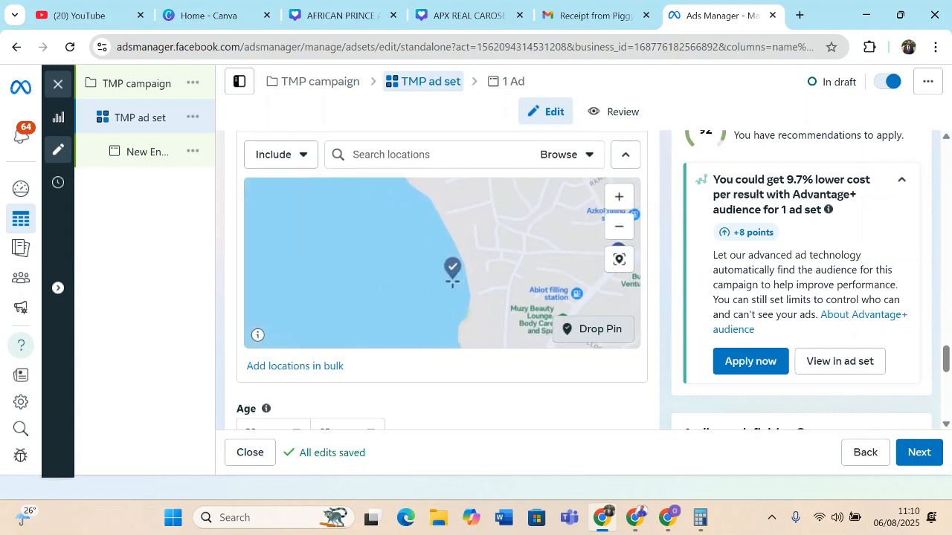
left_click_drag(451, 277, 544, 266)
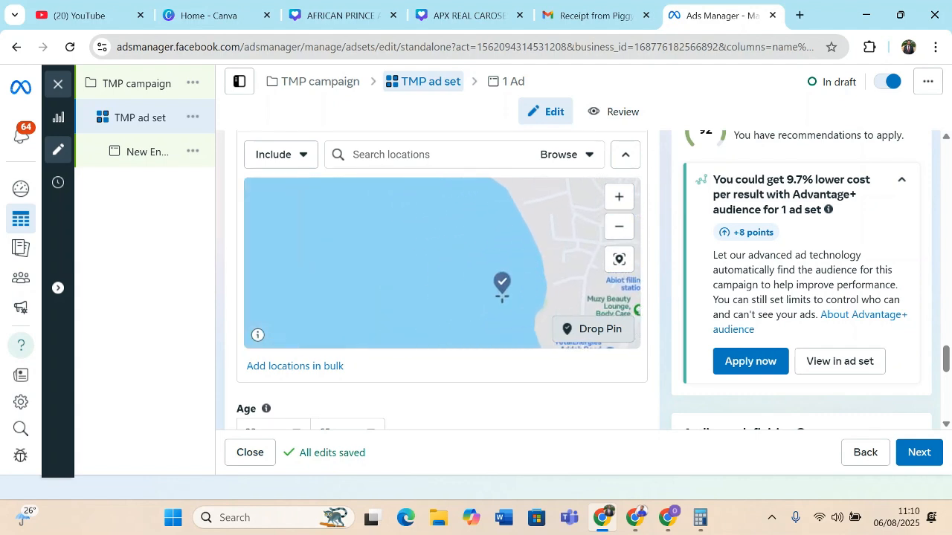
left_click_drag(451, 257, 531, 251)
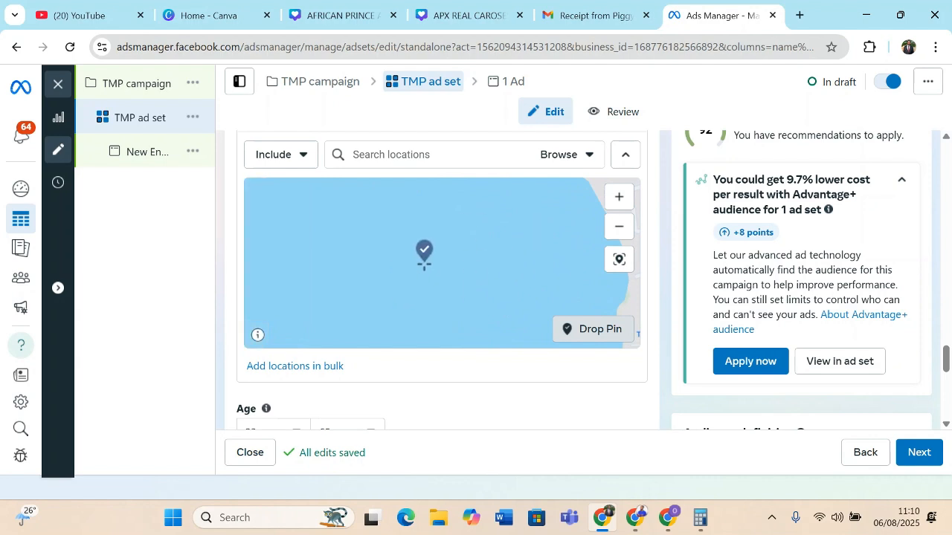
left_click(620, 199)
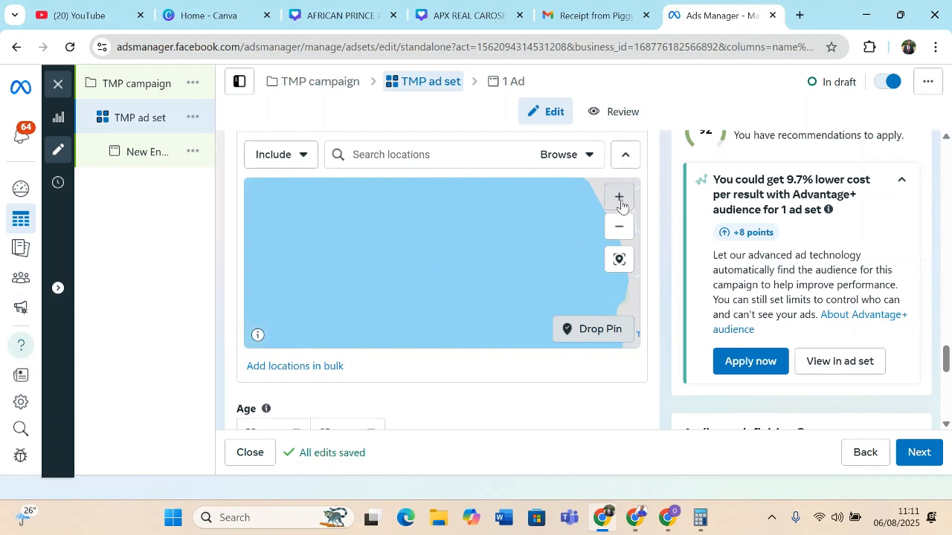
left_click(619, 225)
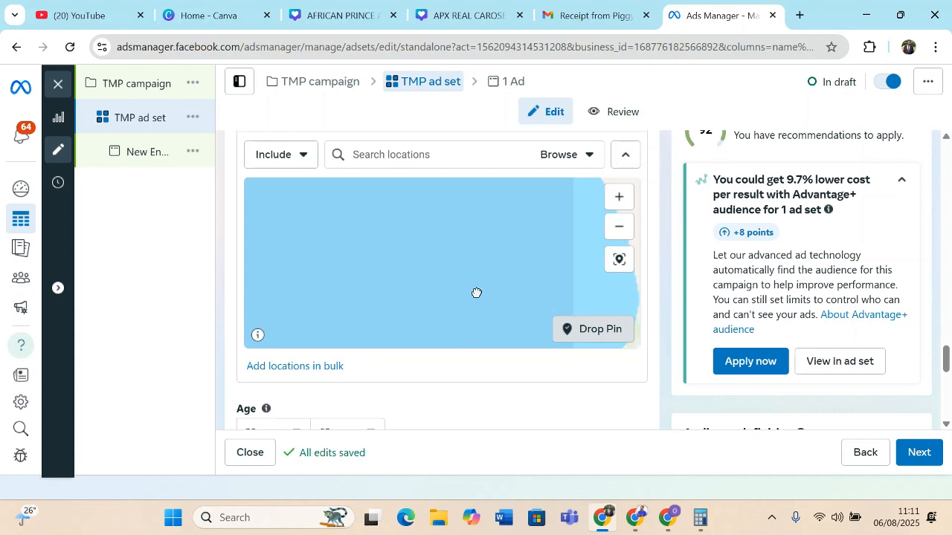
left_click_drag(477, 287, 298, 291)
left_click_drag(520, 297, 400, 317)
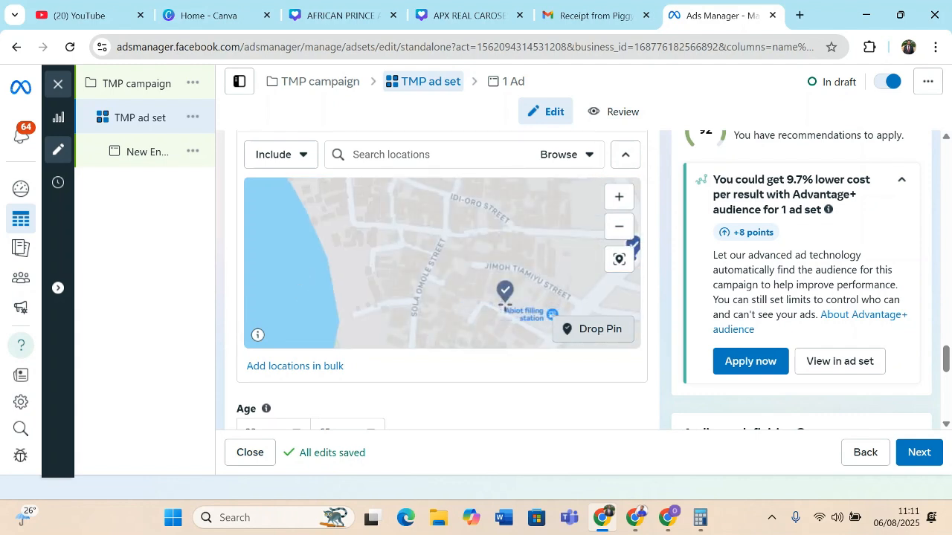
left_click_drag(505, 306, 453, 287)
left_click_drag(579, 283, 521, 262)
left_click(622, 266)
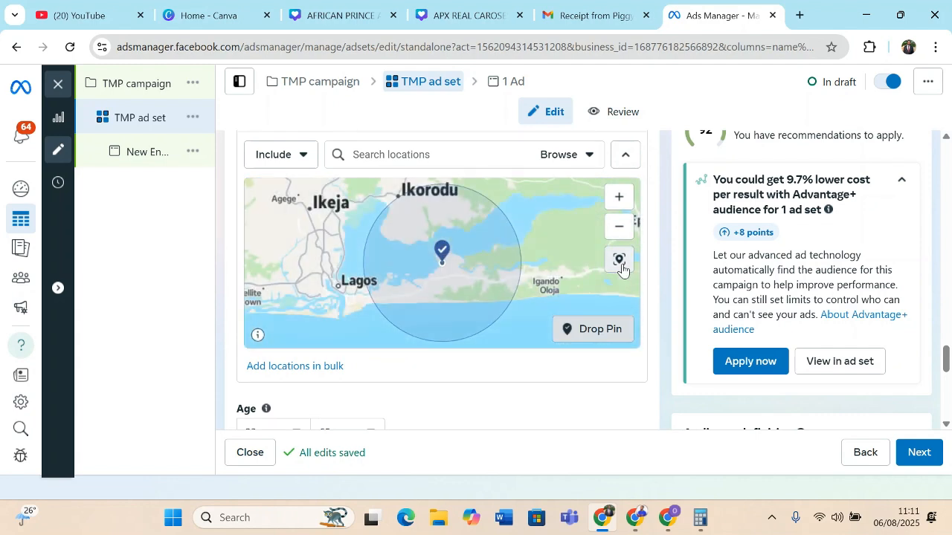
Step: Drop a second location pin just east of Ikeja at about (6.6009, 3.3796)
left_click_drag(458, 273, 521, 274)
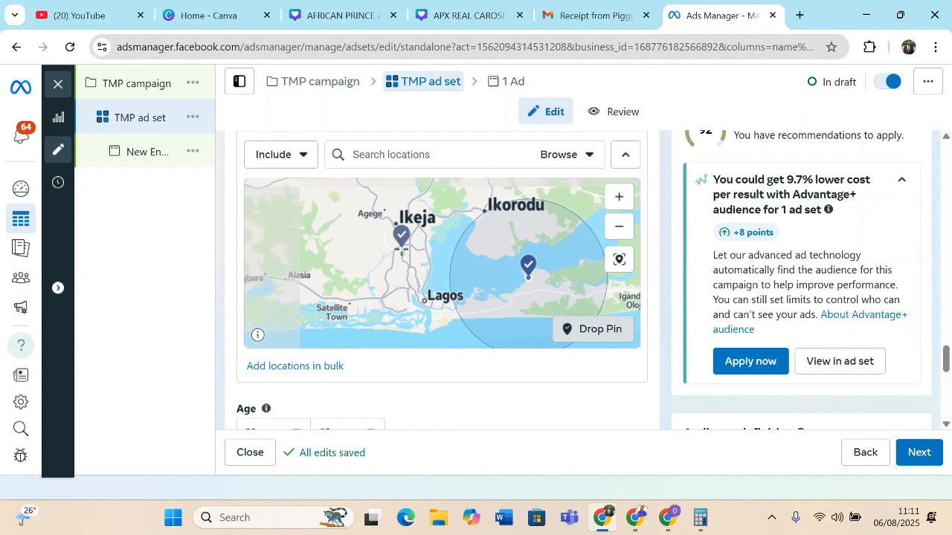
left_click_drag(404, 256, 455, 261)
left_click_drag(337, 301, 418, 290)
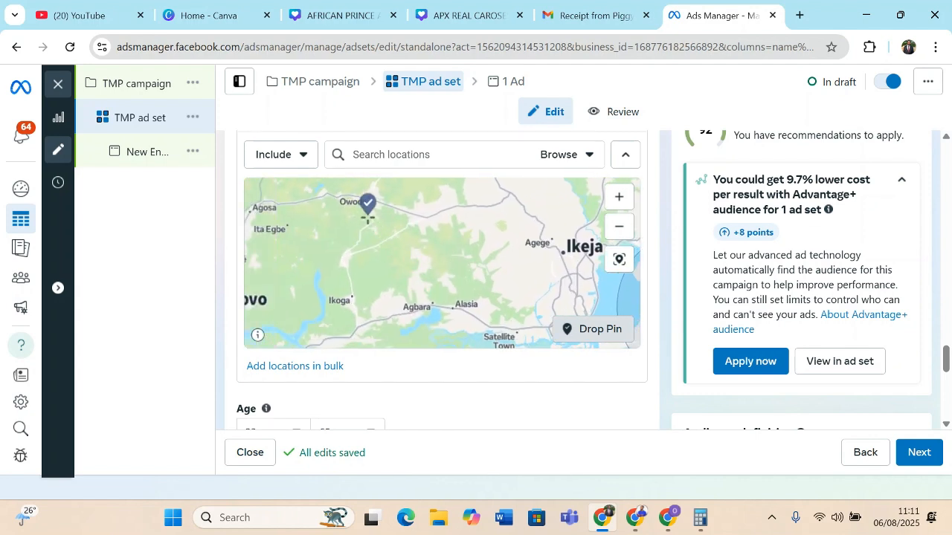
mouse_move(371, 219)
left_mouse_down()
mouse_move(391, 238)
mouse_move(431, 229)
mouse_move(339, 246)
mouse_move(437, 252)
mouse_move(450, 293)
mouse_move(512, 249)
left_mouse_up()
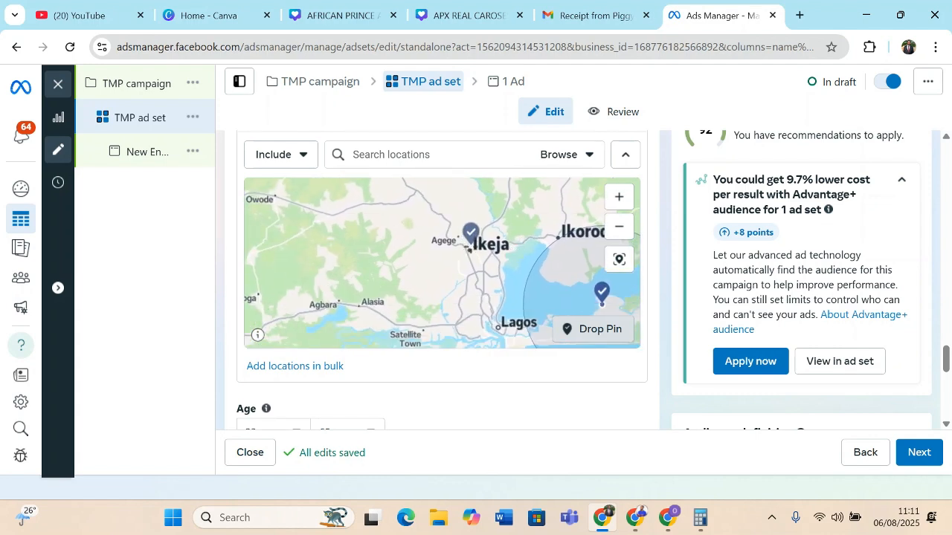
left_click(619, 196)
left_click(619, 196)
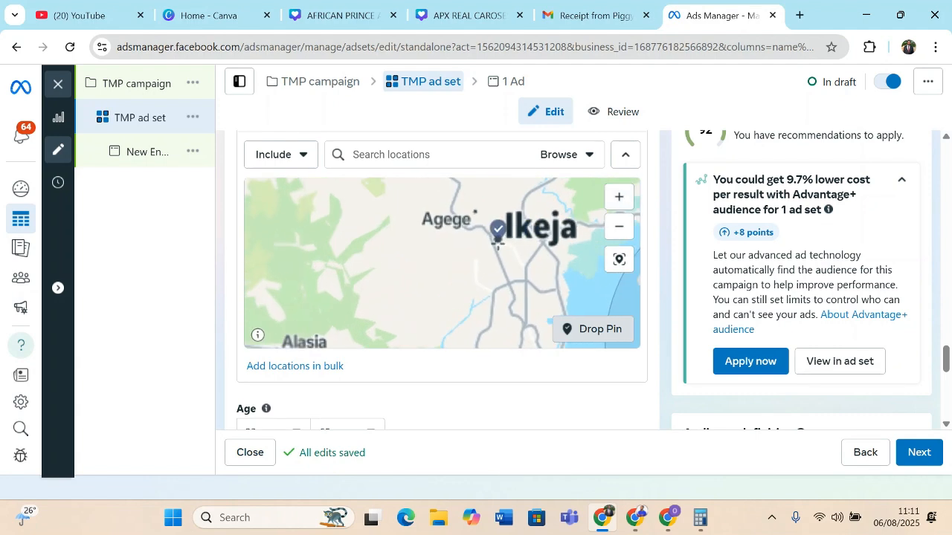
scroll(496, 241, "up", 2)
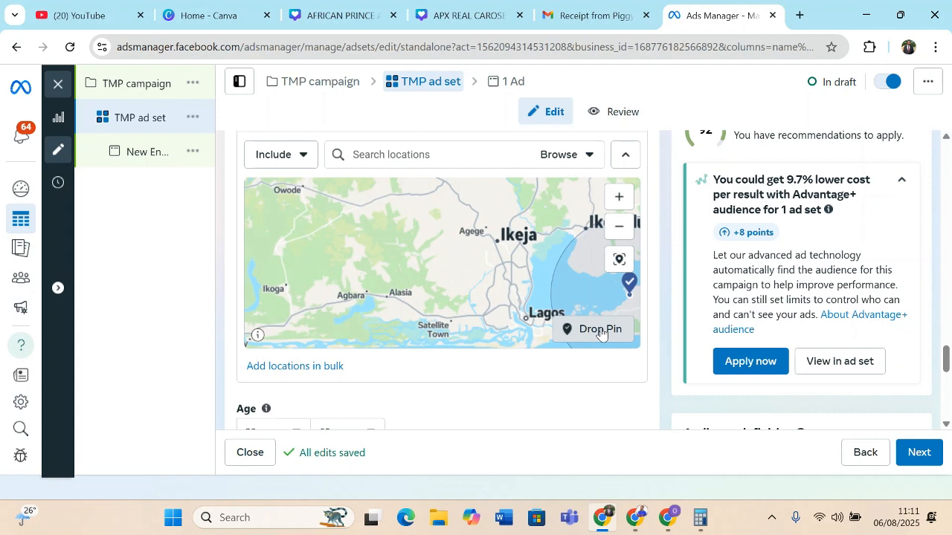
left_click(619, 197)
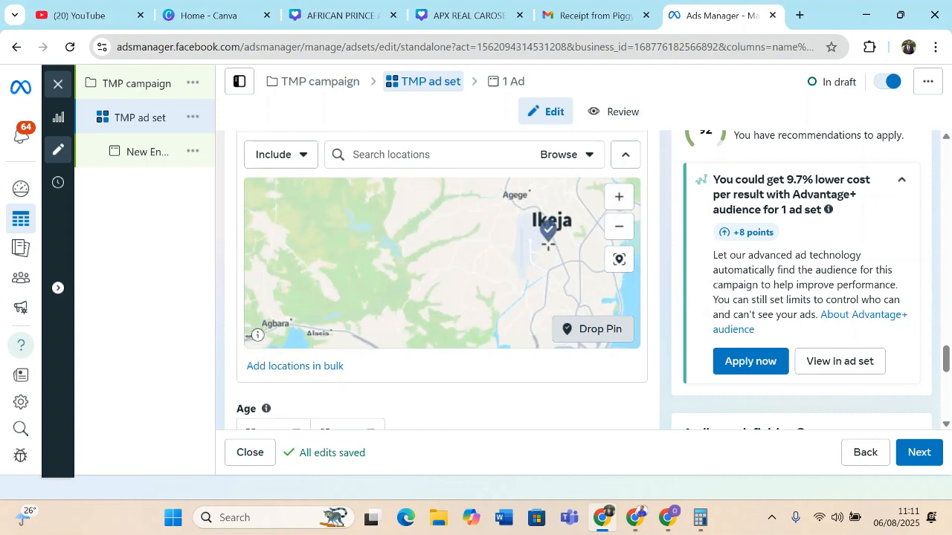
left_click(619, 197)
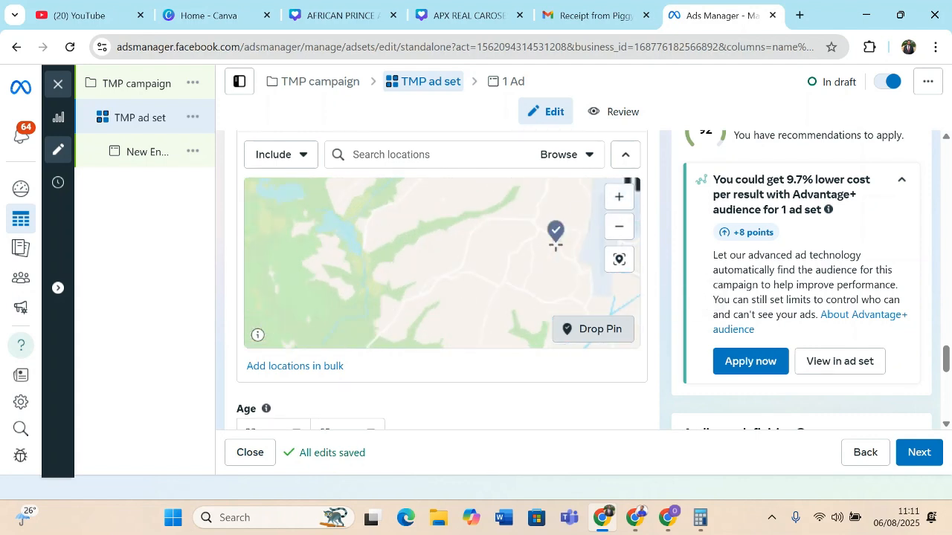
left_click_drag(528, 246, 438, 284)
left_click_drag(524, 262, 447, 297)
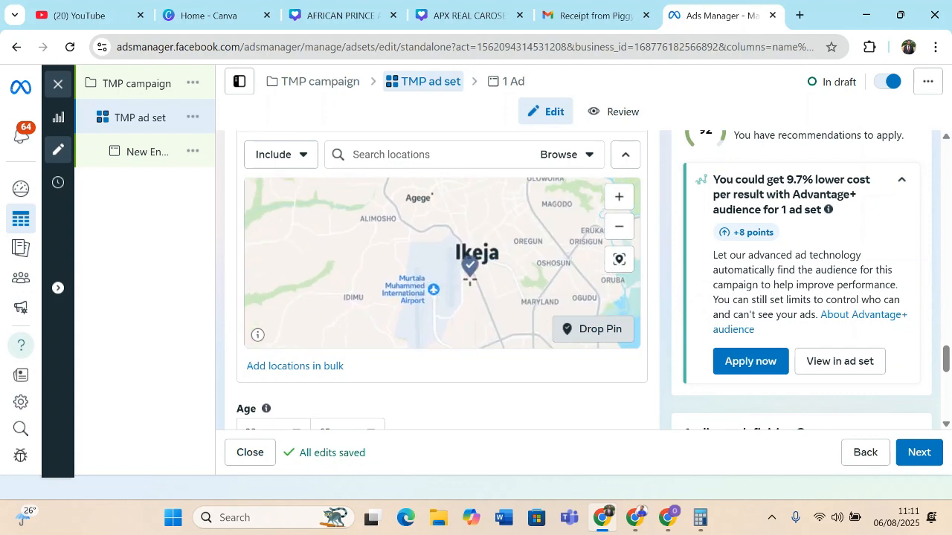
left_click_drag(532, 271, 453, 284)
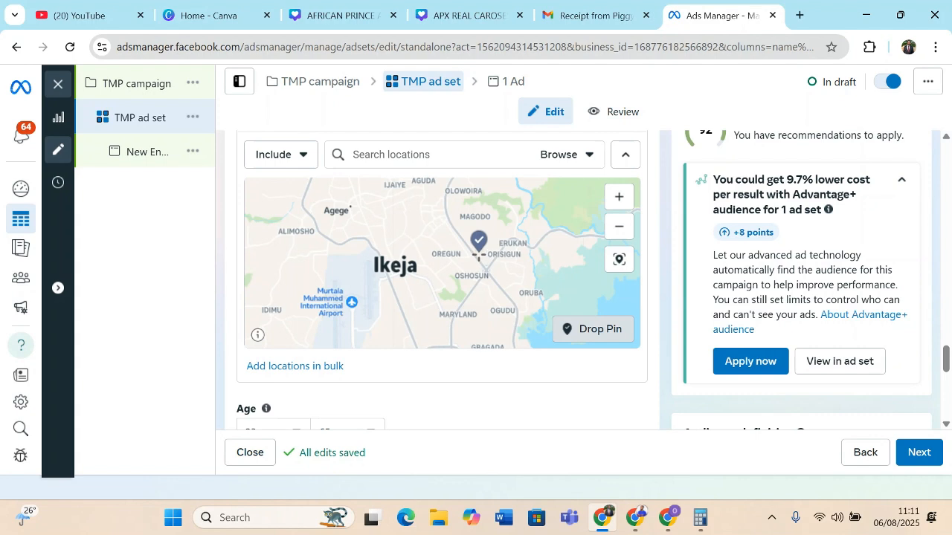
left_click(479, 255)
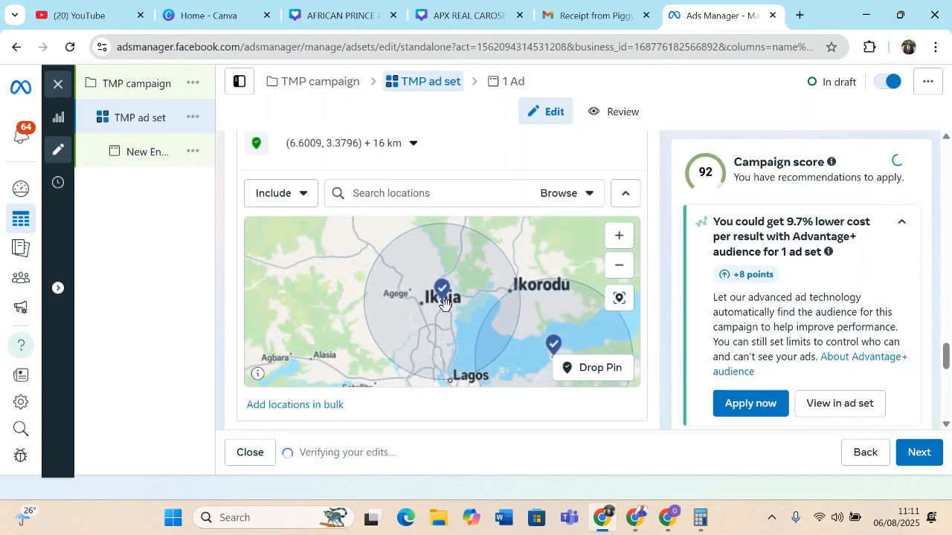
Step: Examine the areas around Ikeja and Lagos covered by the two location pins, both up close and as a whole
scroll(444, 303, "up", 2)
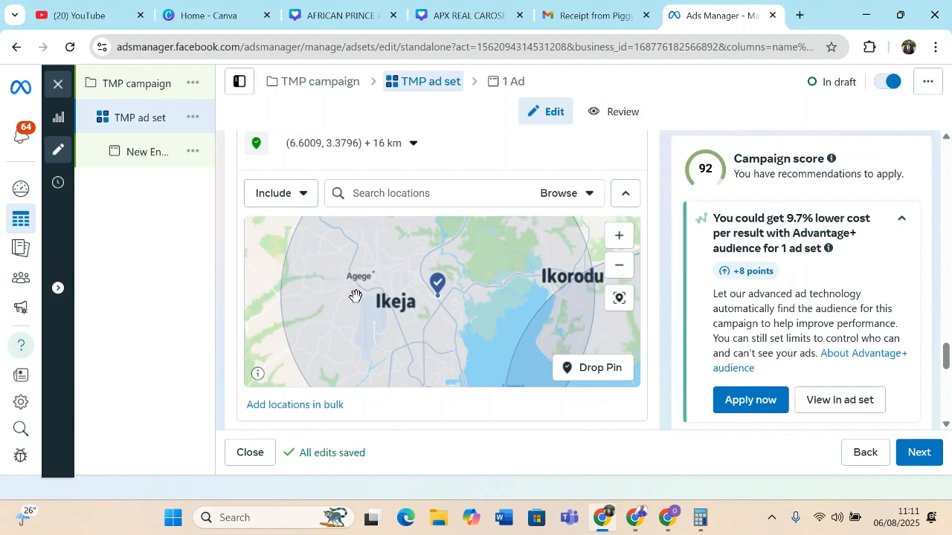
scroll(447, 296, "up", 2)
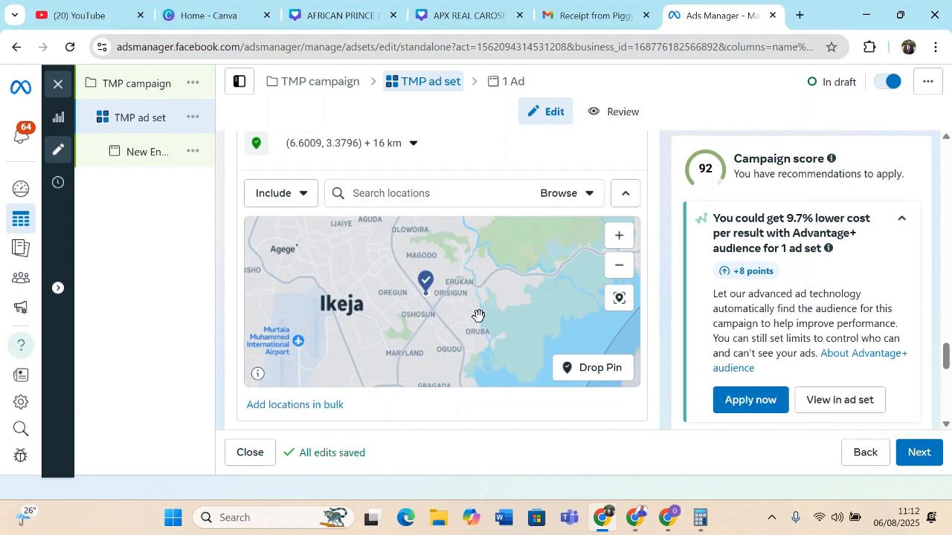
scroll(478, 317, "up", 1)
left_click(620, 266)
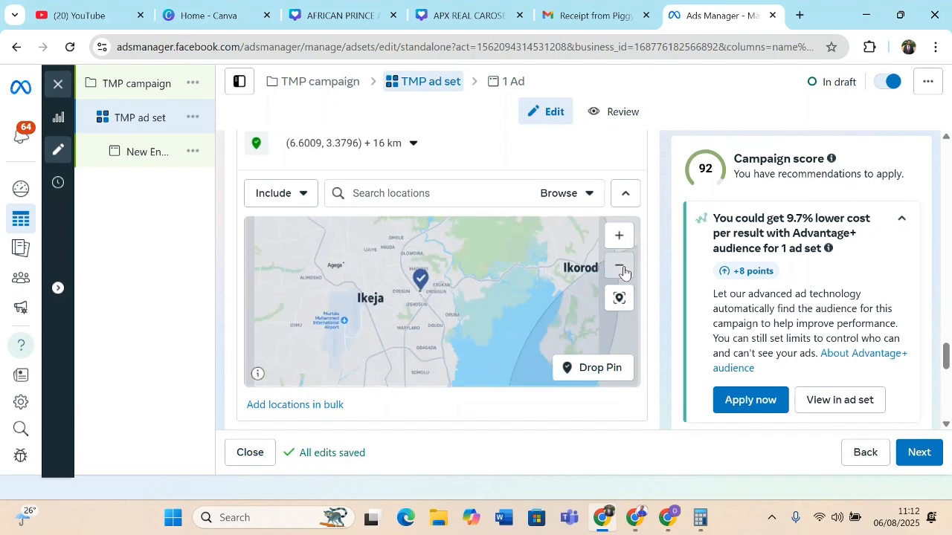
left_click(619, 267)
left_click(620, 266)
left_click(619, 266)
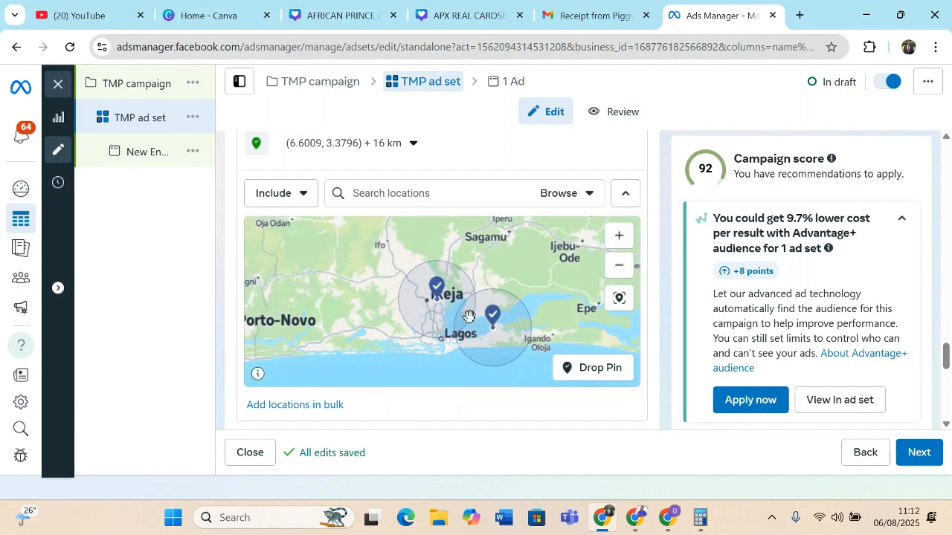
left_click_drag(382, 262, 418, 293)
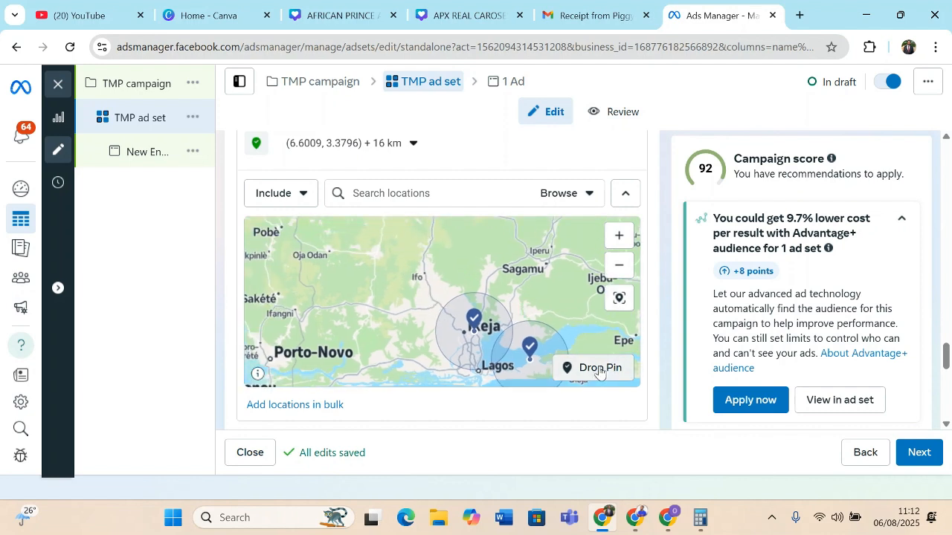
Step: Drop a third location pin on the main road at Ifo, at about (6.8145, 3.1964)
left_click(600, 369)
left_click(410, 273)
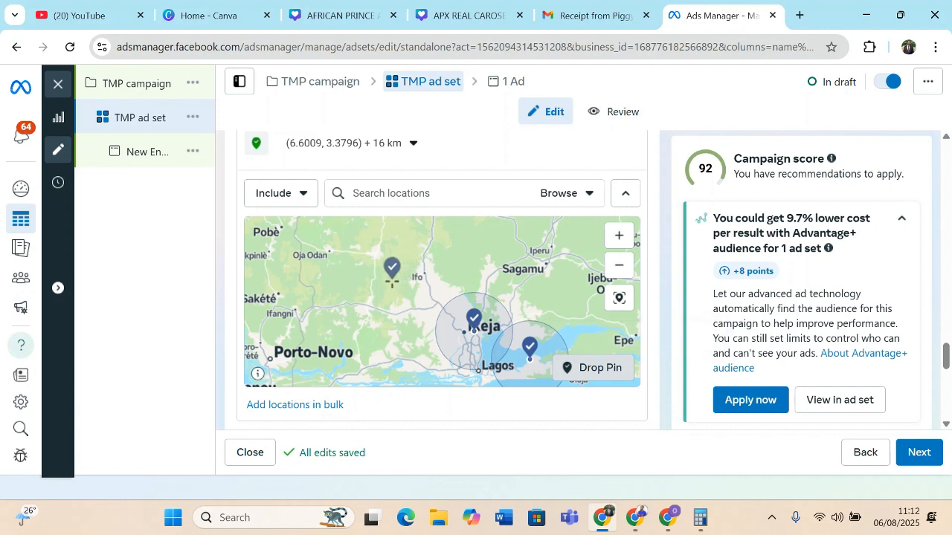
left_click(619, 246)
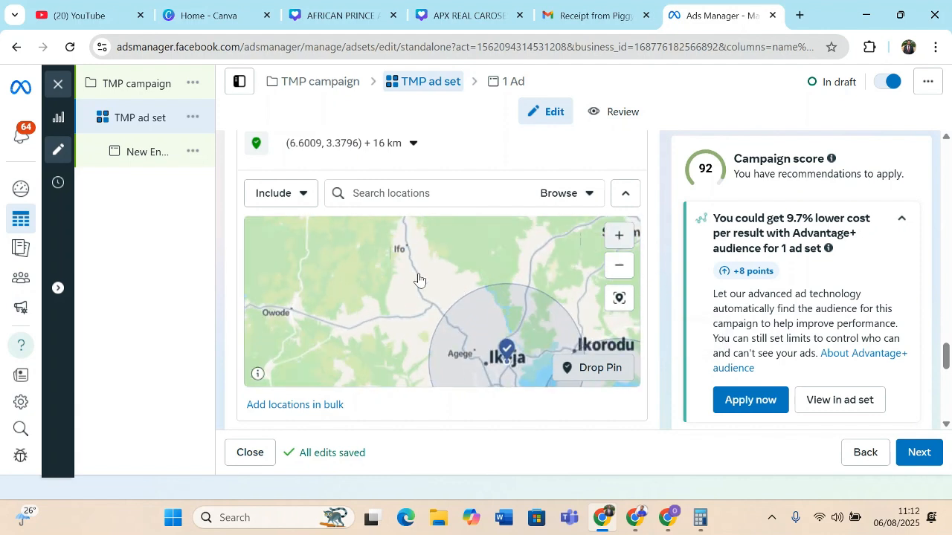
left_click(619, 235)
left_click_drag(369, 271, 379, 352)
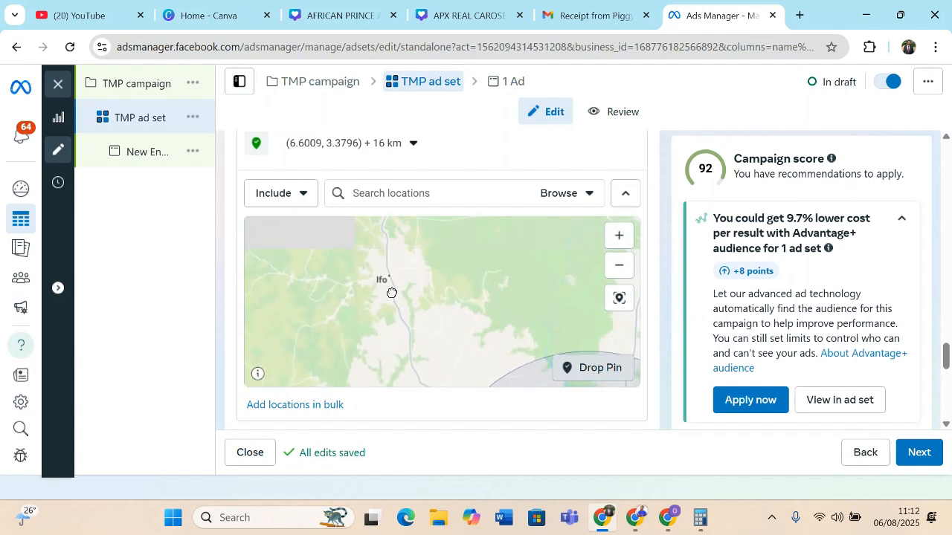
left_click_drag(383, 266, 391, 288)
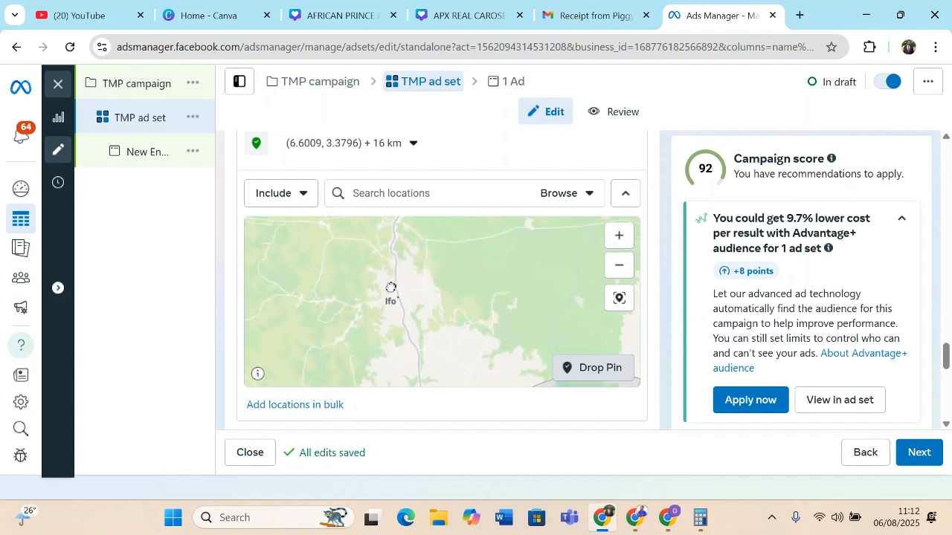
left_click(624, 241)
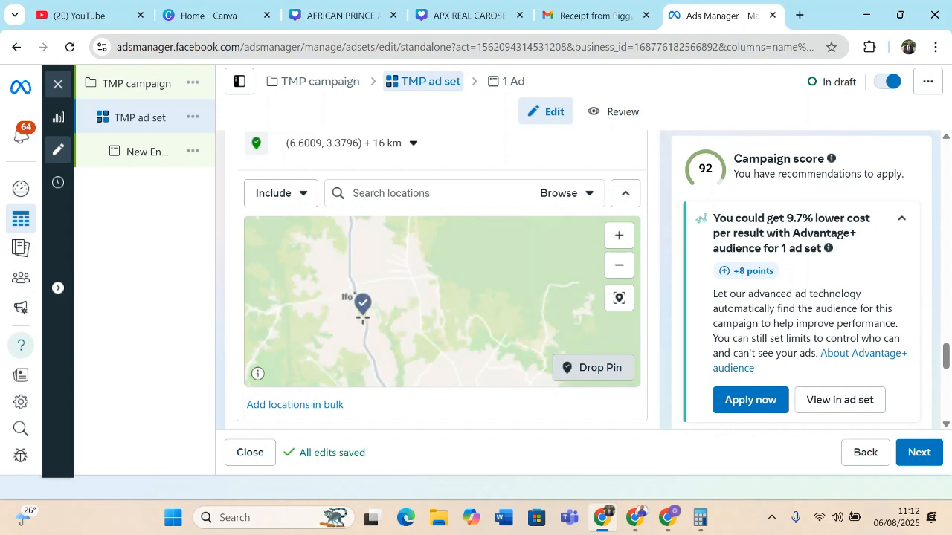
left_click_drag(362, 317, 402, 324)
left_click(618, 236)
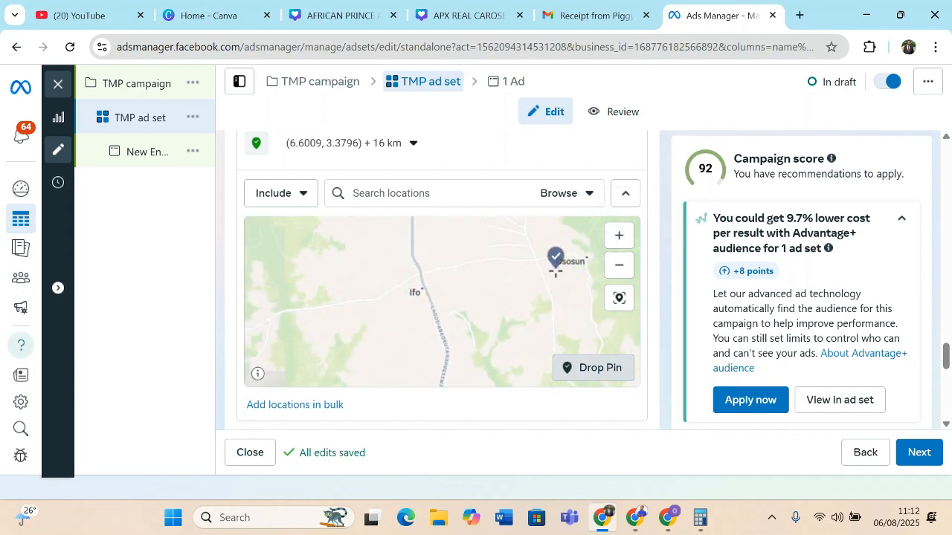
left_click(624, 237)
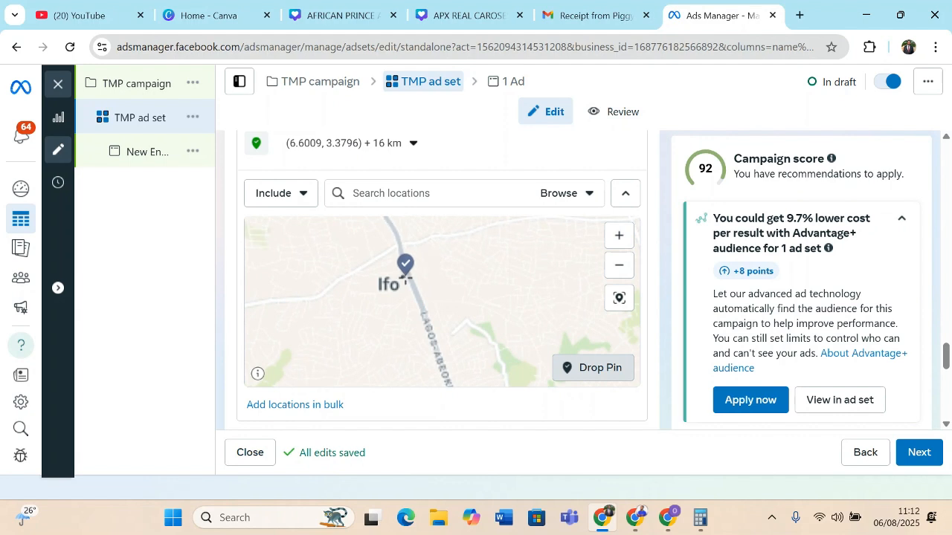
left_click_drag(405, 276, 422, 278)
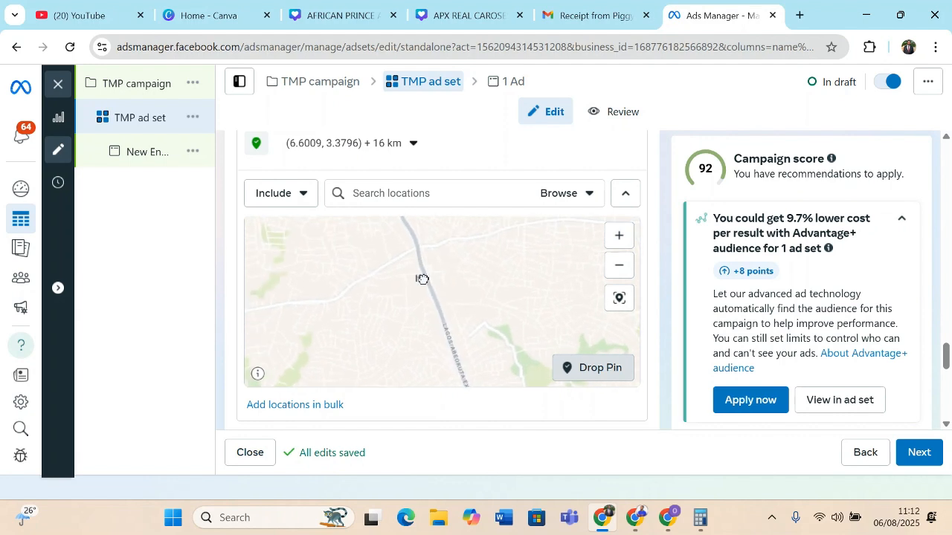
left_click(422, 276)
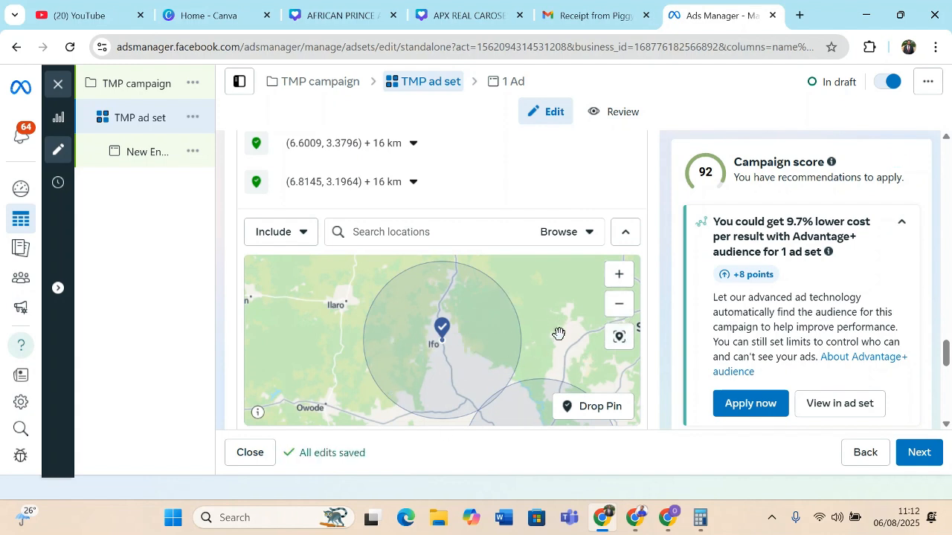
Step: Drop a fourth location pin at Ijebu-Ode, at about (6.8093, 3.9020)
left_click_drag(484, 320, 459, 307)
left_click_drag(444, 347, 411, 328)
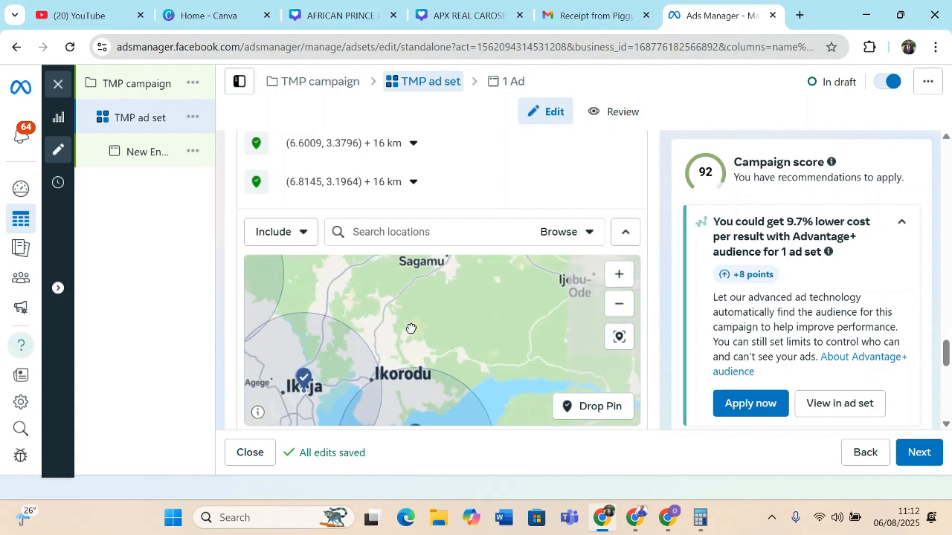
left_click_drag(474, 350, 372, 357)
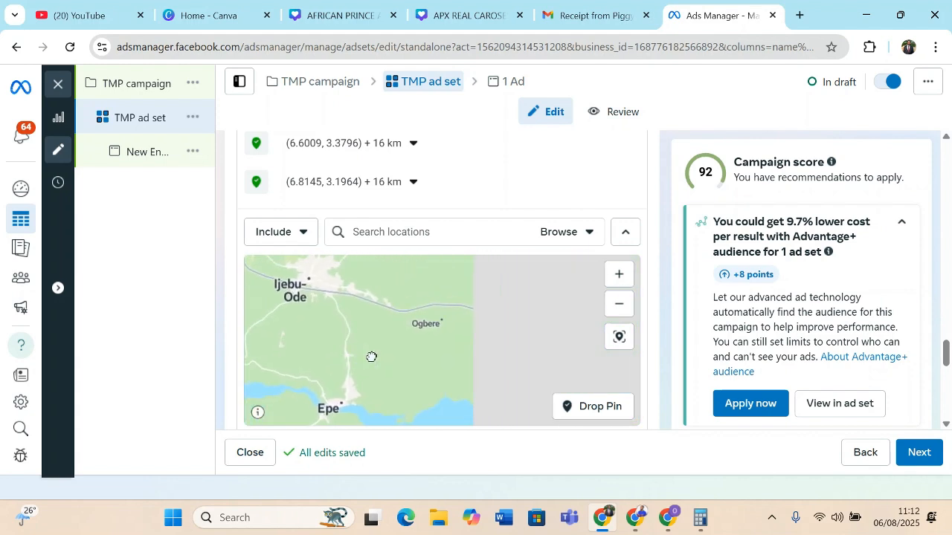
left_click_drag(484, 355, 387, 357)
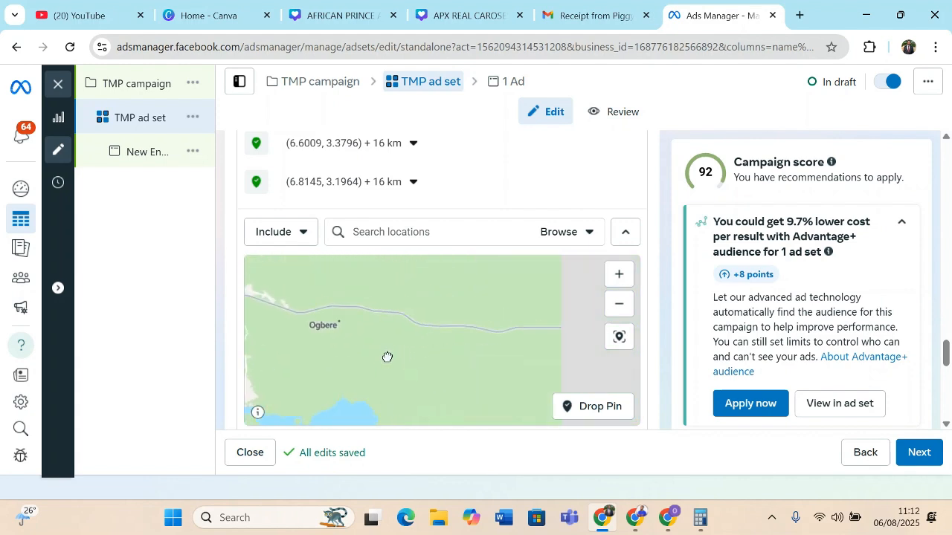
left_click(620, 336)
left_click_drag(540, 337, 427, 337)
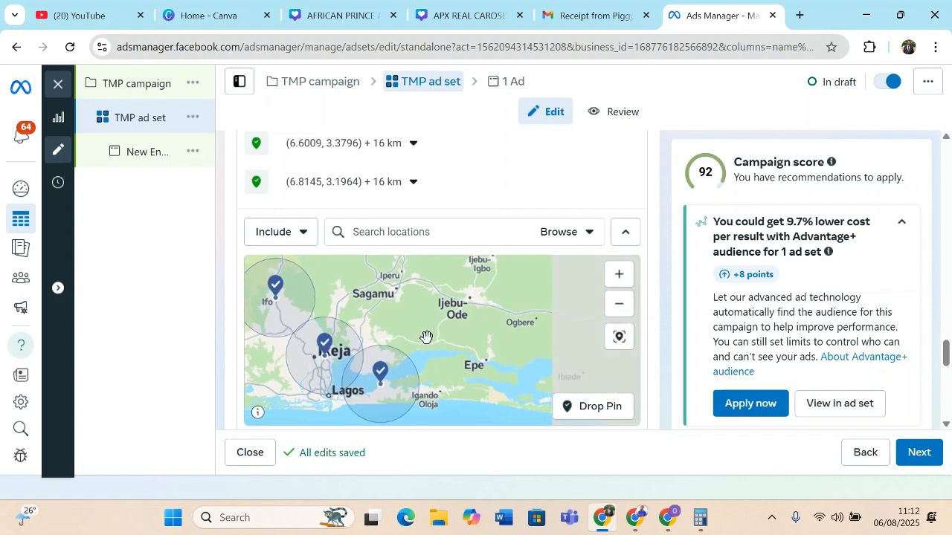
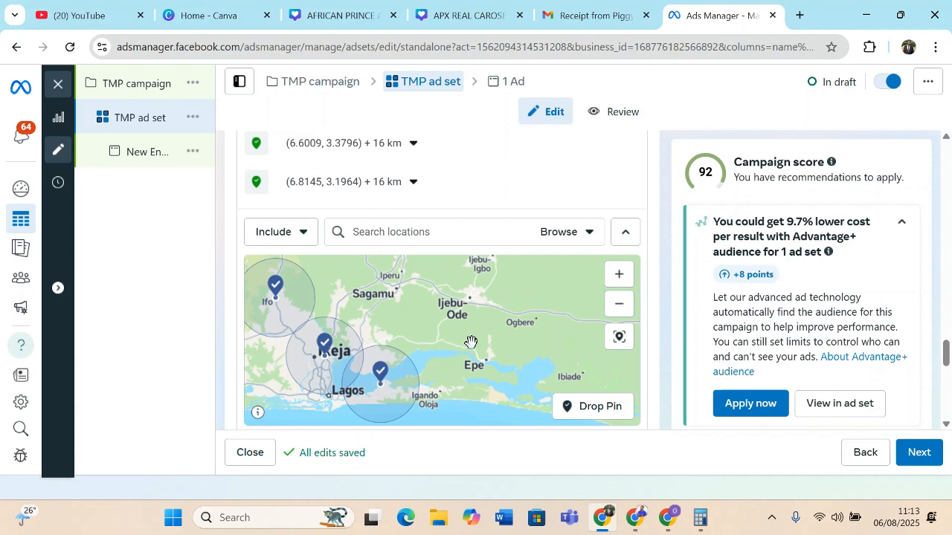
left_click_drag(470, 343, 426, 370)
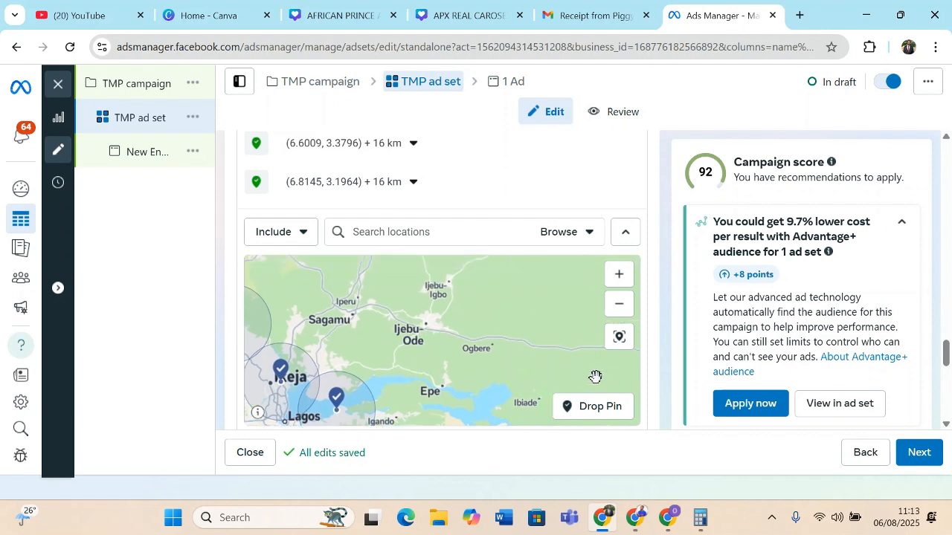
left_click(595, 407)
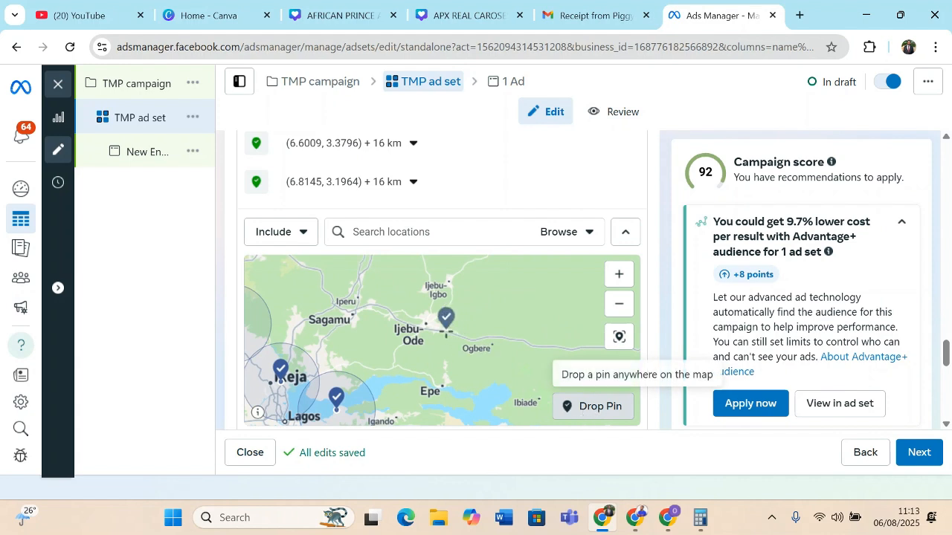
left_click(431, 327)
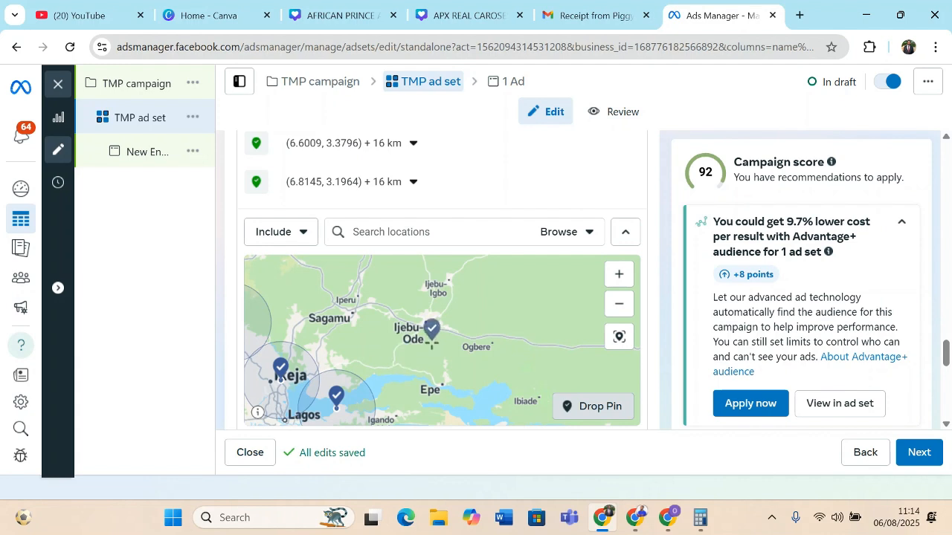
left_click(597, 411)
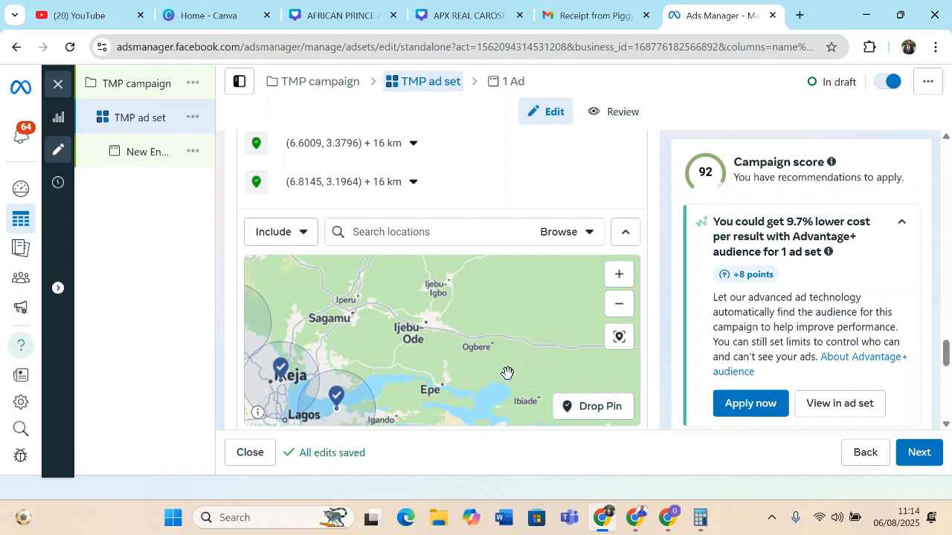
Step: Examine the coverage around the Ijebu-Ode pin, all pins as a whole, and the area eastward to Ore and Irele
scroll(506, 376, "down", 2)
left_click_drag(509, 380, 419, 380)
scroll(418, 381, "up", 3)
scroll(484, 371, "up", 2)
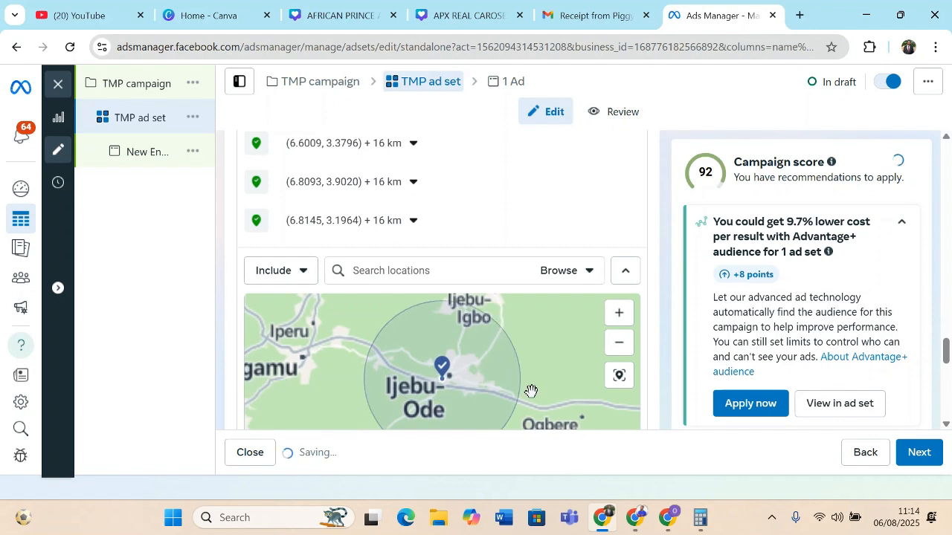
left_click_drag(493, 392, 404, 385)
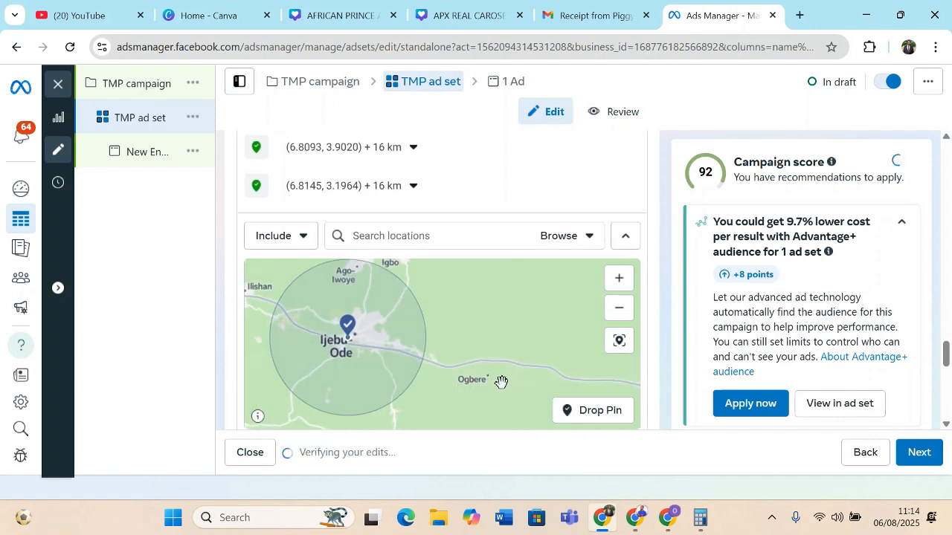
left_click(624, 344)
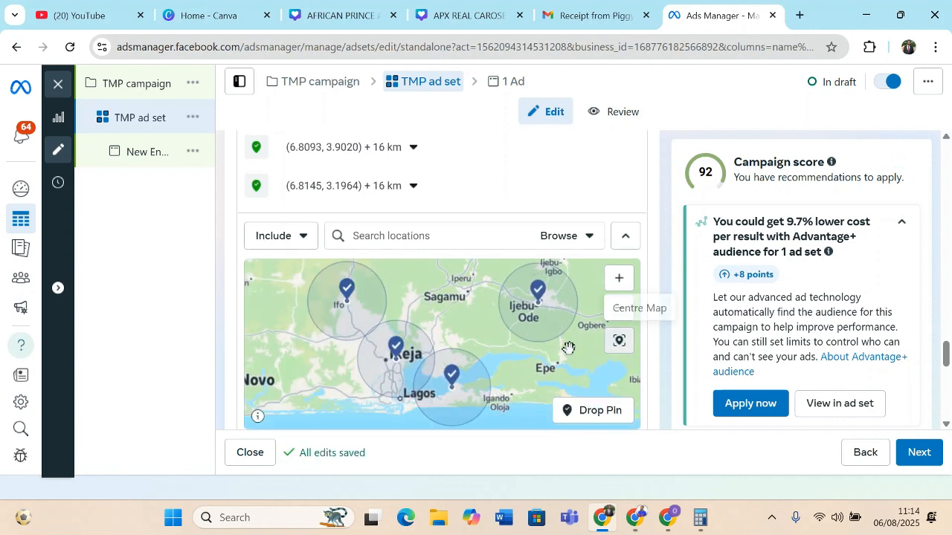
left_click_drag(546, 358, 419, 361)
left_click_drag(514, 351, 354, 355)
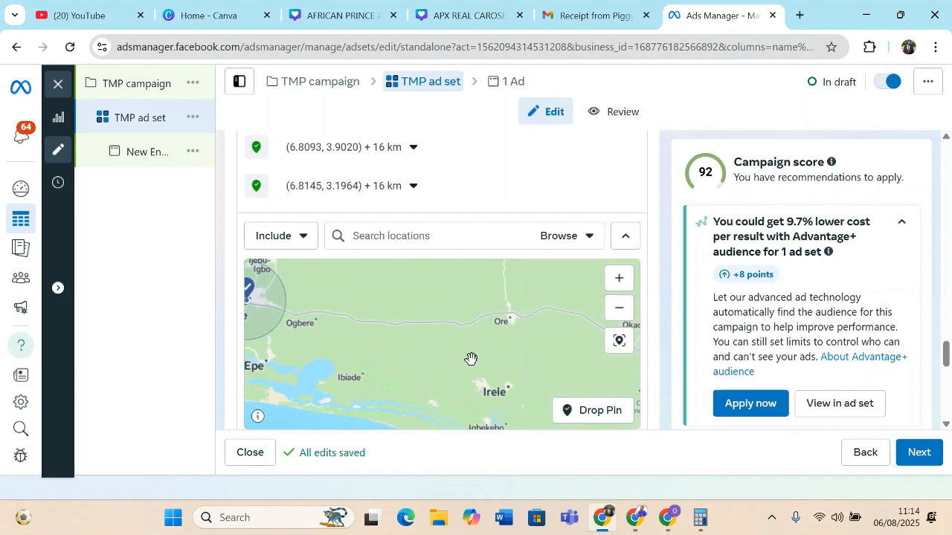
left_click_drag(477, 360, 442, 319)
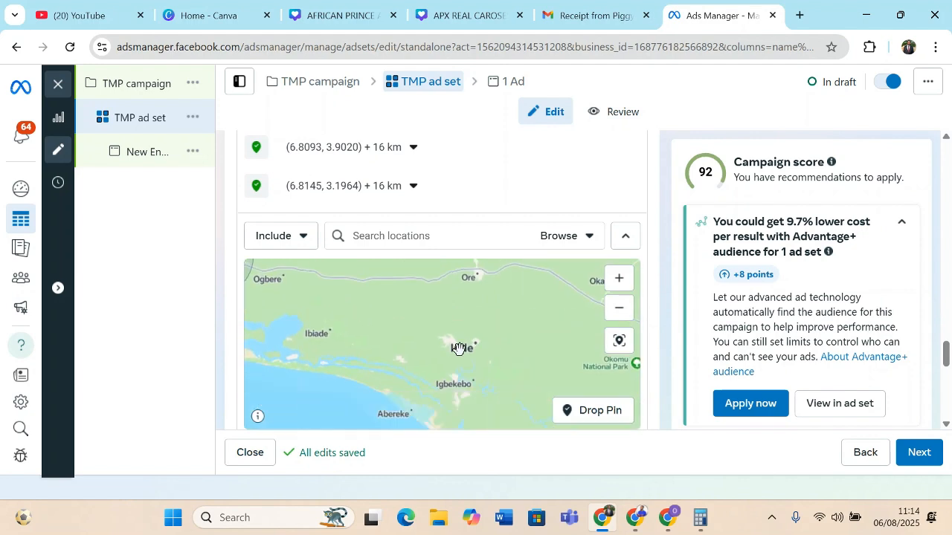
Step: Search the locations for IBADAN and add Ibadan, Oyo State to the targeted locations
left_click(387, 238)
type("IBADAN")
left_click(403, 264)
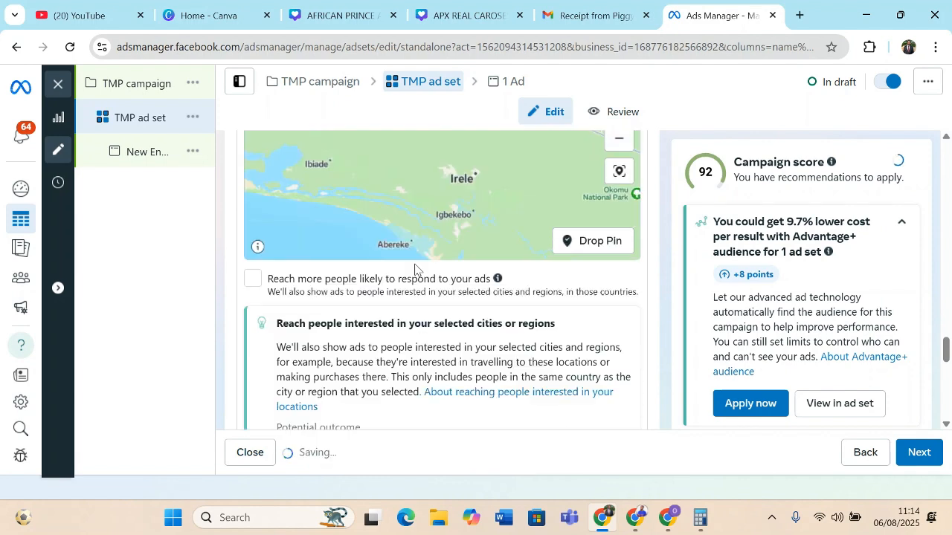
Step: Examine the area covered around Ibadan up close, all targeted locations as a whole, and the region eastward past Benin City and Enugu
left_click_drag(477, 380, 435, 362)
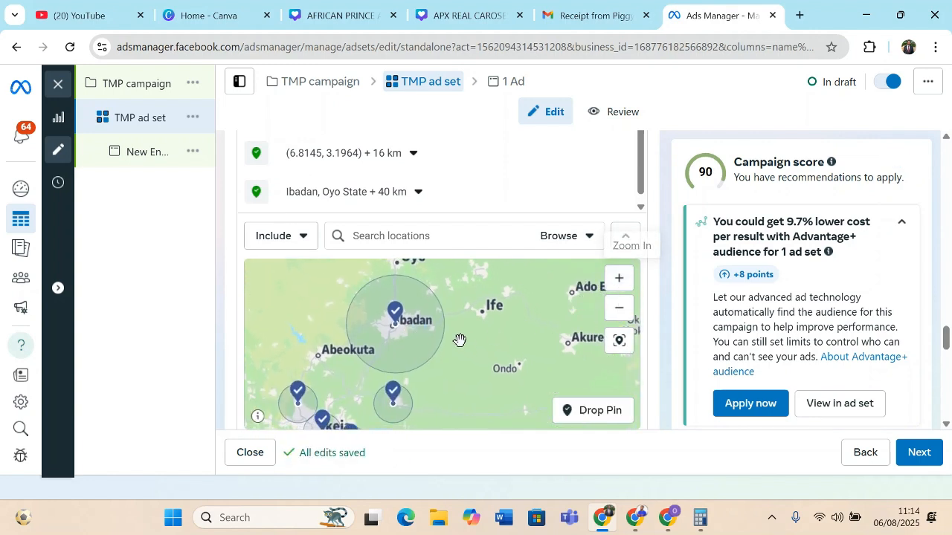
left_click(629, 278)
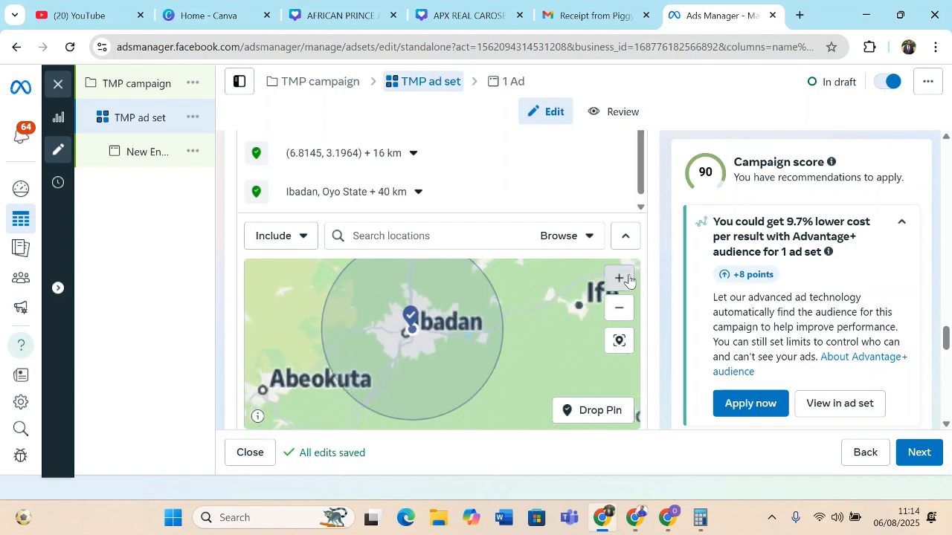
left_click(629, 278)
left_click_drag(407, 330, 499, 368)
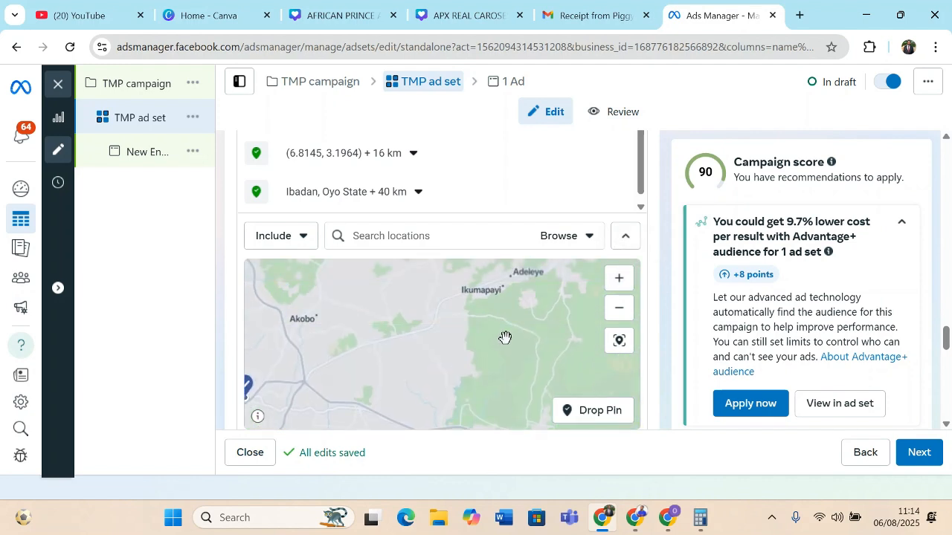
left_click_drag(506, 338, 433, 408)
left_click_drag(554, 303, 500, 361)
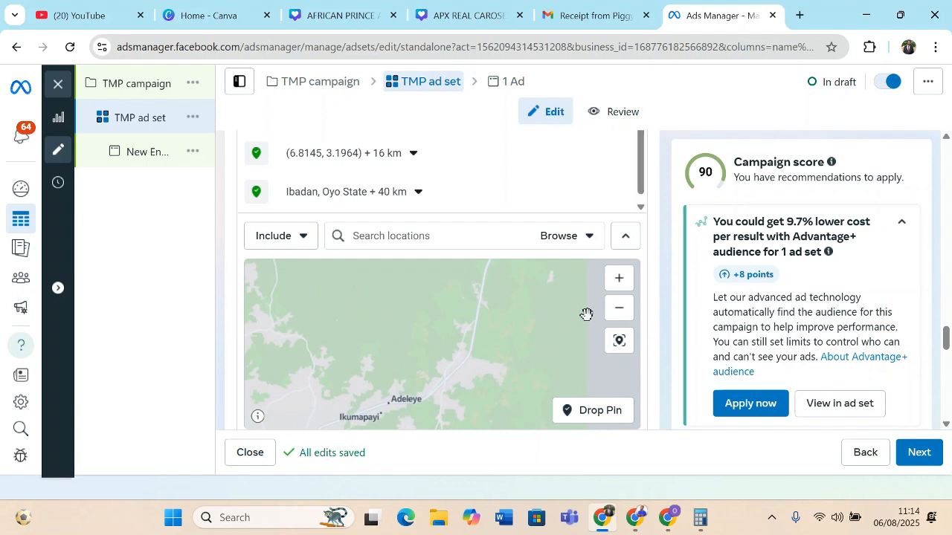
left_click(619, 340)
left_click_drag(552, 337, 481, 338)
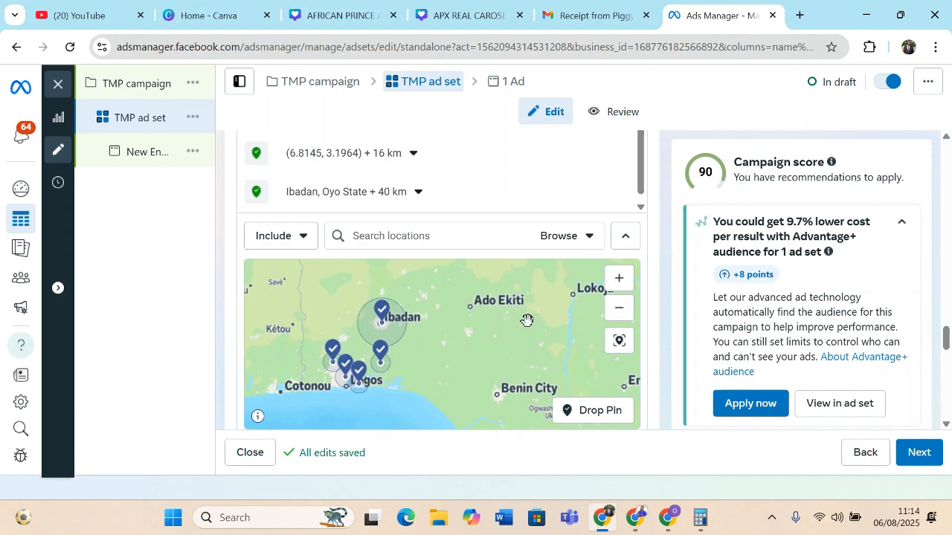
left_click_drag(546, 319, 417, 308)
left_click_drag(458, 332, 421, 325)
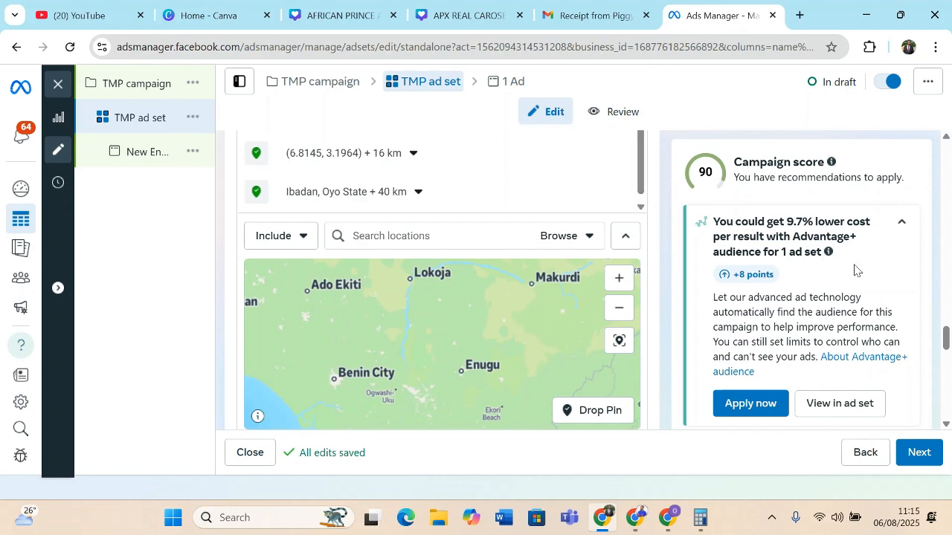
Step: Review the list of targeted locations, the estimated daily results and the ad set's audience settings back up to age
mouse_move(948, 340)
left_mouse_down()
mouse_move(948, 362)
mouse_move(945, 323)
mouse_move(946, 332)
left_mouse_up()
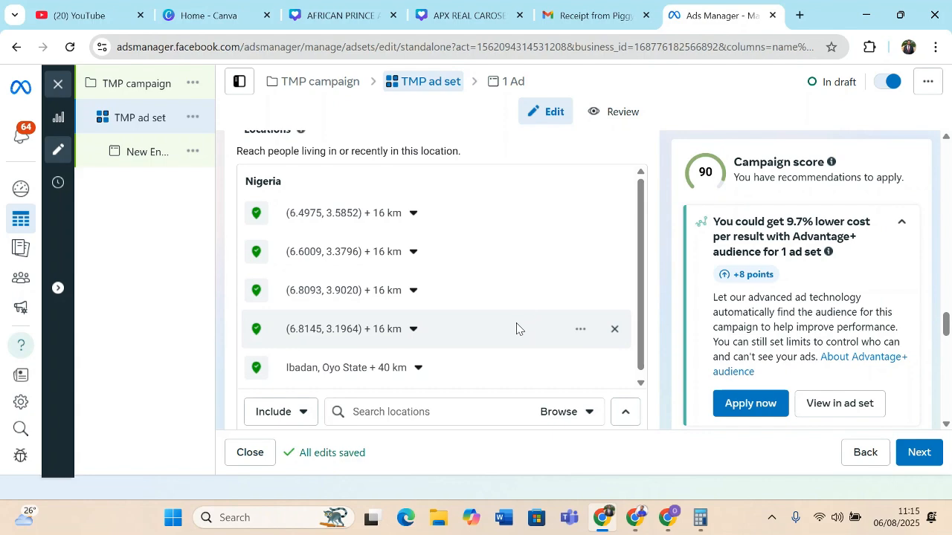
left_click_drag(947, 325, 947, 412)
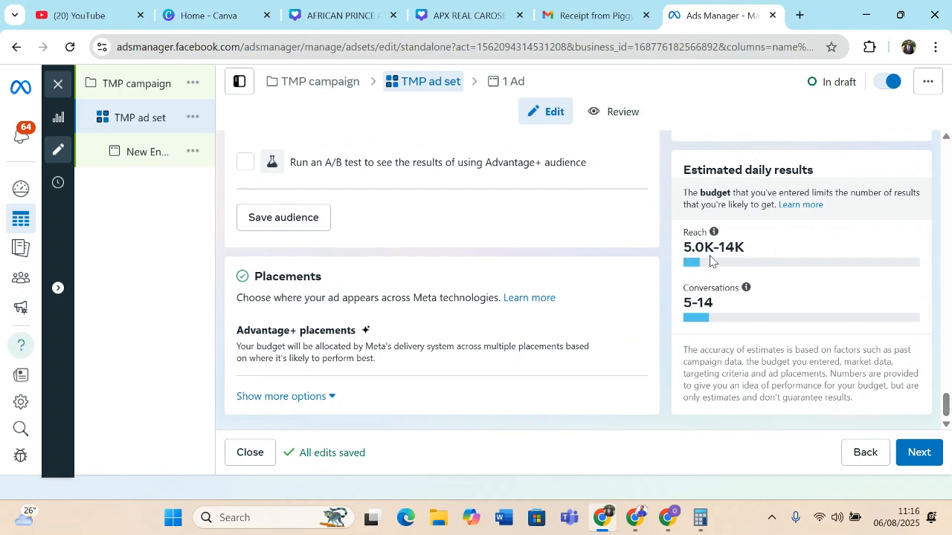
mouse_move(746, 287)
mouse_move(947, 405)
left_mouse_down()
mouse_move(947, 379)
mouse_move(946, 403)
left_mouse_up()
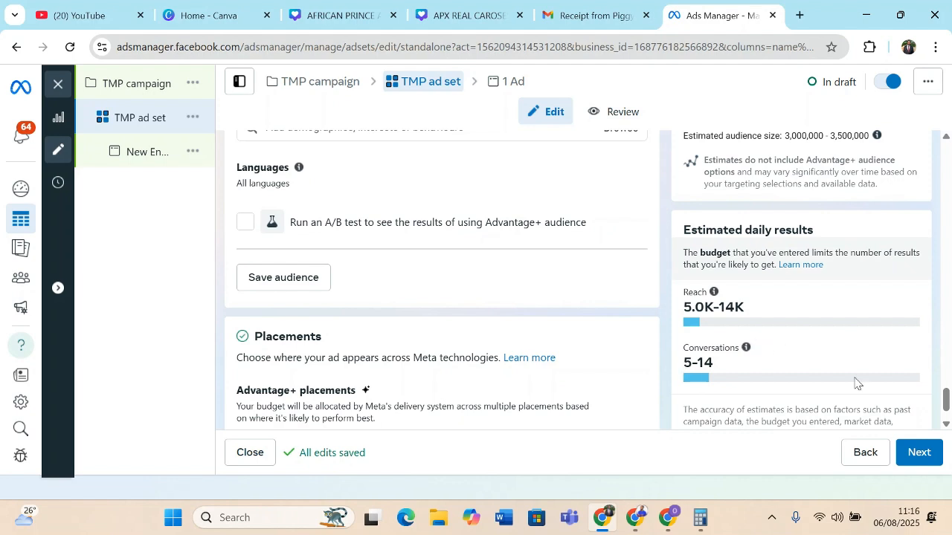
left_click_drag(947, 404, 947, 389)
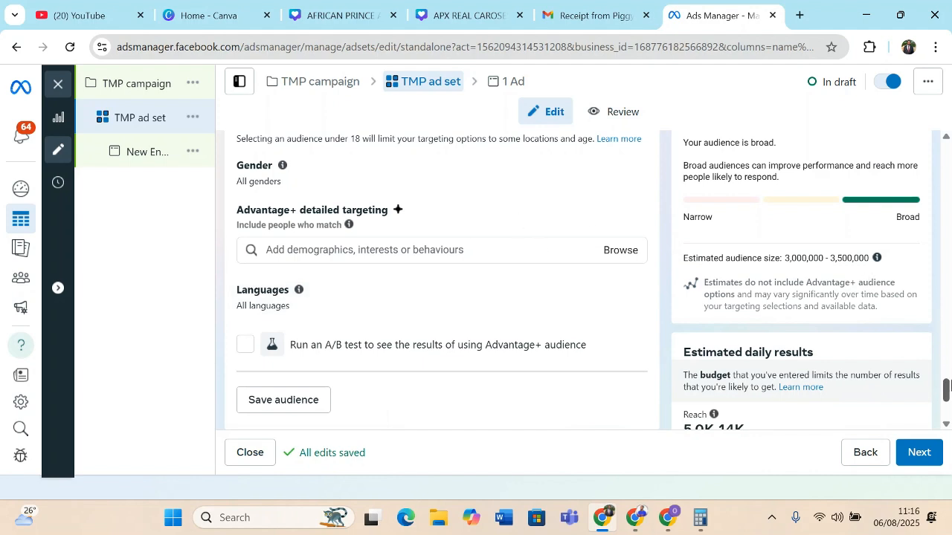
scroll(948, 390, "up", 2)
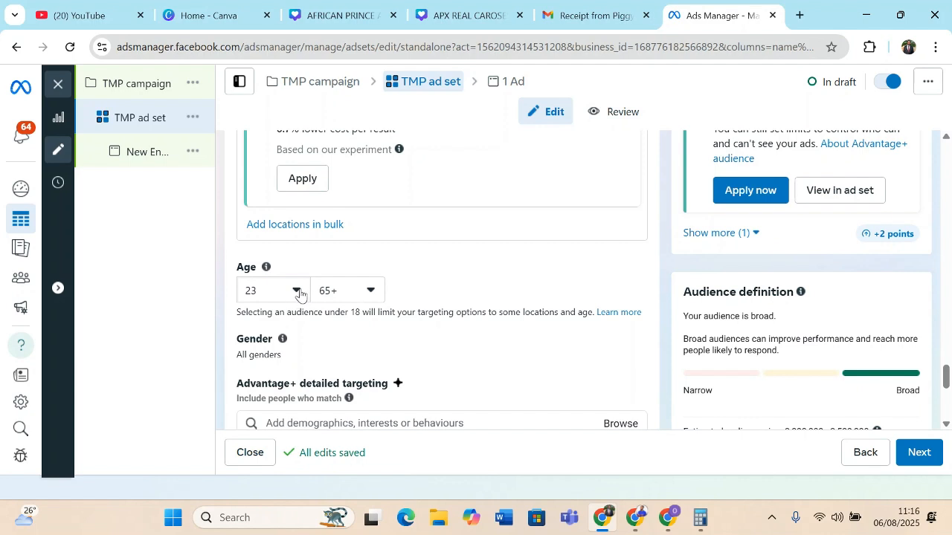
Step: Set the maximum audience age to 45 and check the estimated daily results
left_click(357, 292)
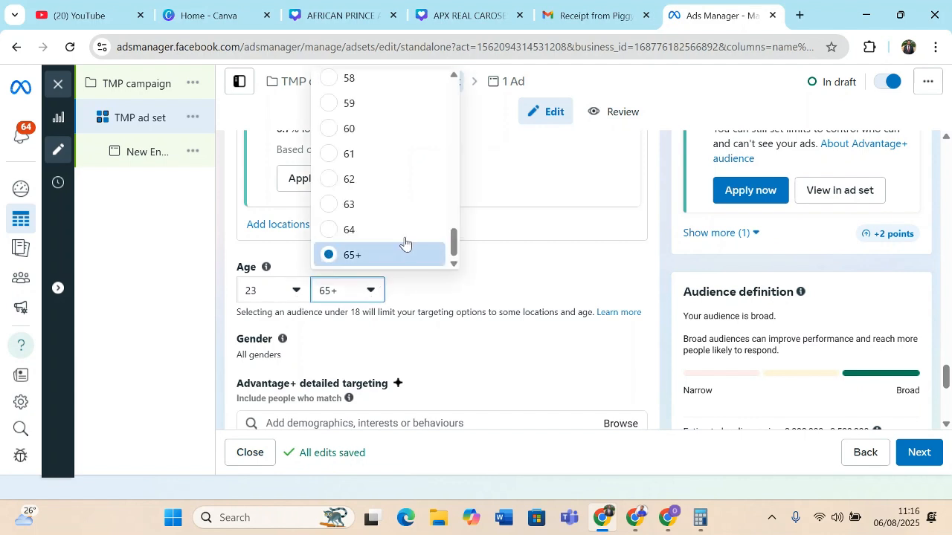
left_click_drag(455, 249, 436, 187)
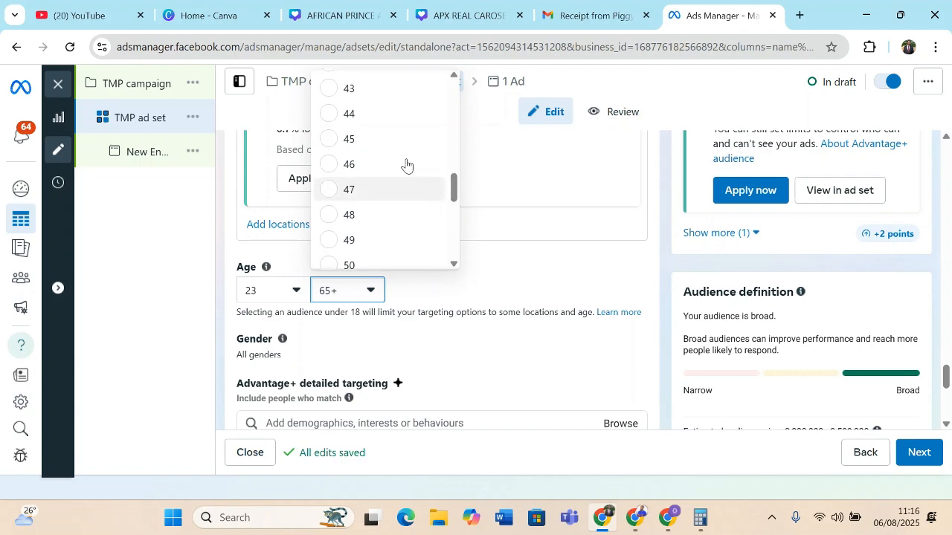
left_click(361, 140)
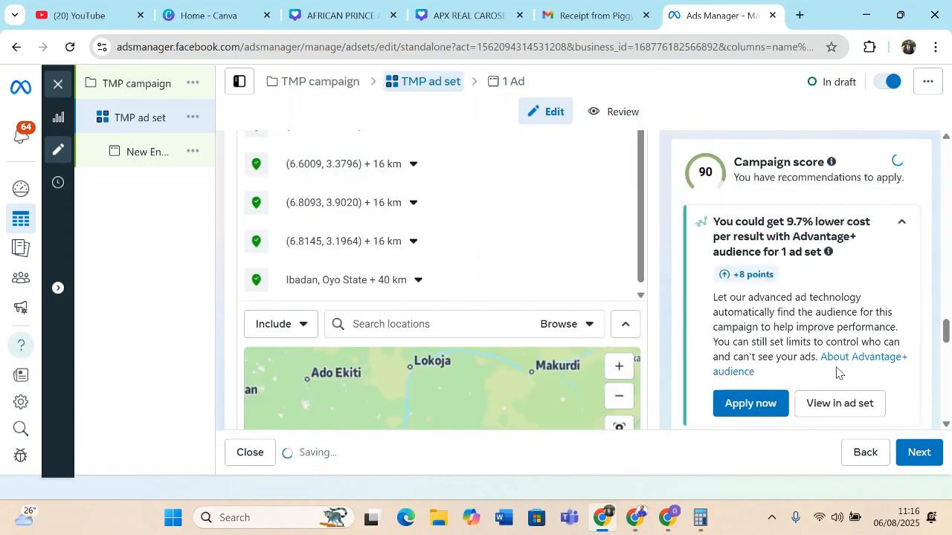
left_click_drag(946, 334, 946, 418)
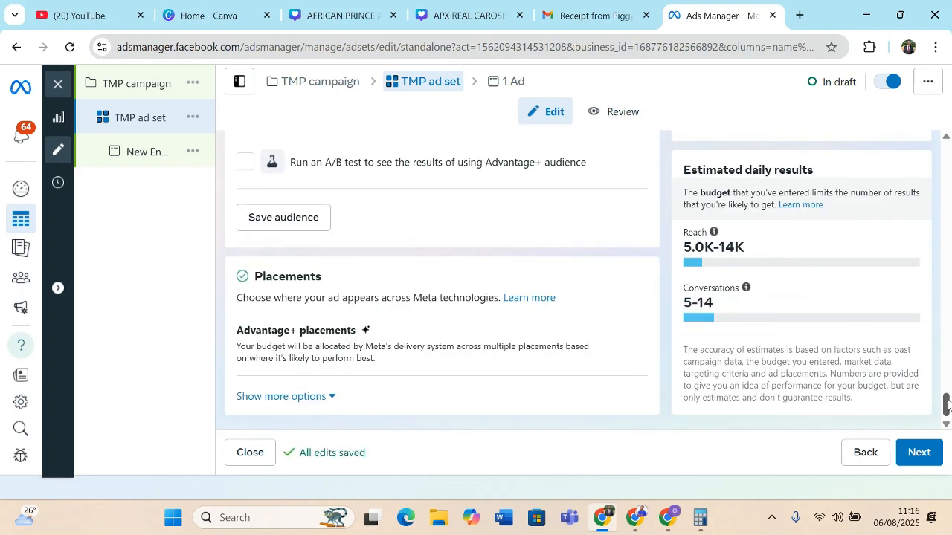
left_click_drag(948, 405, 948, 403)
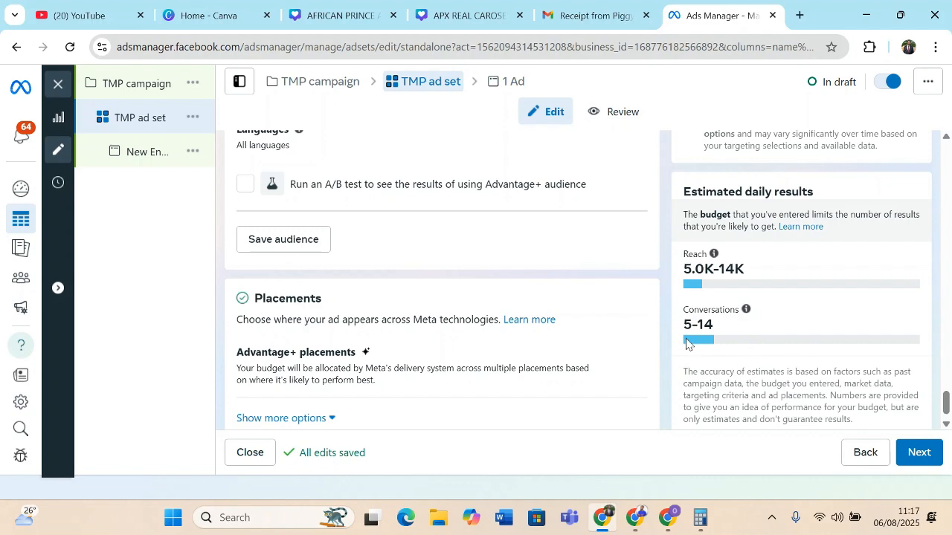
Step: Browse the demographics and interests categories available for detailed targeting
mouse_move(947, 408)
left_mouse_down()
mouse_move(939, 369)
mouse_move(941, 396)
left_mouse_up()
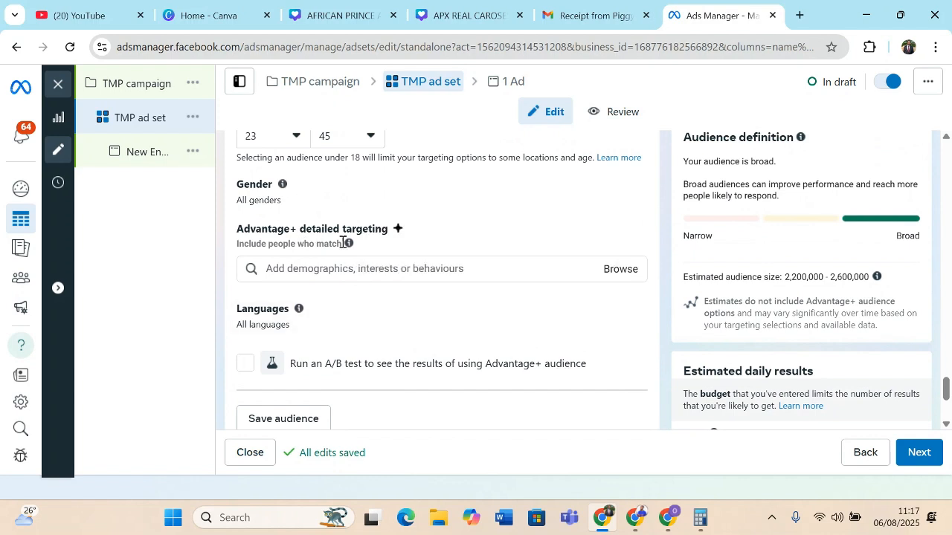
left_click(624, 270)
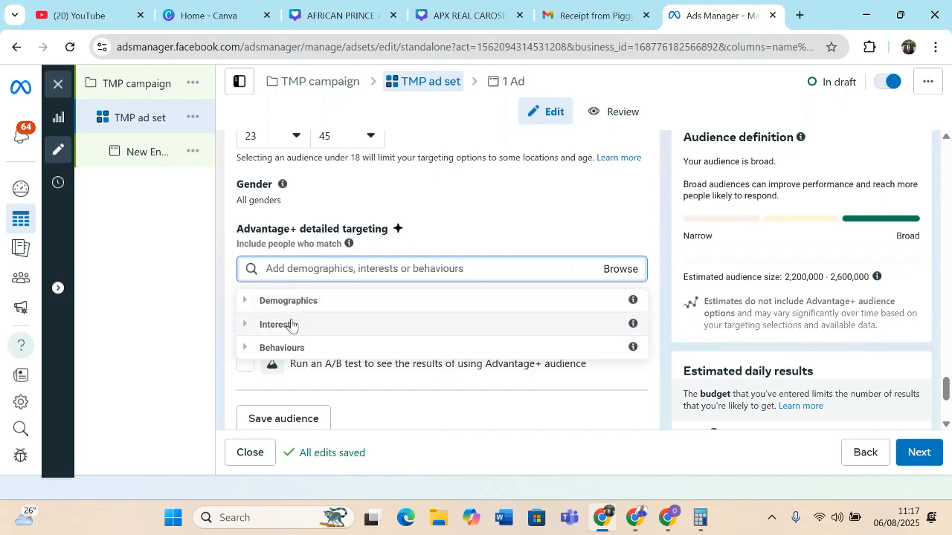
left_click(346, 302)
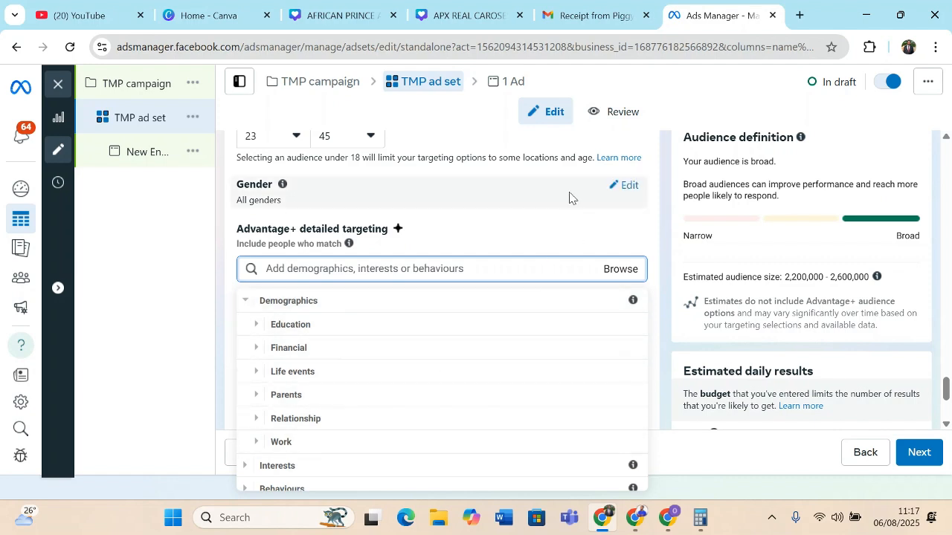
left_click(570, 197)
left_click(617, 269)
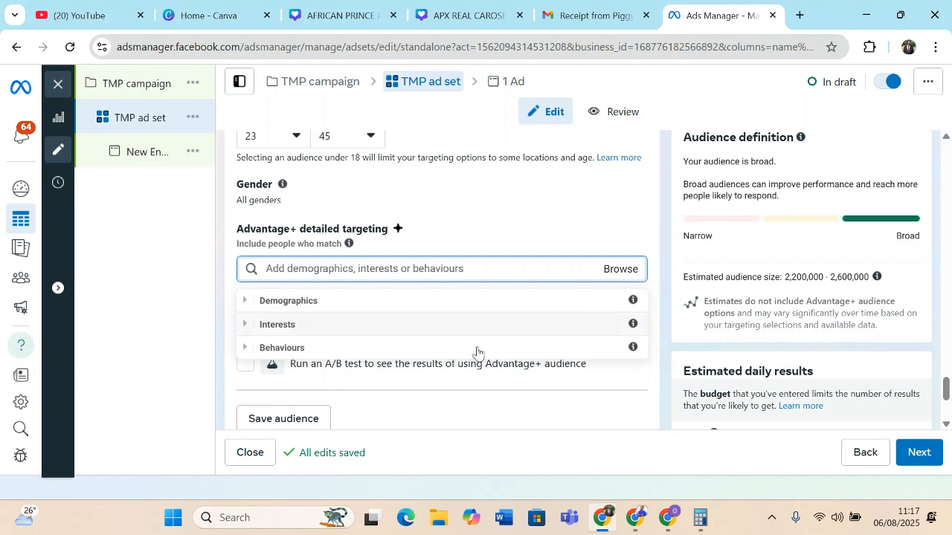
left_click(351, 327)
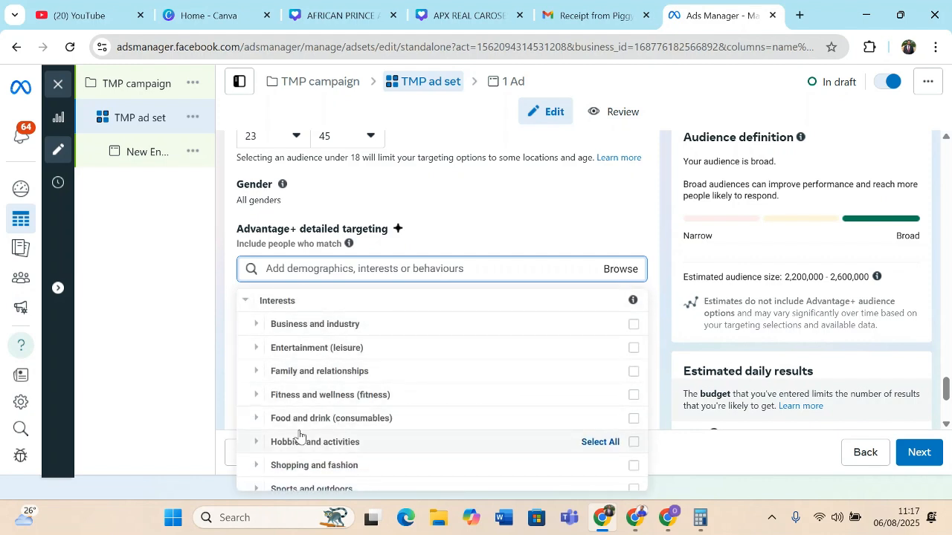
left_click(539, 226)
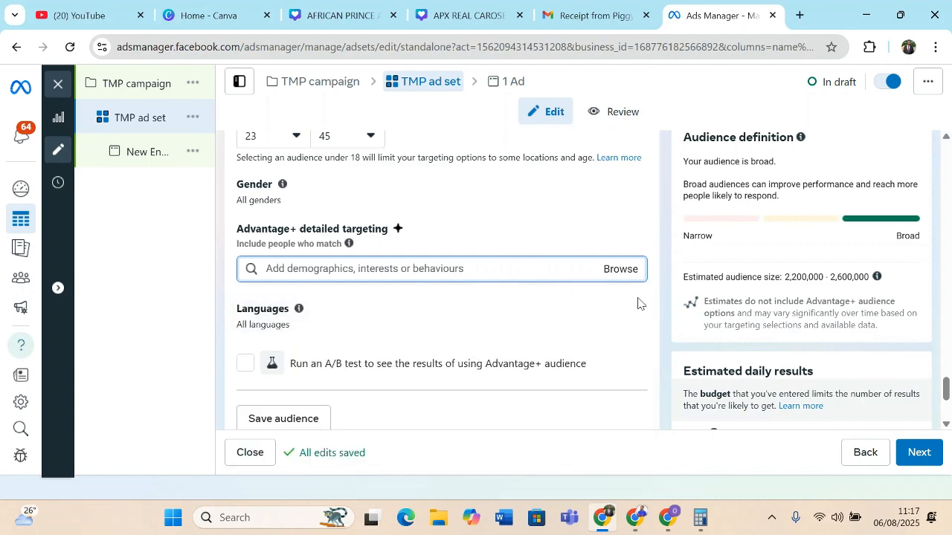
Step: Search the locations for ABUJA and add Abuja, Federal Capital Territory to the targeted locations
scroll(948, 381, "up", 6)
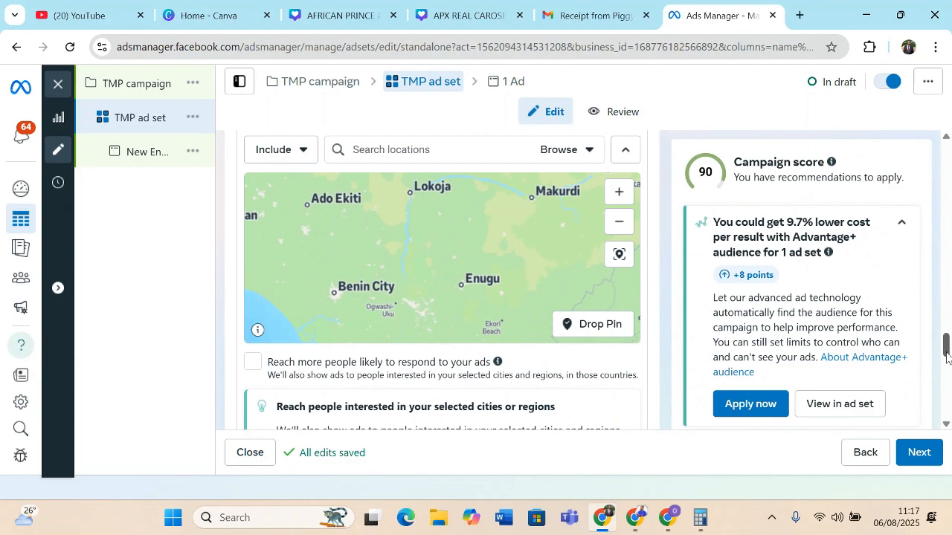
mouse_move(946, 355)
left_mouse_down()
mouse_move(949, 412)
mouse_move(929, 348)
left_mouse_up()
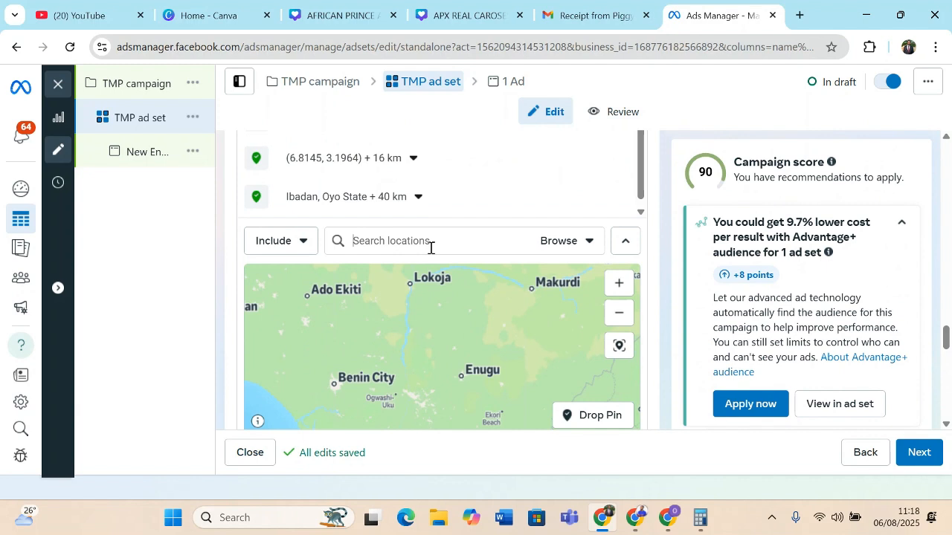
type("KWA")
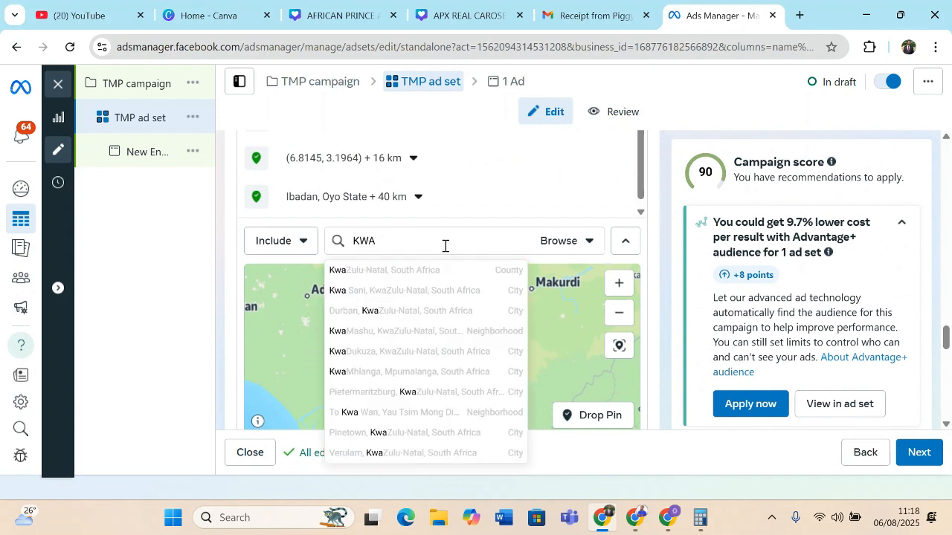
key("BackSpace")
key("BackSpace")
key("BackSpace")
type("ABUJA")
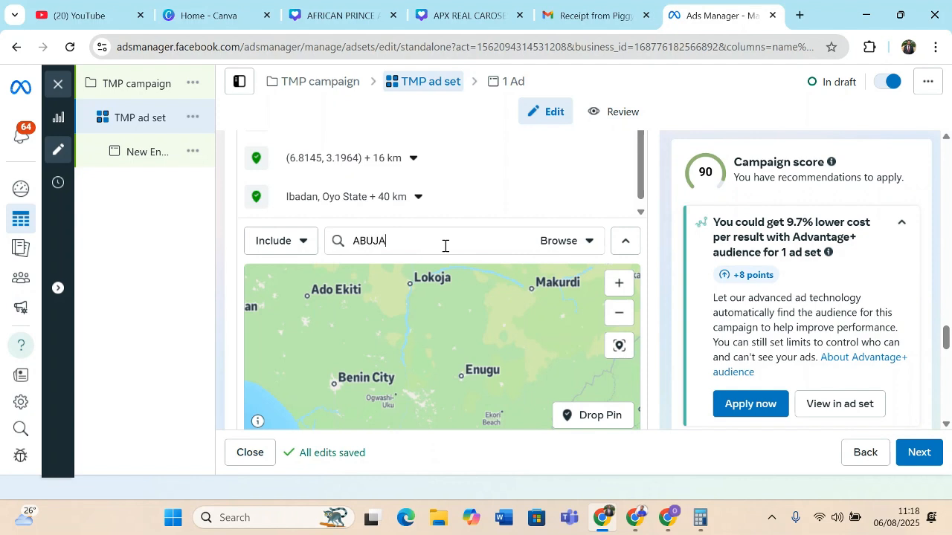
key("Return")
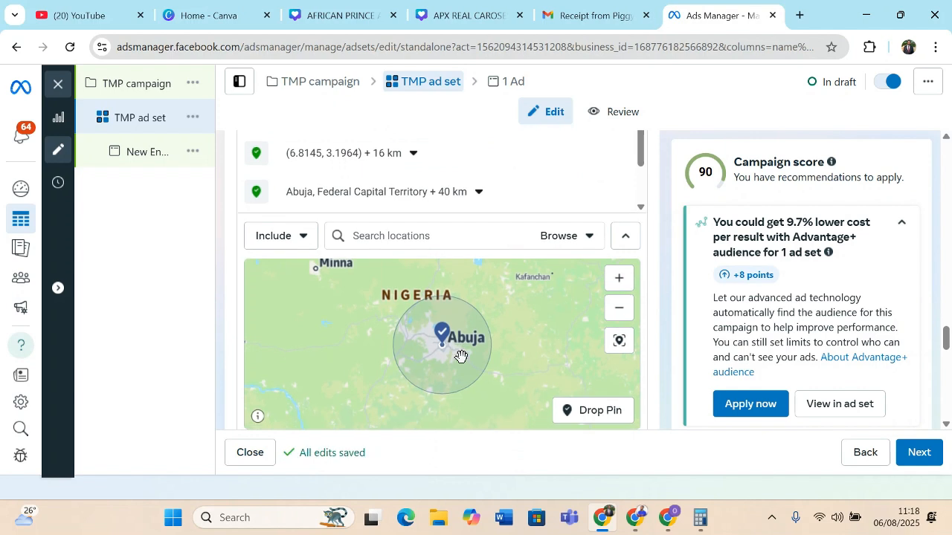
Step: Drop a location pin on the map just south of Gwagwalada, southwest of the Abuja radius
scroll(461, 358, "up", 2)
scroll(424, 334, "up", 3)
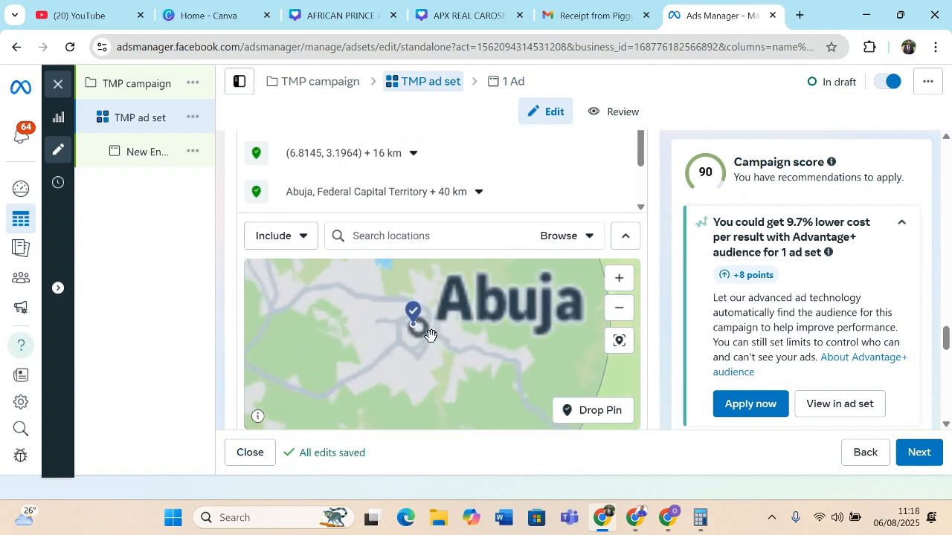
left_click_drag(449, 333, 523, 319)
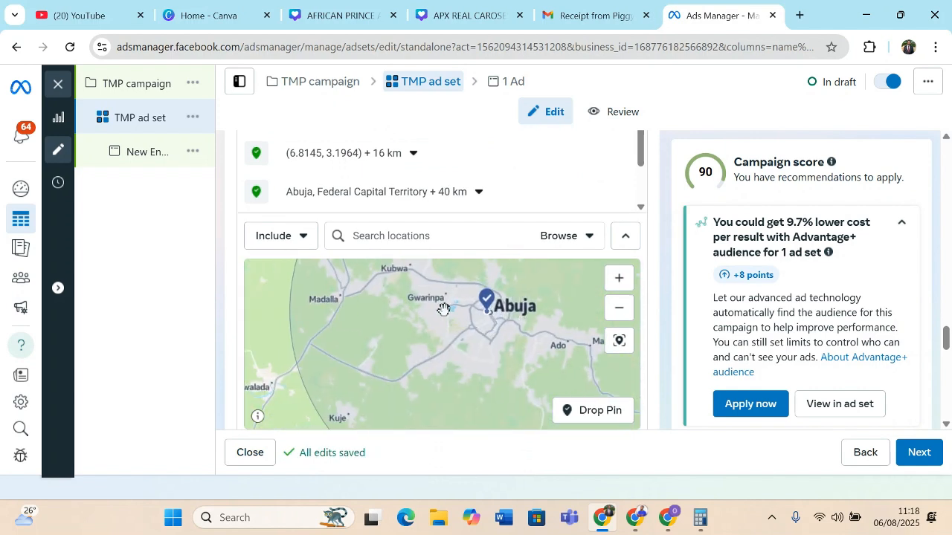
left_click_drag(443, 328, 423, 344)
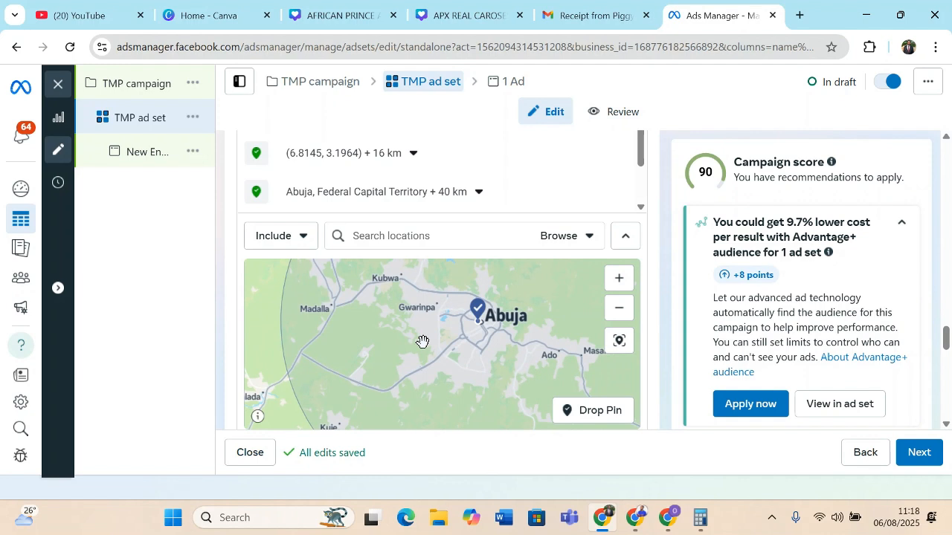
left_click_drag(427, 335, 552, 304)
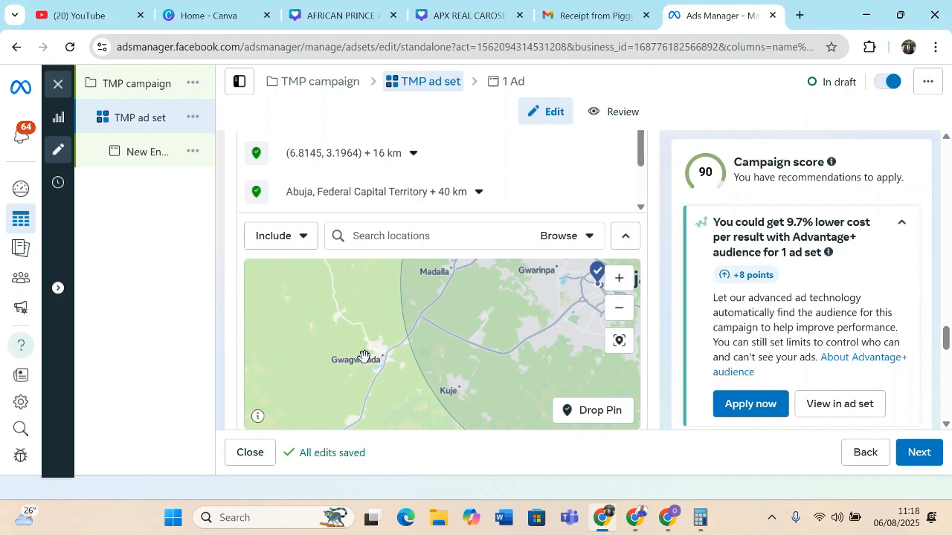
left_click_drag(446, 347, 532, 301)
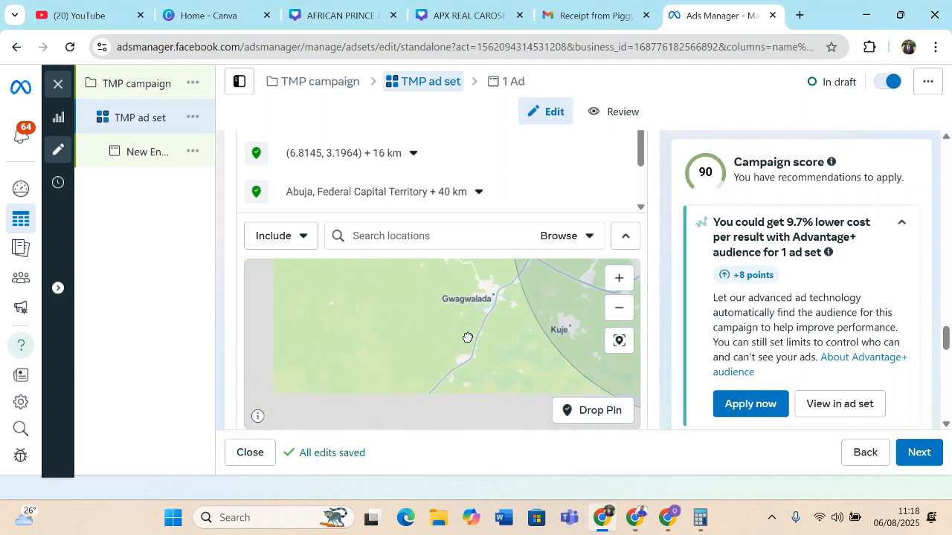
left_click(585, 414)
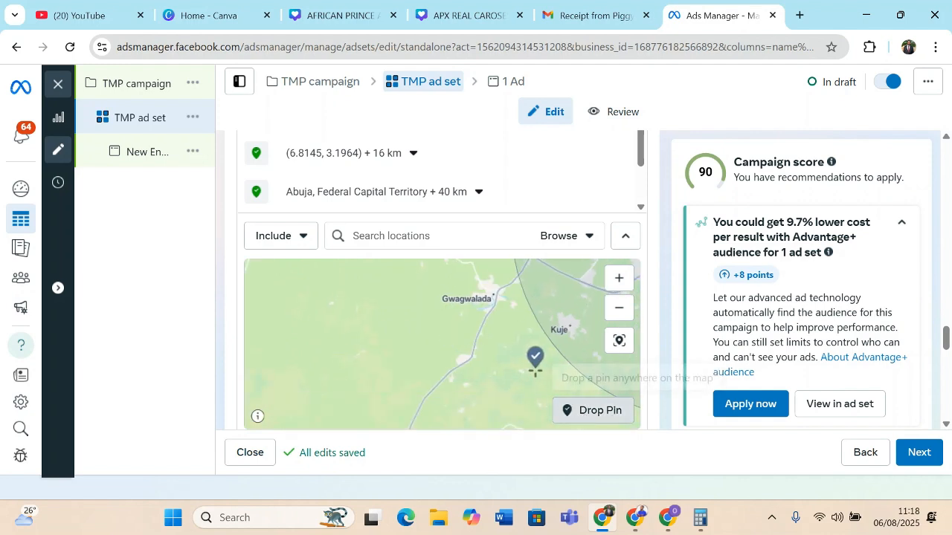
left_click(621, 310)
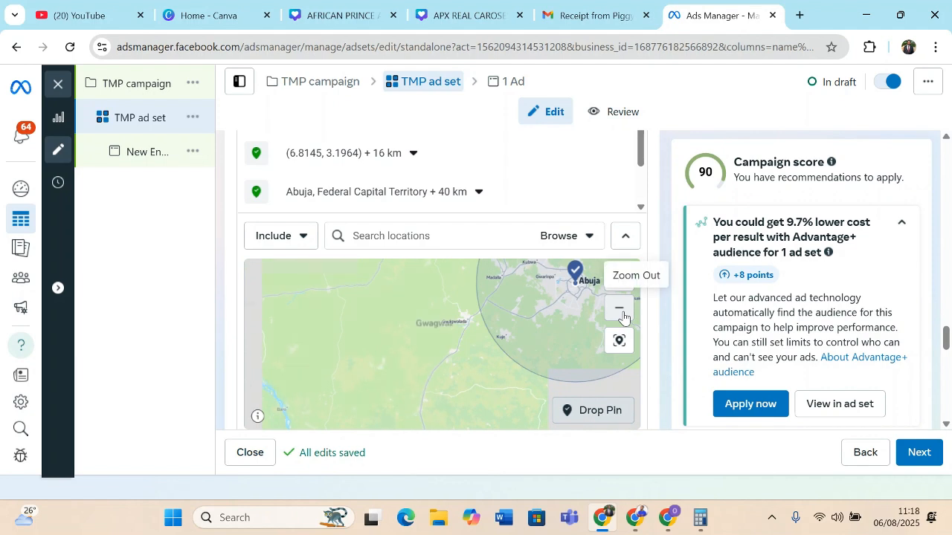
left_click(621, 313)
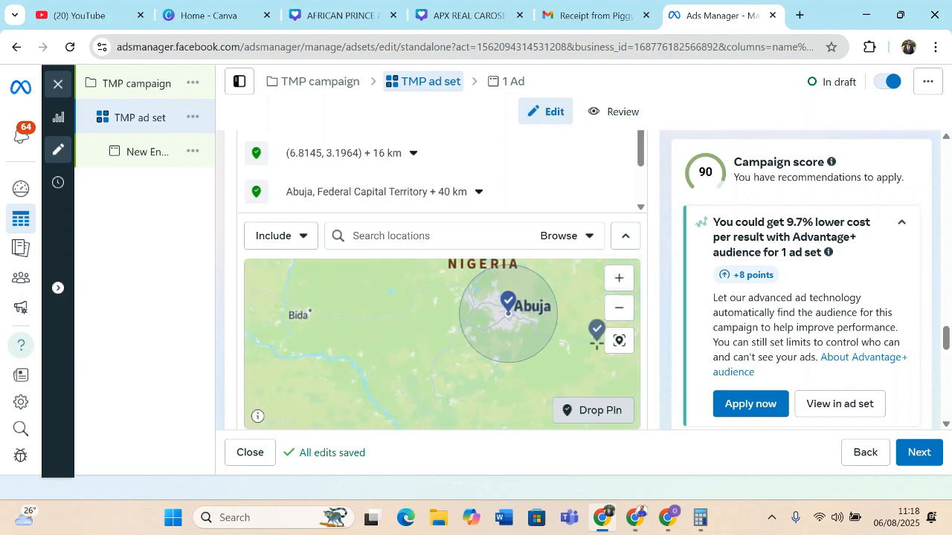
key("Escape")
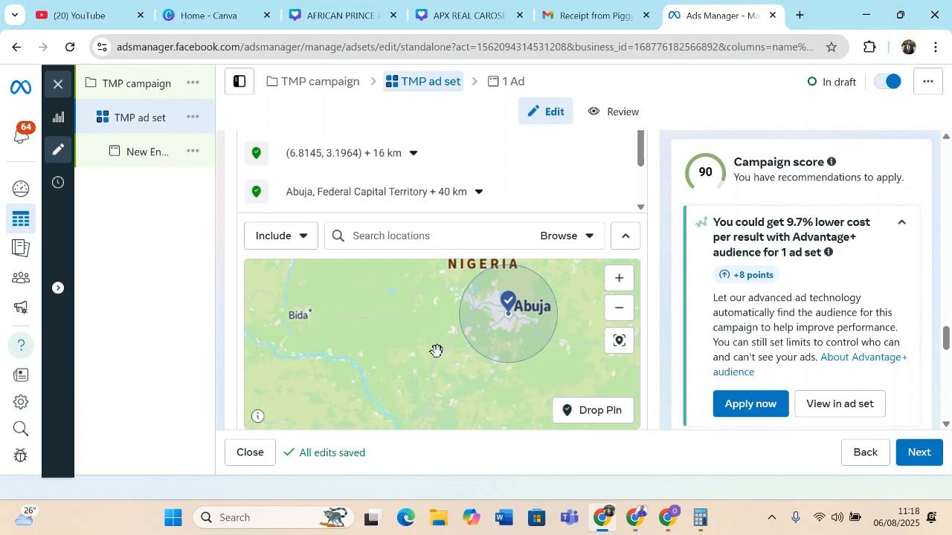
left_click(514, 388)
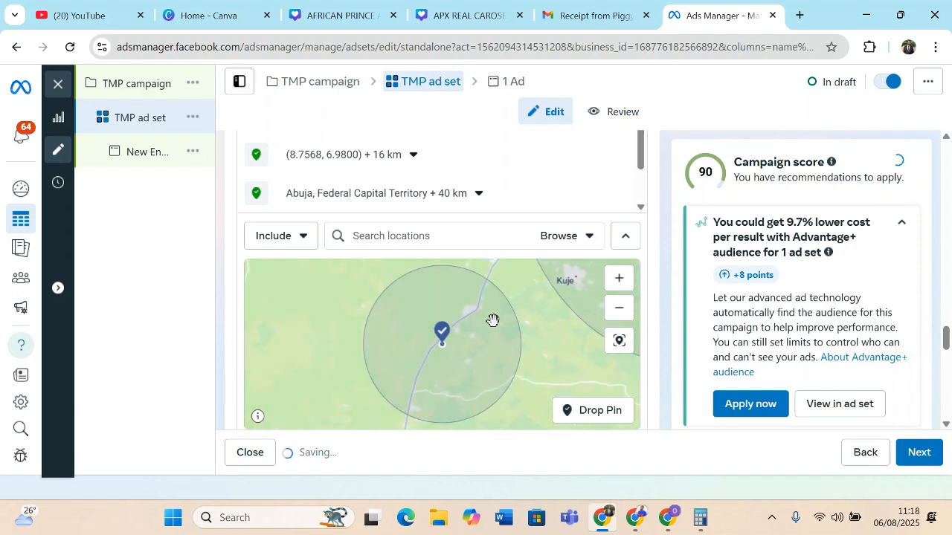
Step: Examine the map north of the new pin and the streets around Gwagwalada up close
left_click_drag(493, 321, 473, 366)
left_click_drag(467, 300, 486, 360)
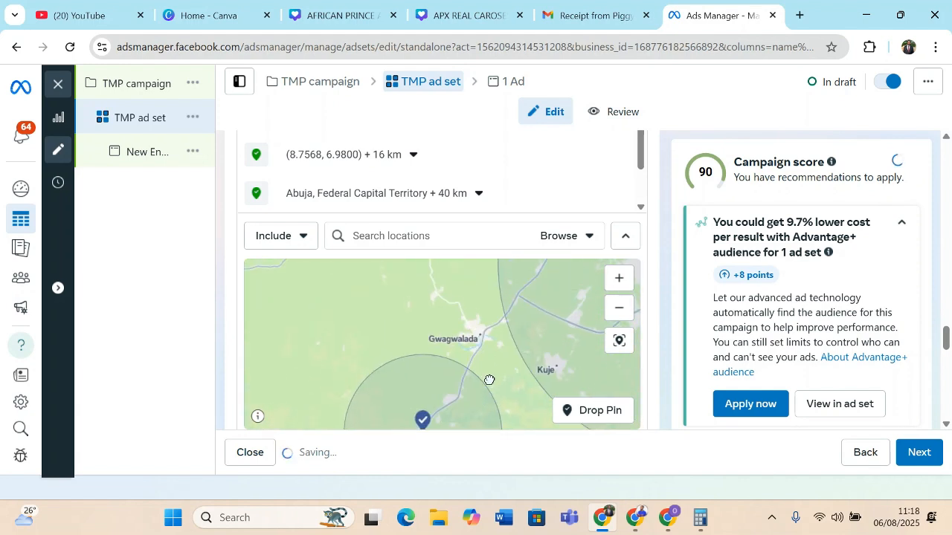
left_click(619, 278)
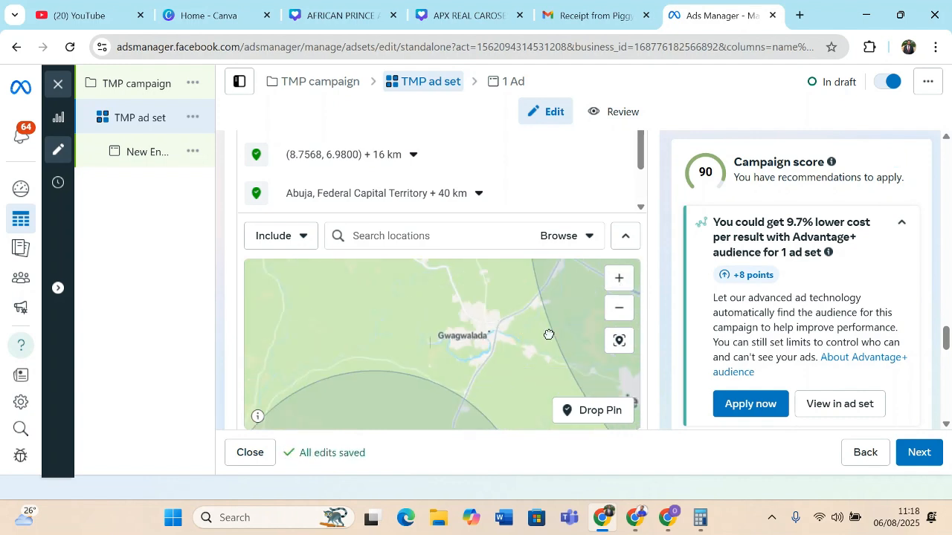
left_click(627, 279)
left_click(627, 279)
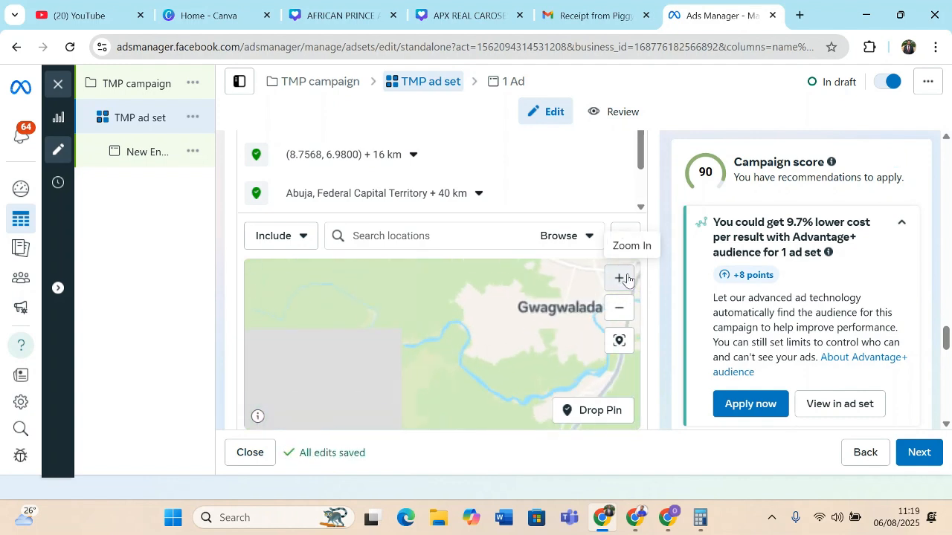
left_click_drag(571, 330, 453, 334)
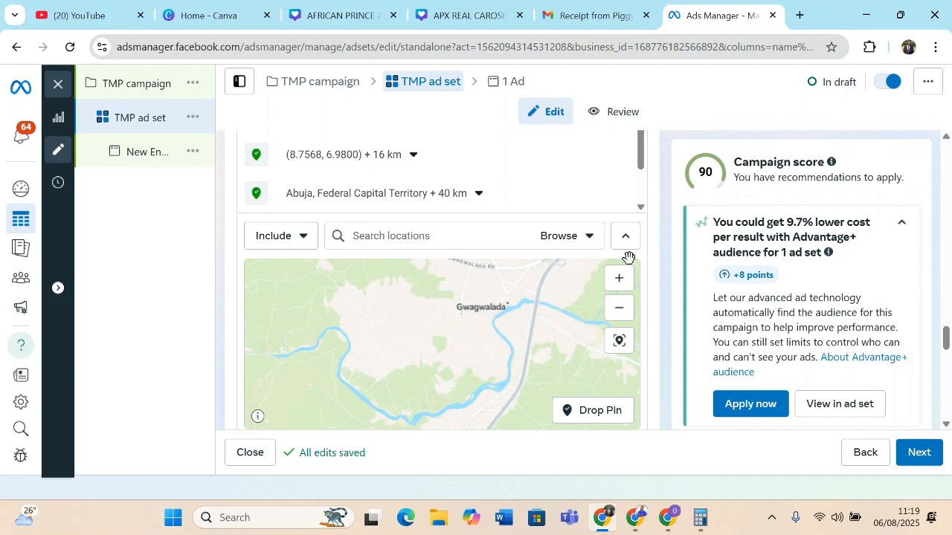
left_click(618, 278)
left_click_drag(544, 328, 478, 389)
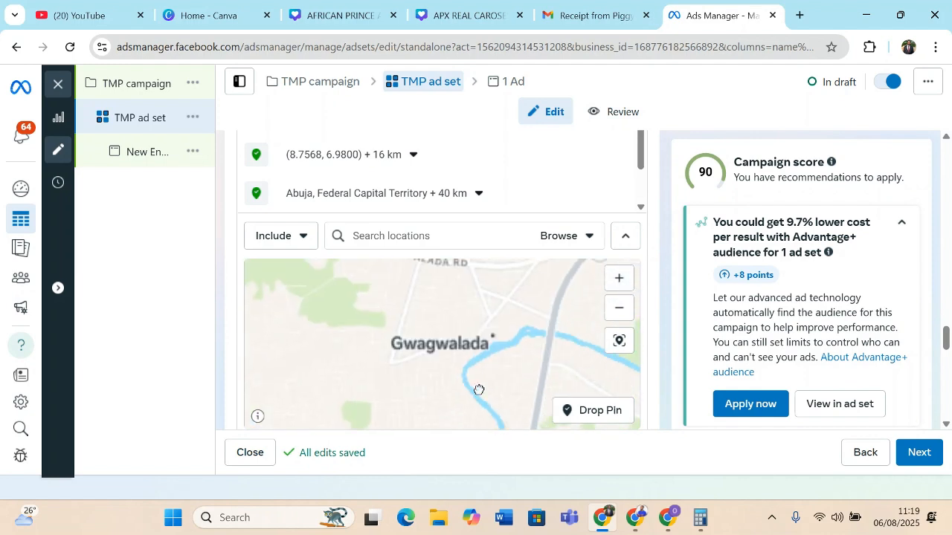
left_click_drag(525, 340, 482, 356)
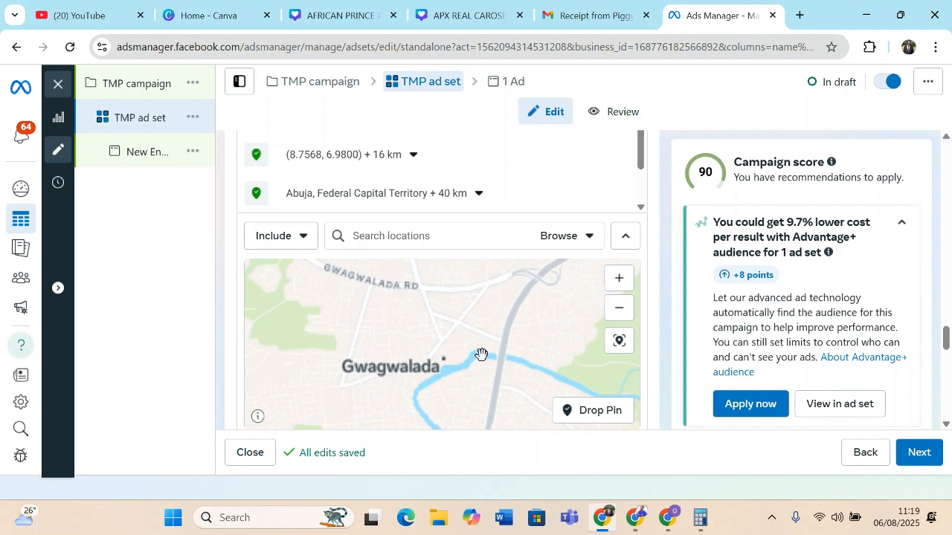
Step: Review all targeted locations on the map as a whole, plus the audience estimates and placement settings
left_click(627, 348)
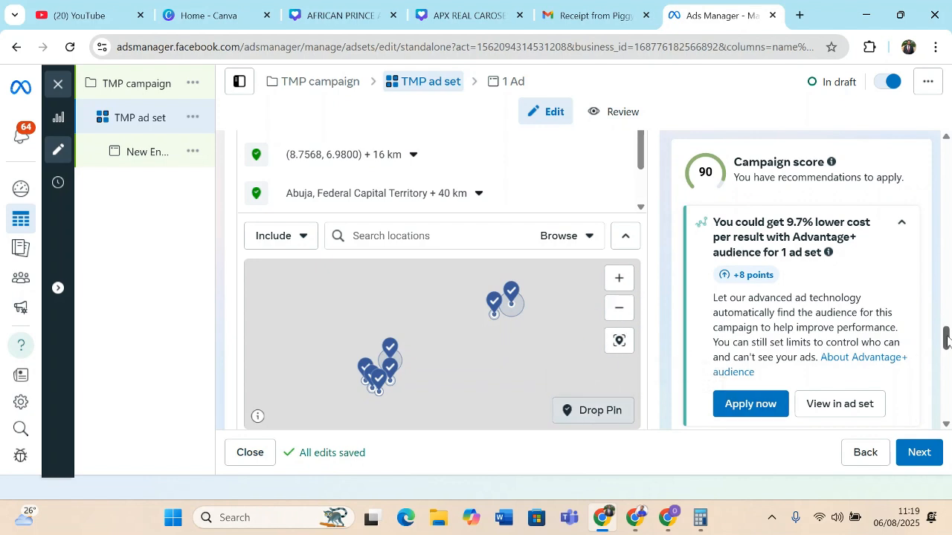
left_click_drag(947, 339, 947, 397)
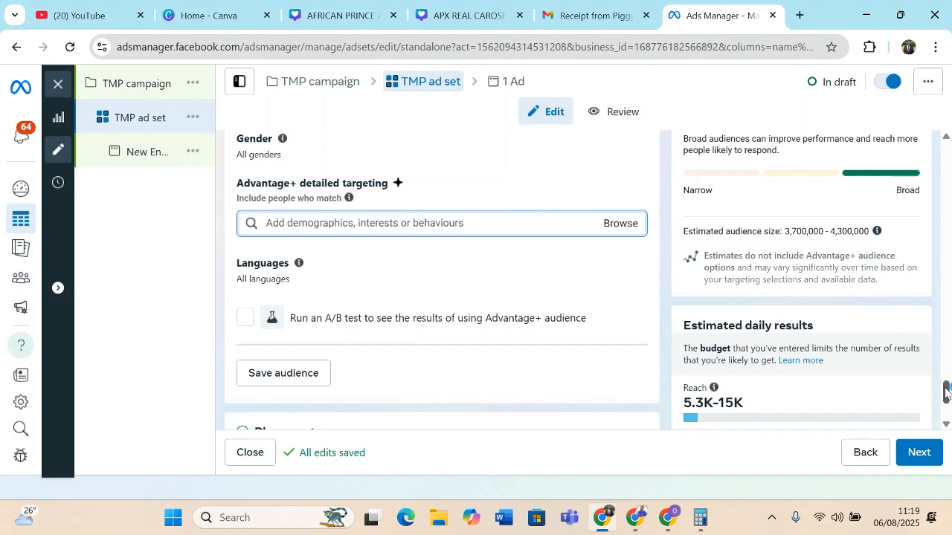
left_click_drag(946, 393, 949, 414)
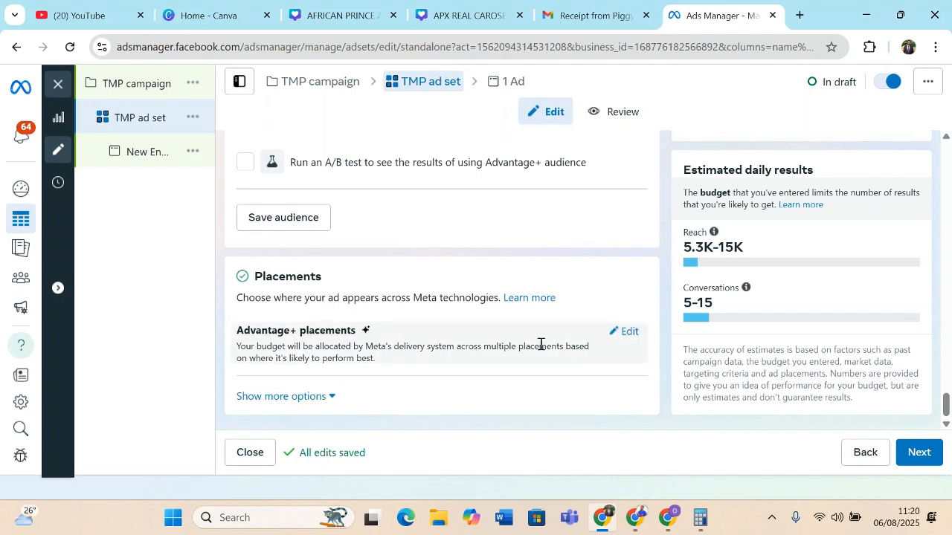
Step: Switch the ad set from Advantage+ to manual placements and review the selected platforms and feed placements
left_click(627, 335)
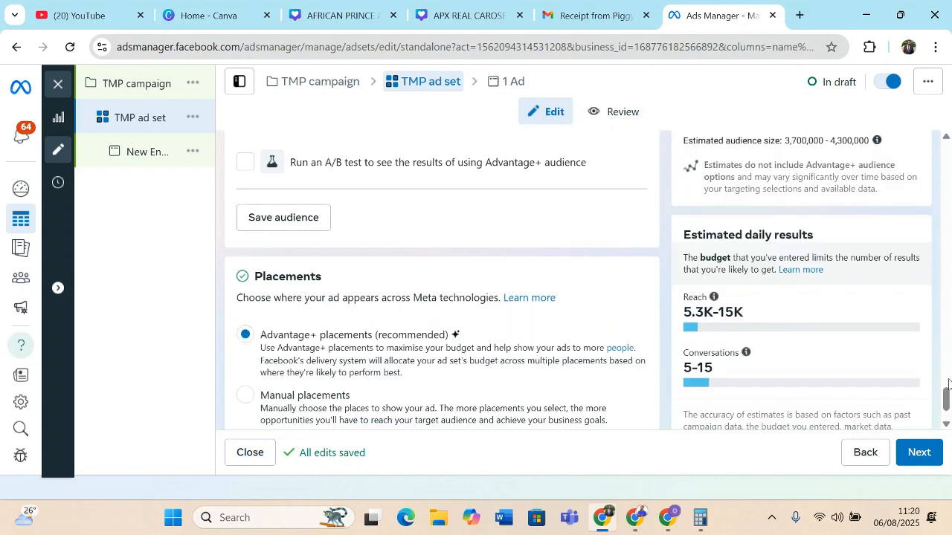
scroll(949, 387, "down", 1)
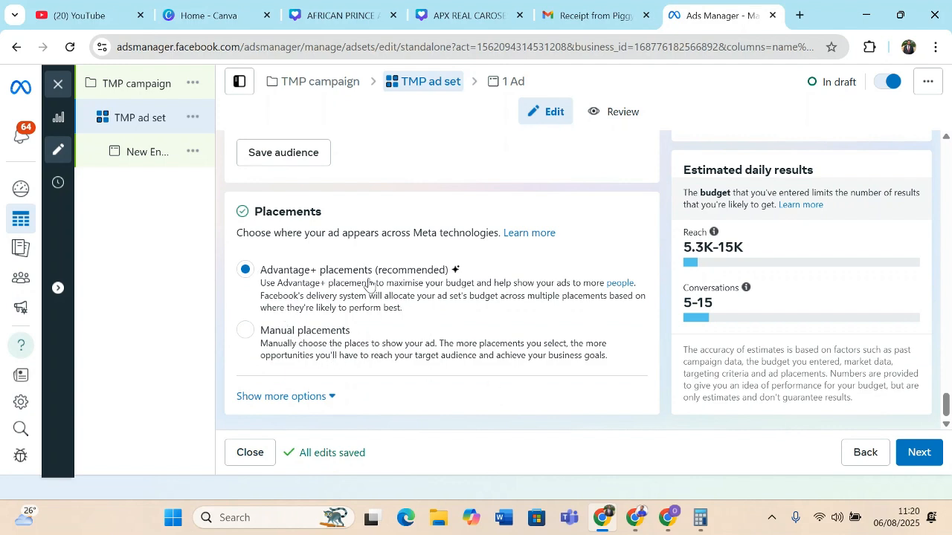
left_click(249, 332)
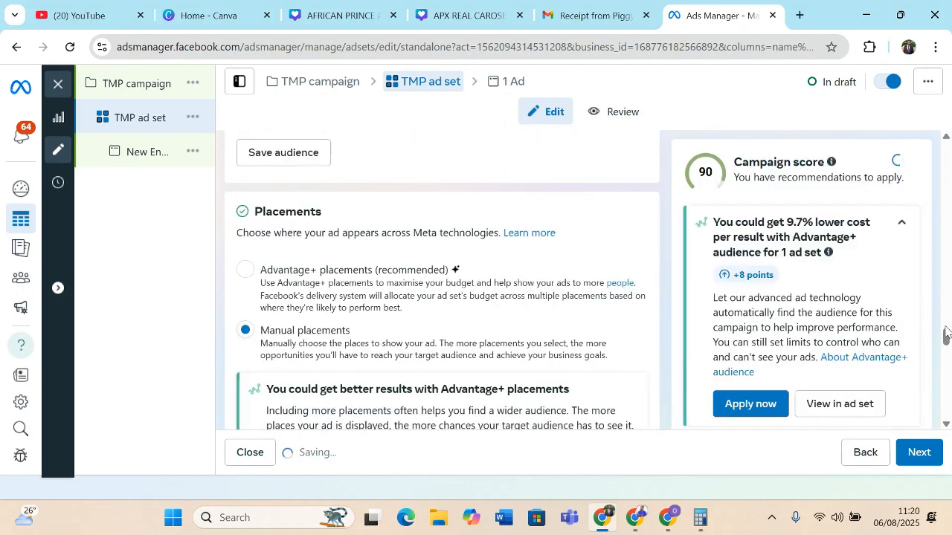
left_click_drag(947, 336, 947, 360)
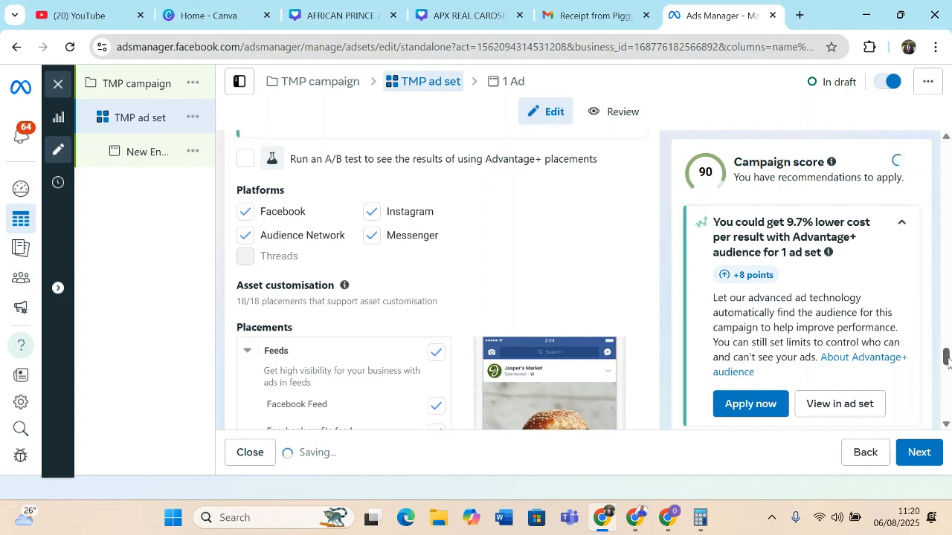
left_click_drag(949, 363, 948, 367)
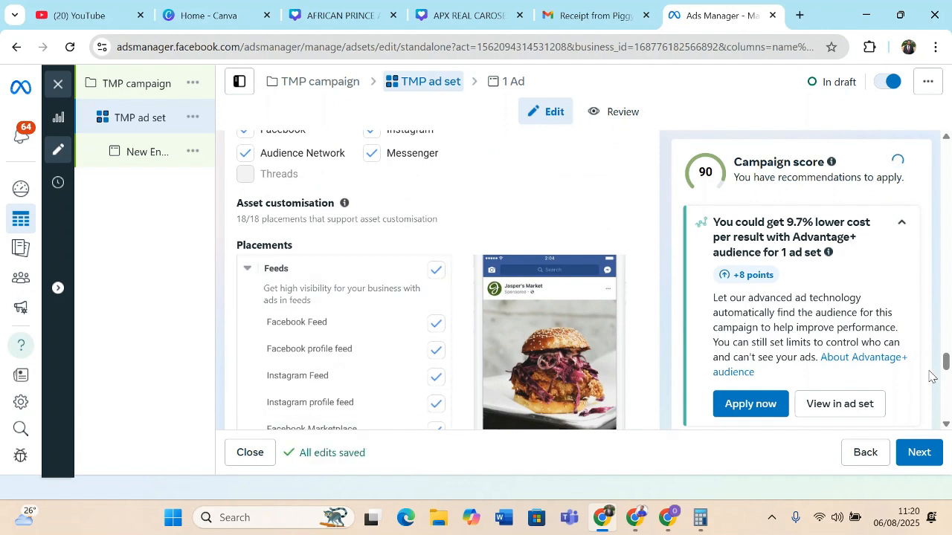
left_click_drag(947, 370, 947, 381)
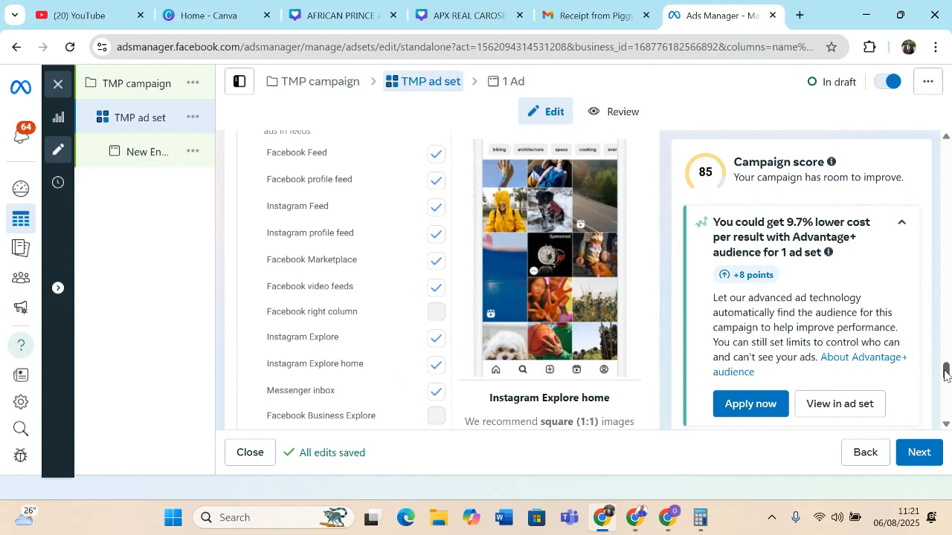
Step: Continue from the ad set to its ad and rename the ad as TMP ad
left_click_drag(946, 373, 915, 292)
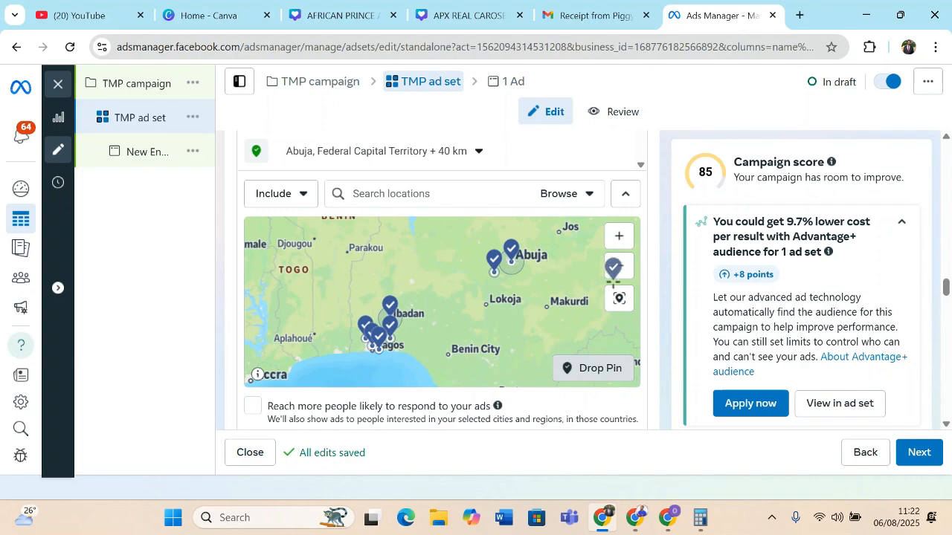
scroll(949, 307, "down", 6)
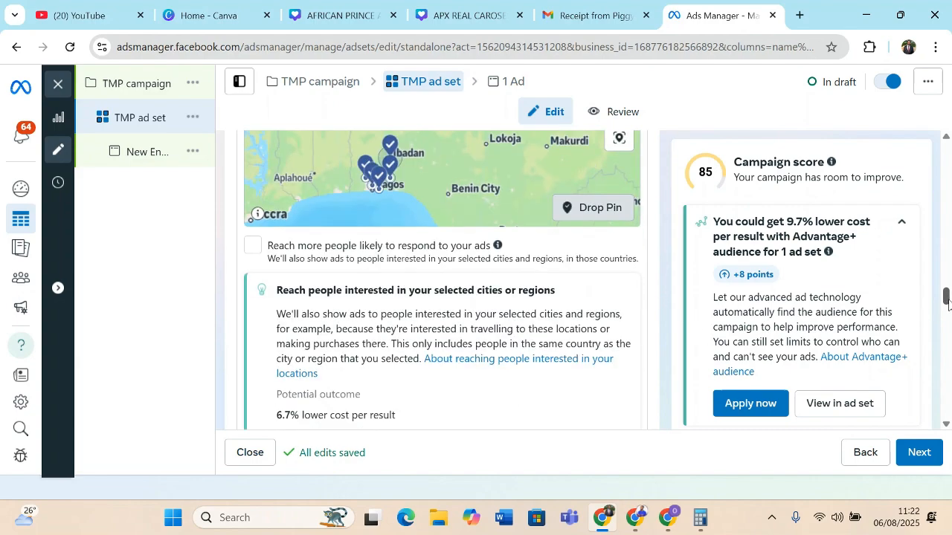
left_click_drag(949, 306, 950, 413)
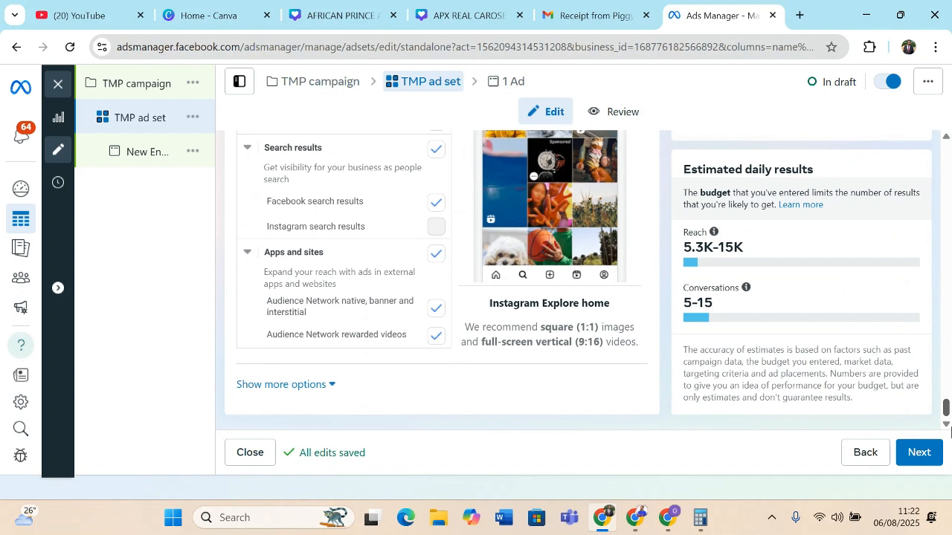
left_click(920, 453)
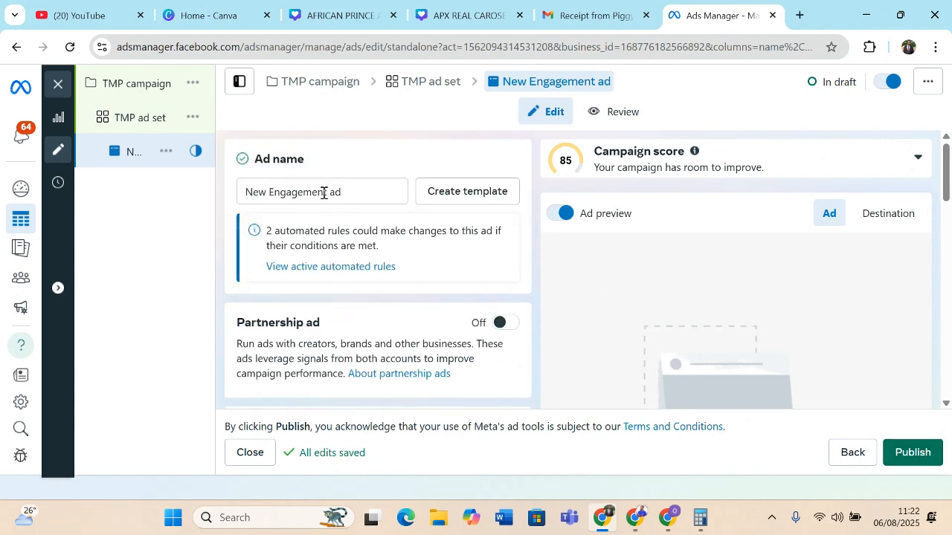
left_click_drag(325, 193, 238, 199)
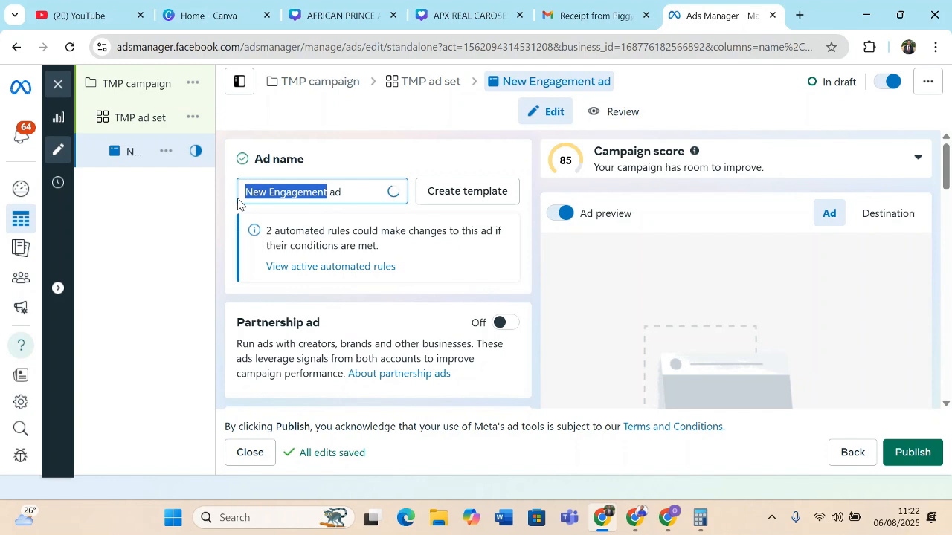
type("t")
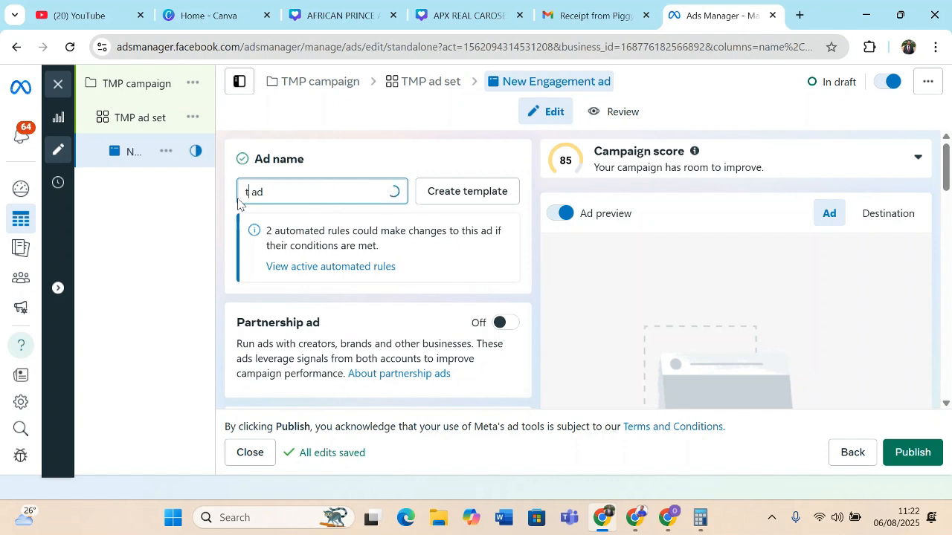
key("BackSpace")
type("TMP")
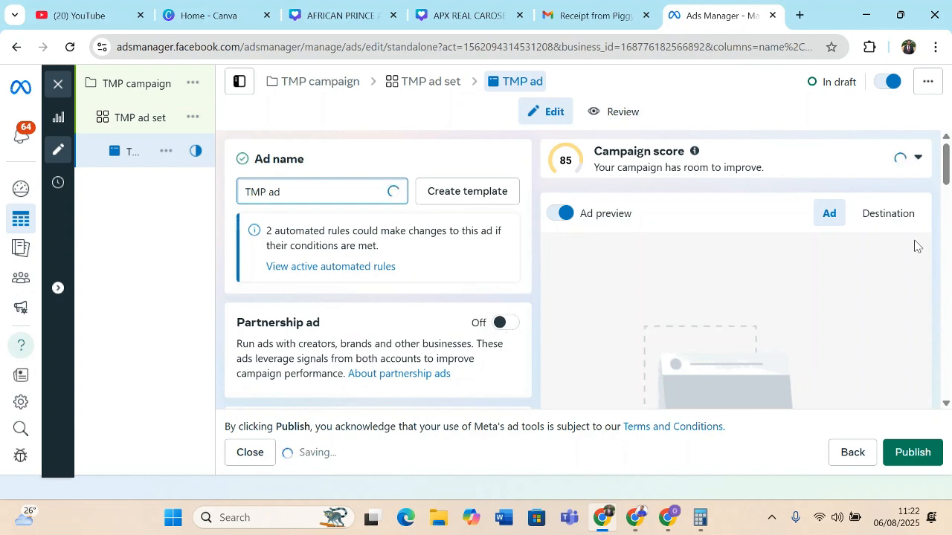
Step: Examine the ad's Facebook Page and Instagram account identity and the available ad setup options
left_click_drag(948, 180, 949, 184)
scroll(559, 273, "down", 2)
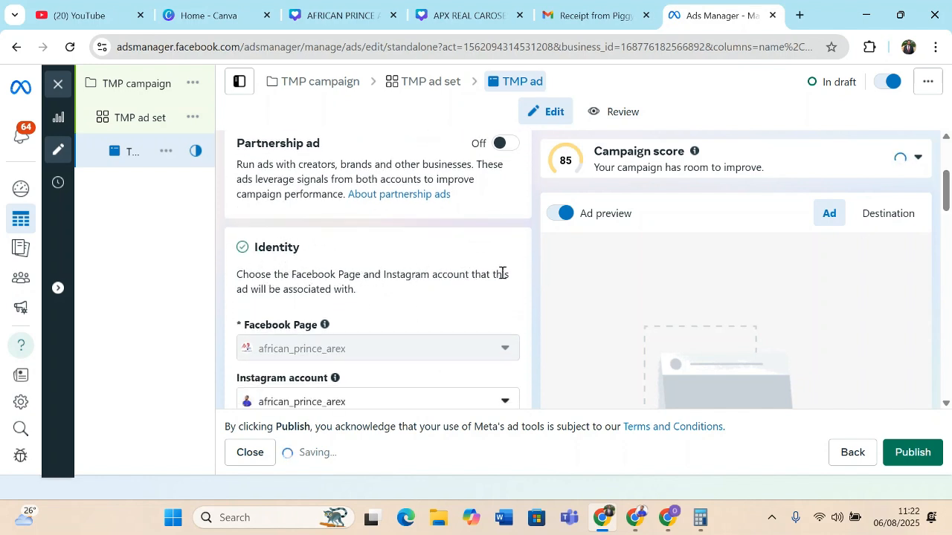
mouse_move(353, 339)
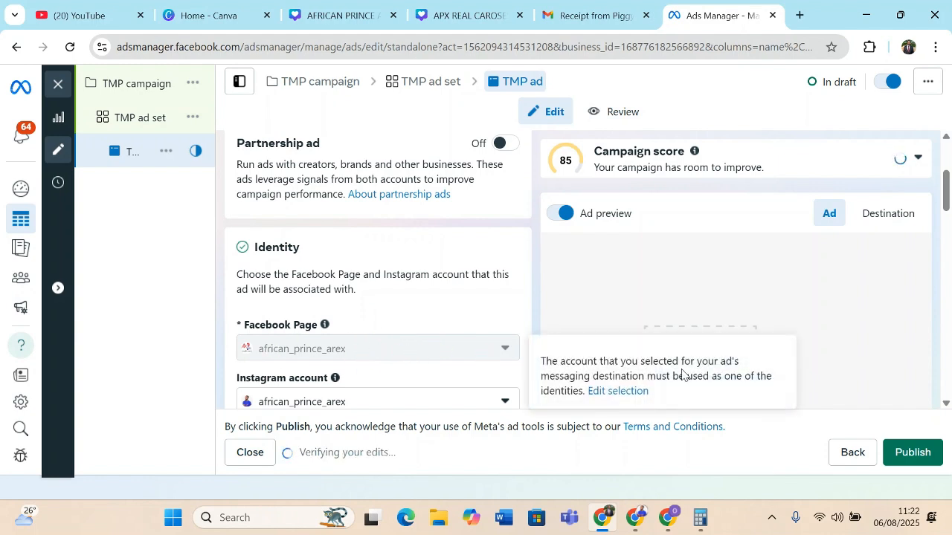
left_click_drag(949, 209, 949, 228)
mouse_move(395, 185)
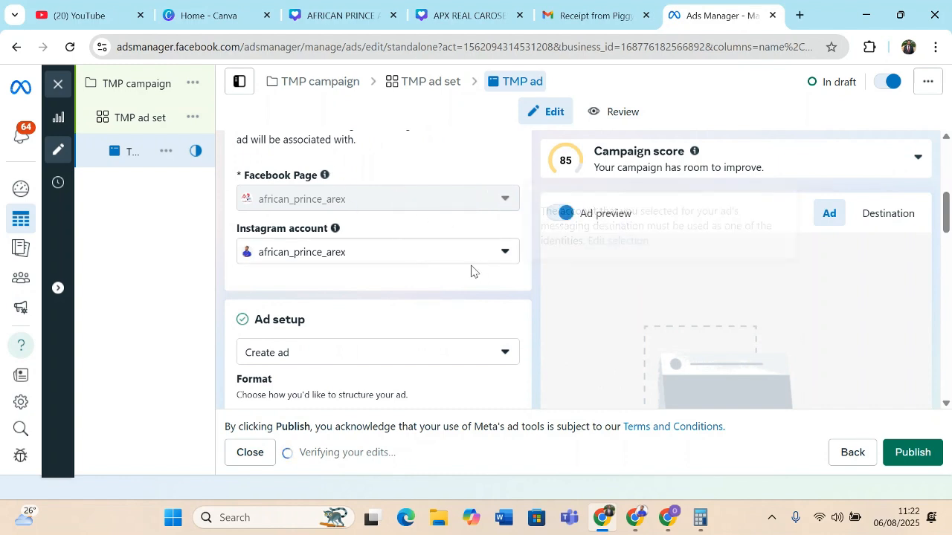
left_click(506, 257)
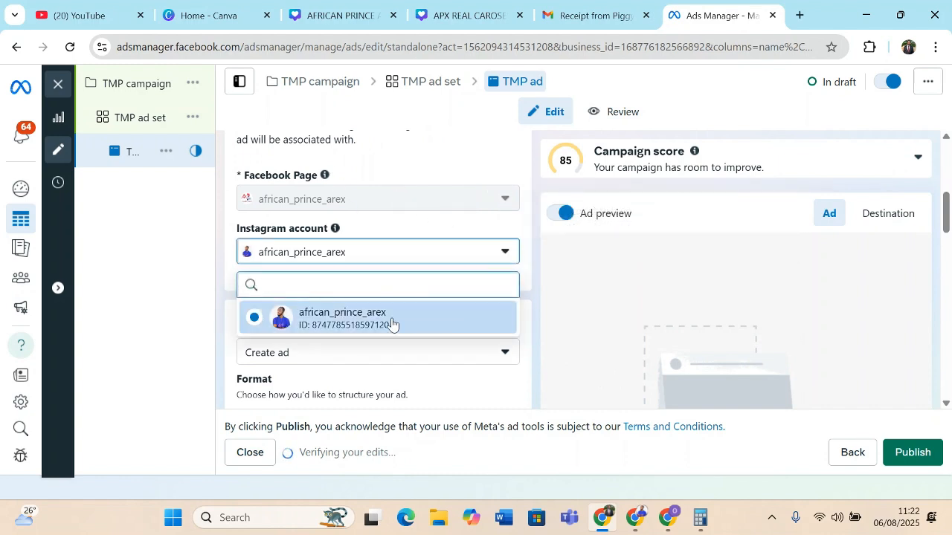
left_click(447, 157)
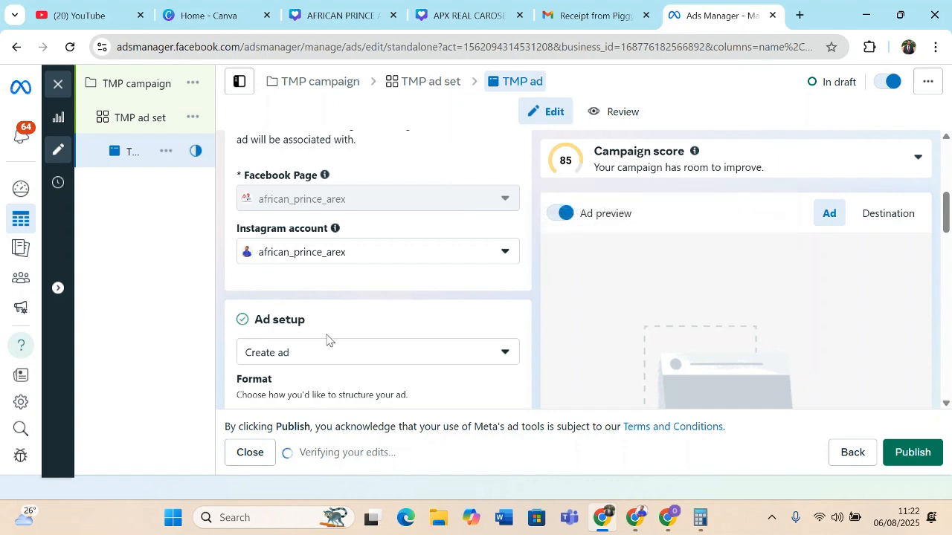
left_click(500, 356)
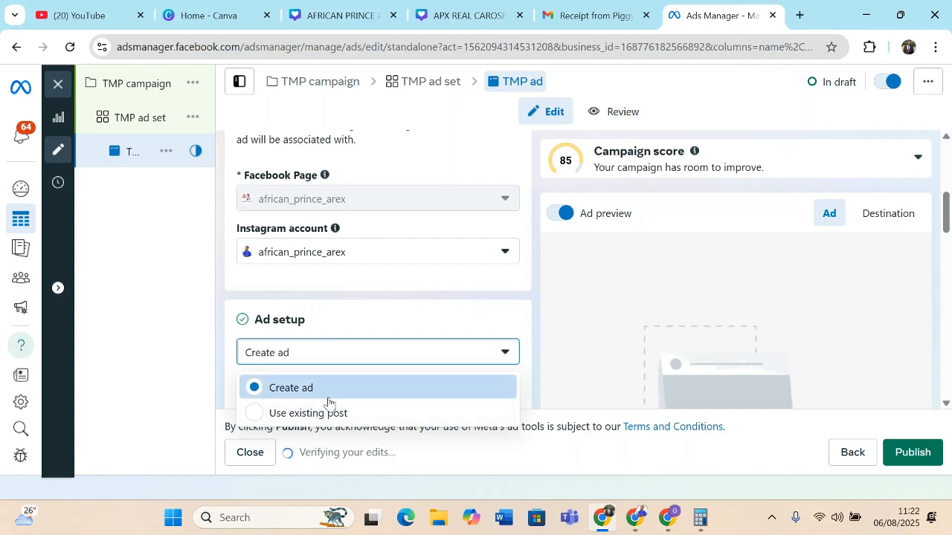
left_click(464, 291)
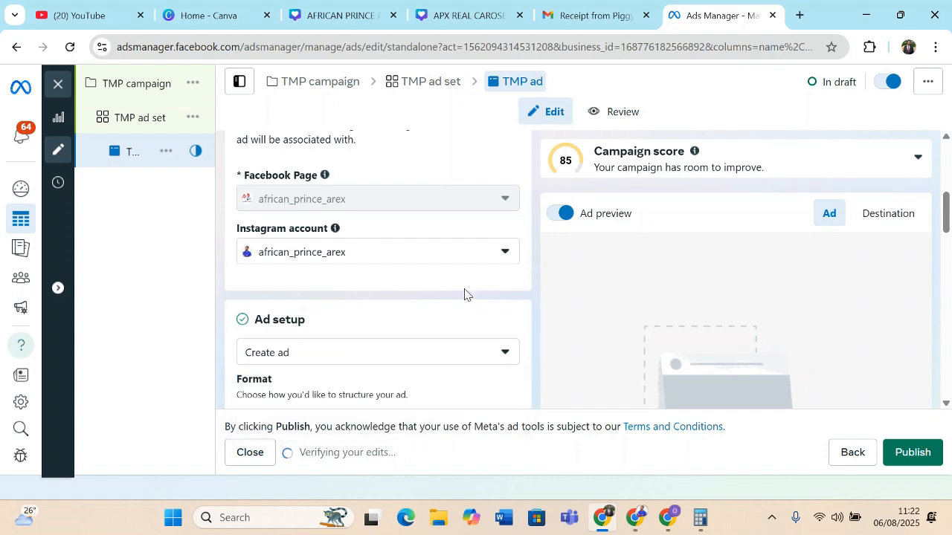
Step: Start setting up the ad creative as a video ad
left_click_drag(947, 223, 947, 255)
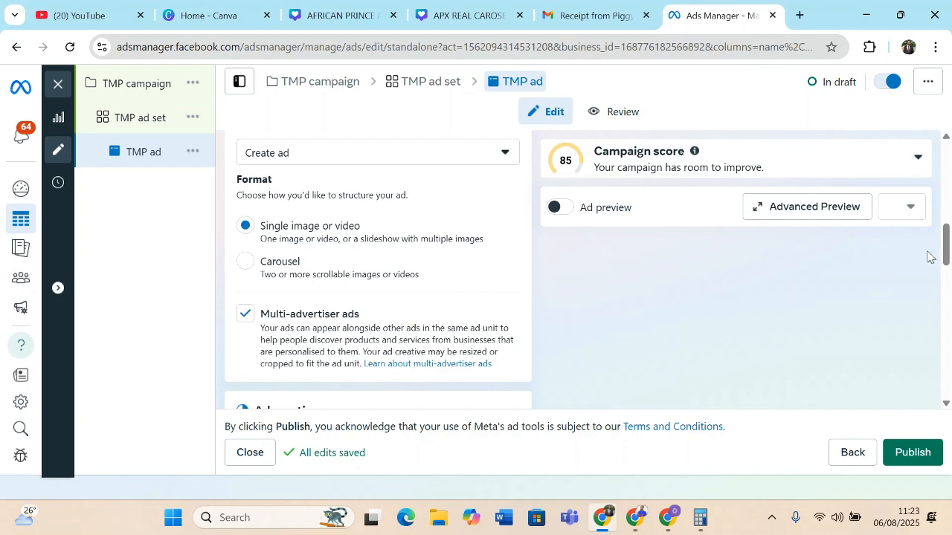
scroll(474, 361, "down", 2)
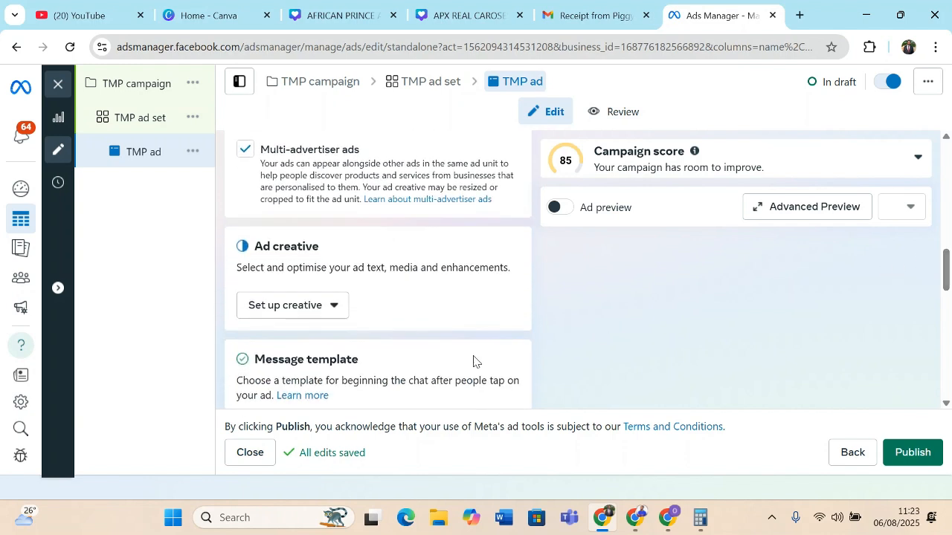
left_click(342, 310)
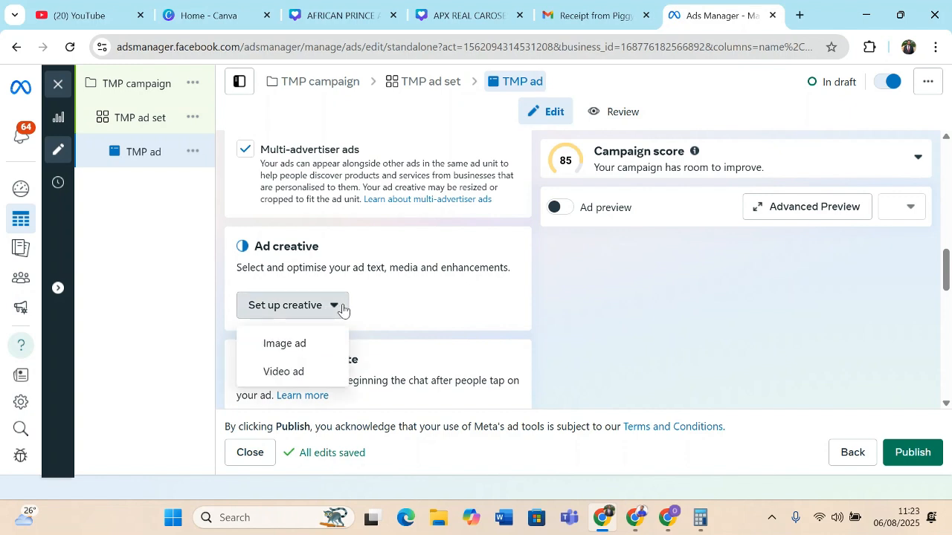
left_click(288, 377)
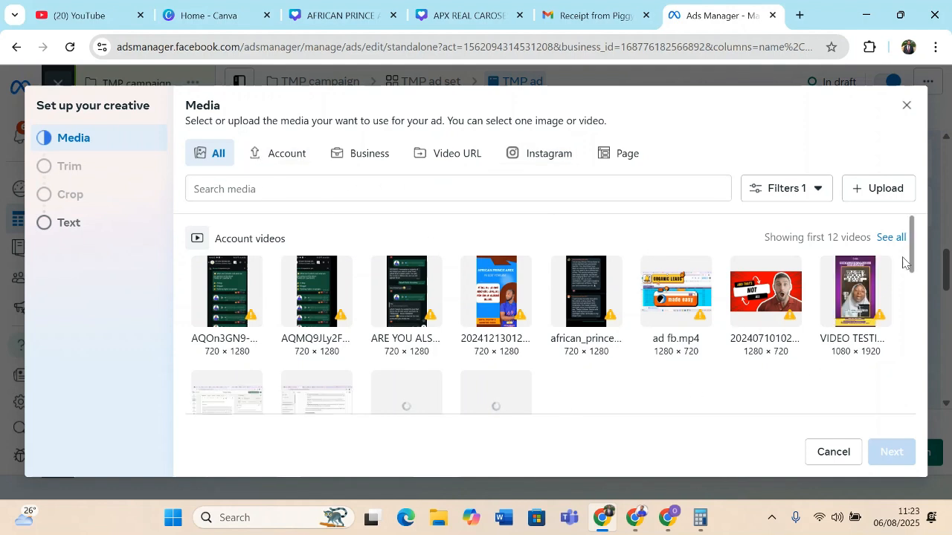
left_click(876, 191)
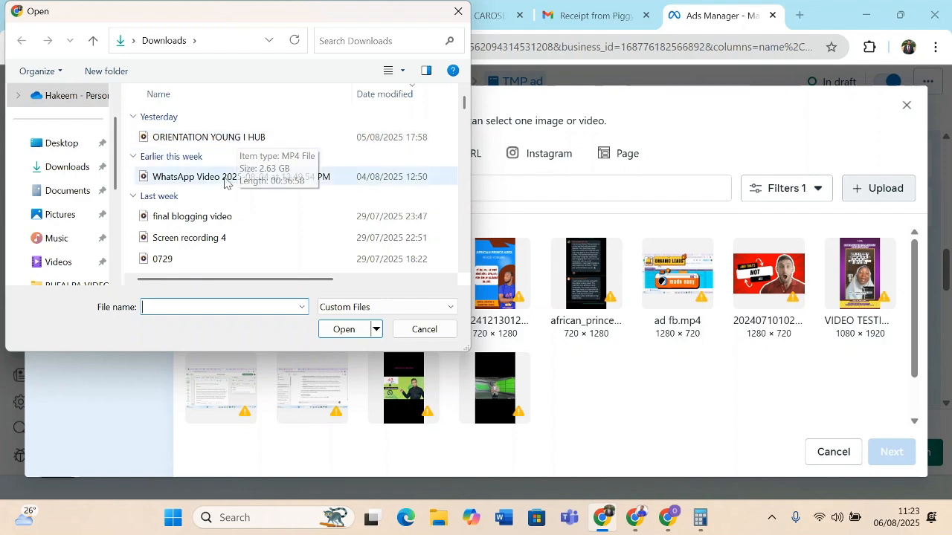
left_click(242, 142)
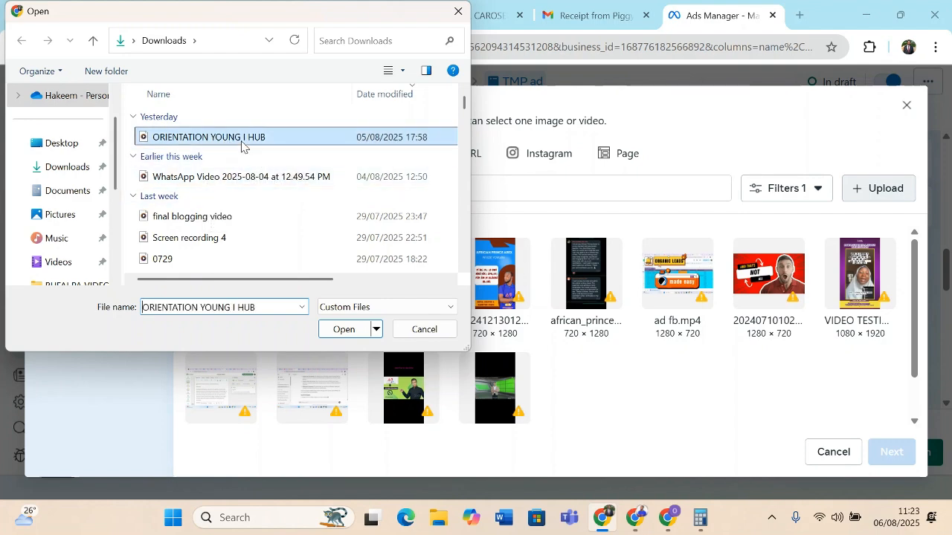
left_click(342, 330)
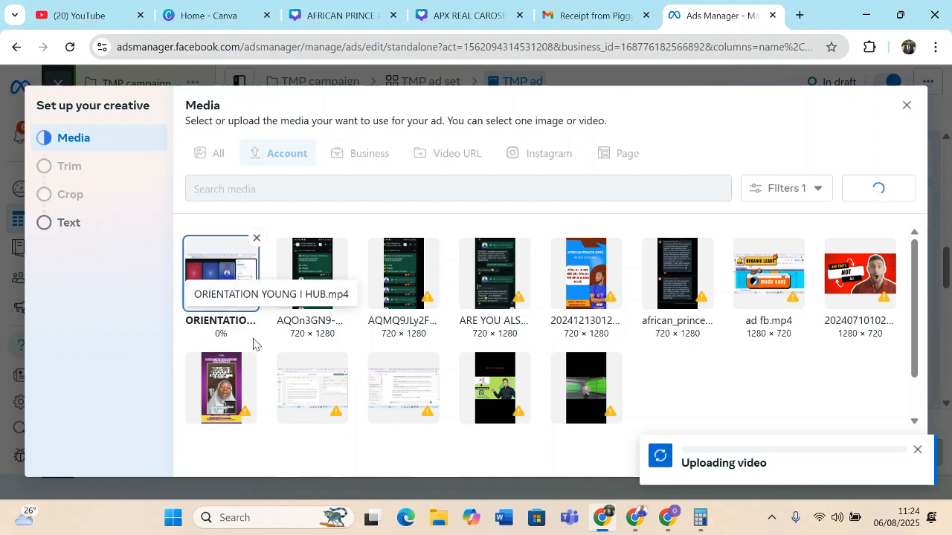
left_click(257, 240)
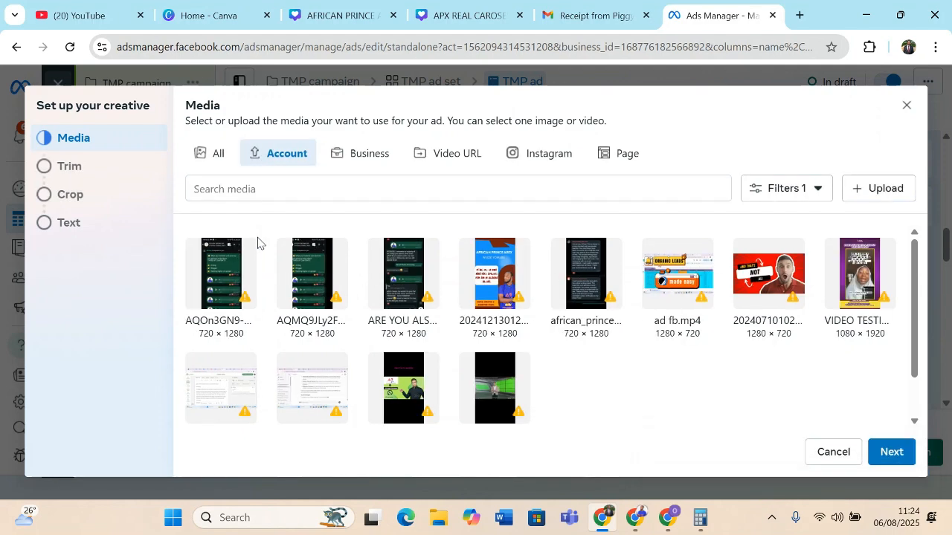
left_click(223, 276)
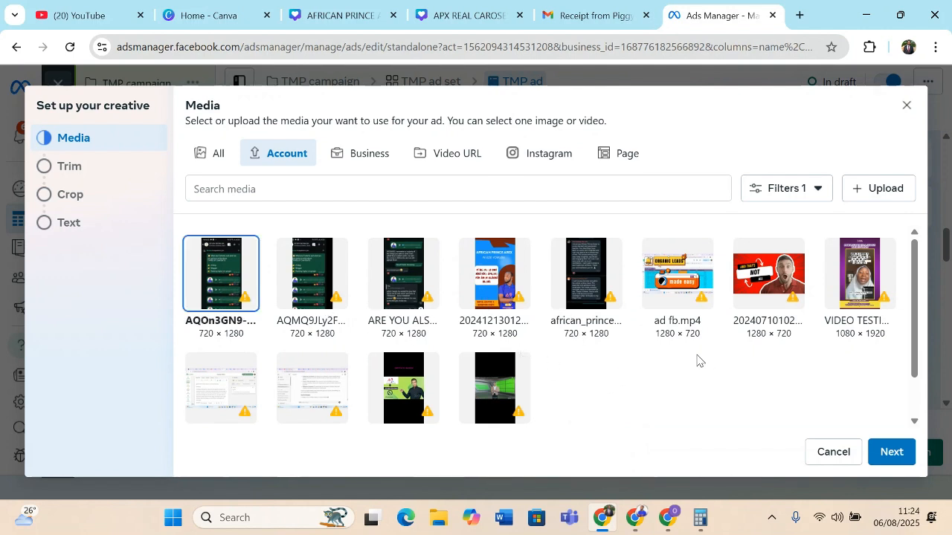
Step: Choose the first Instagram video as the ad media and continue to the creative's text settings
left_click(540, 155)
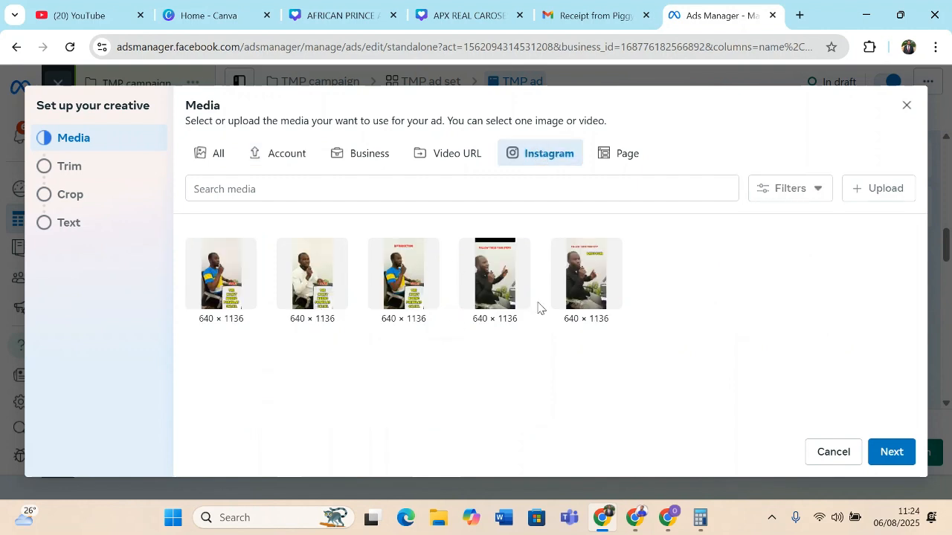
left_click(618, 154)
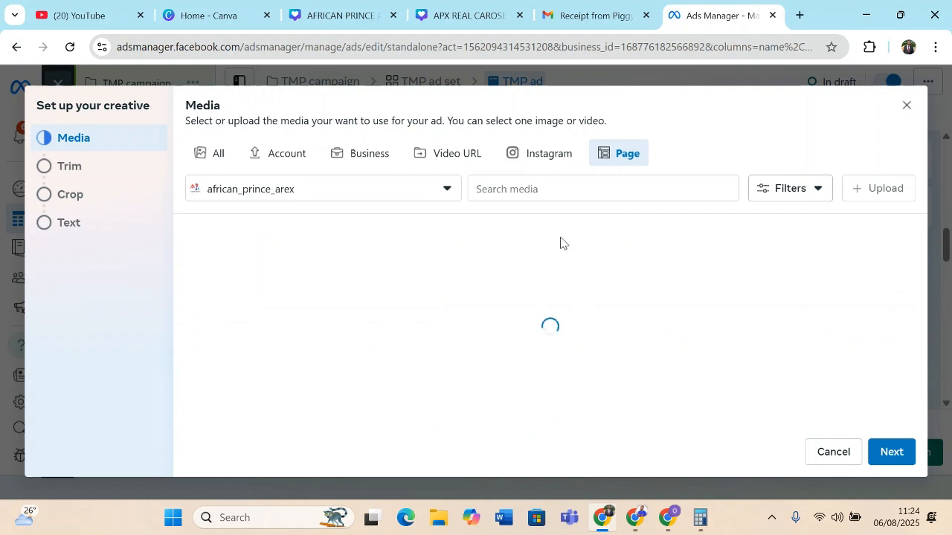
left_click(533, 153)
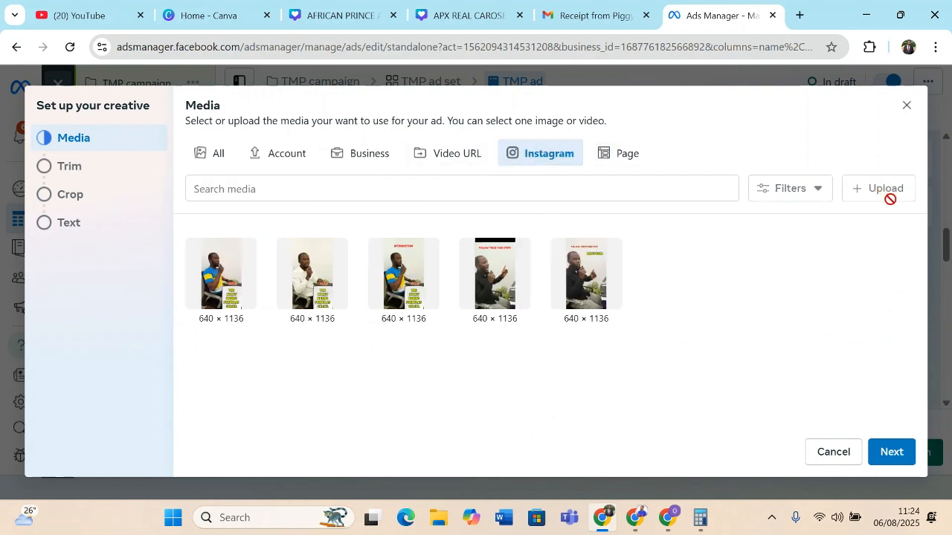
left_click(227, 292)
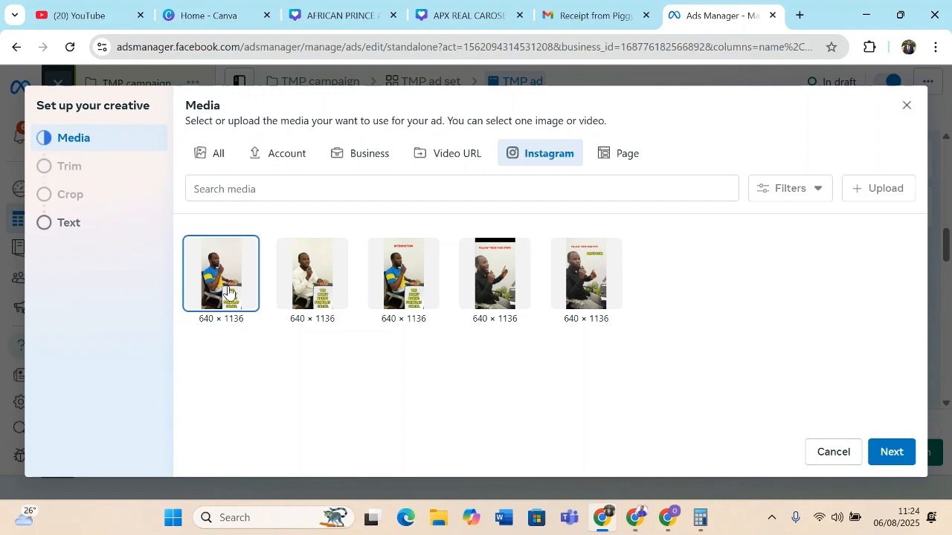
left_click(894, 452)
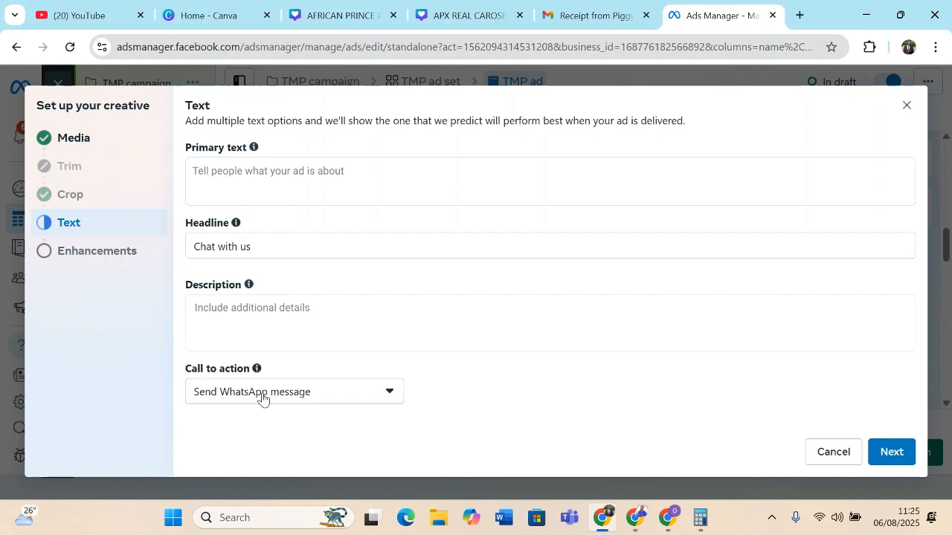
Step: Examine the available call-to-action choices for the ad, keeping Send WhatsApp message selected
left_click(389, 395)
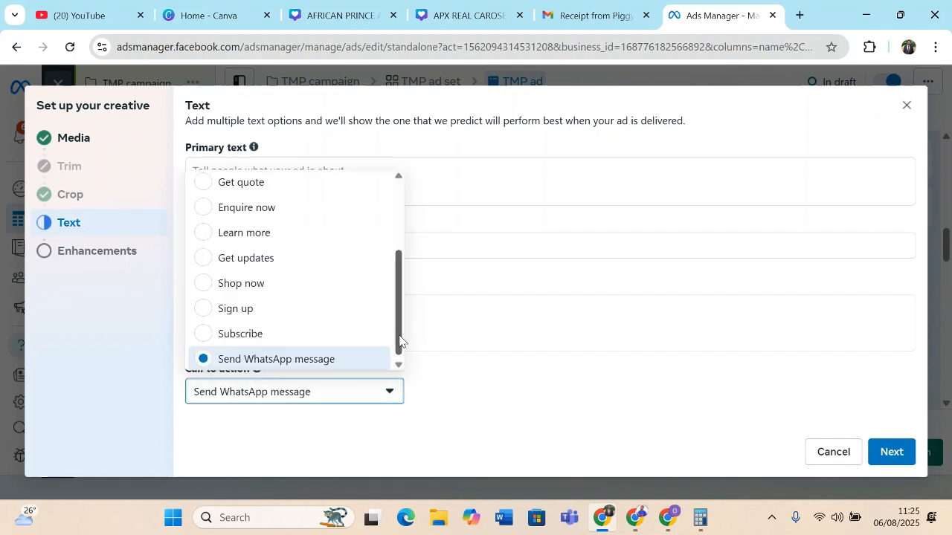
left_click_drag(399, 339, 389, 372)
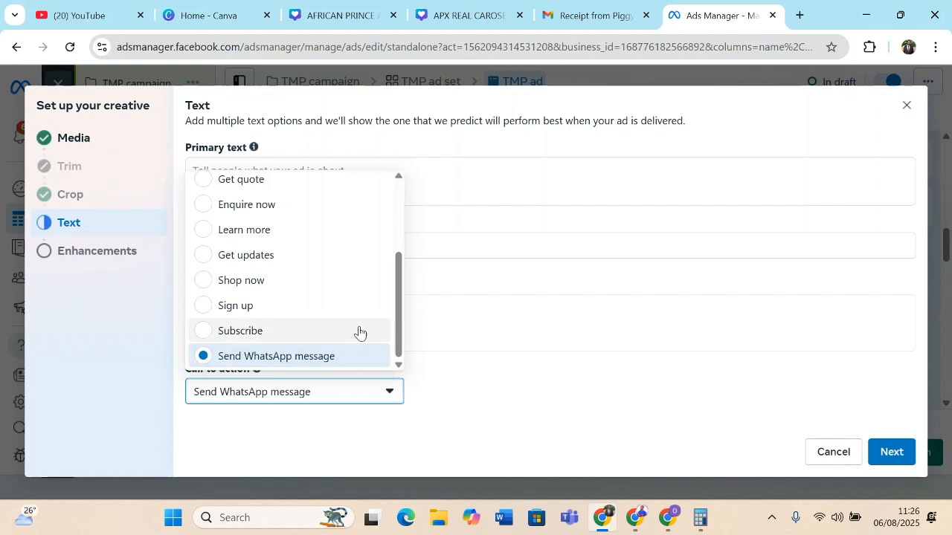
left_click(241, 358)
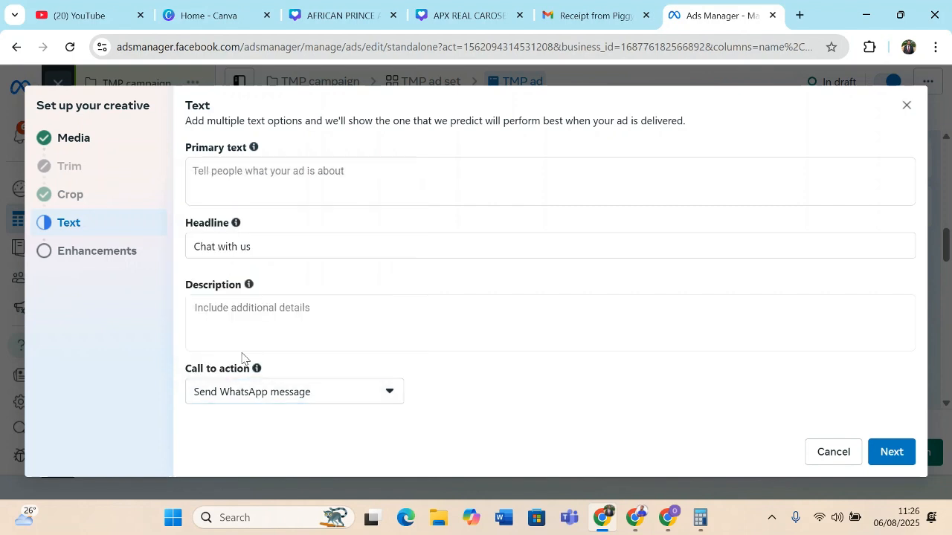
left_click(379, 394)
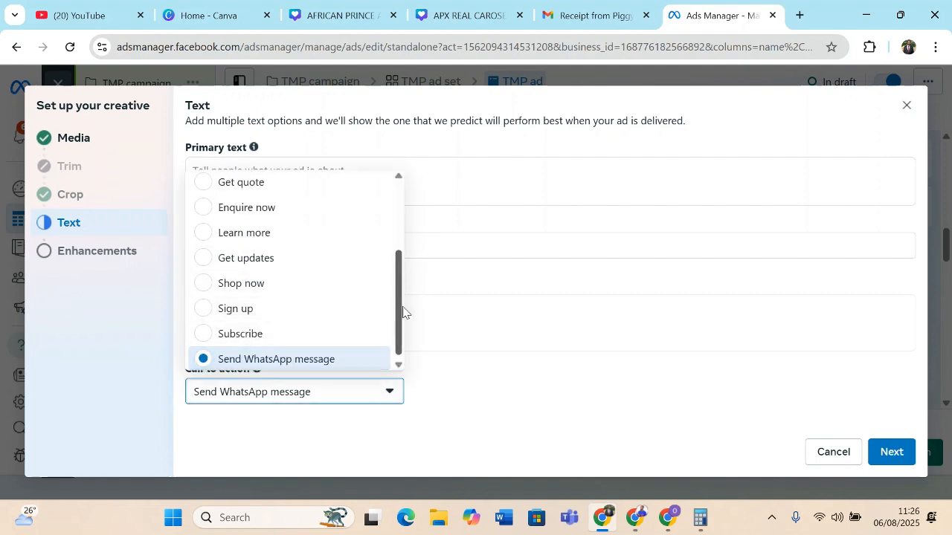
left_click_drag(399, 315, 384, 234)
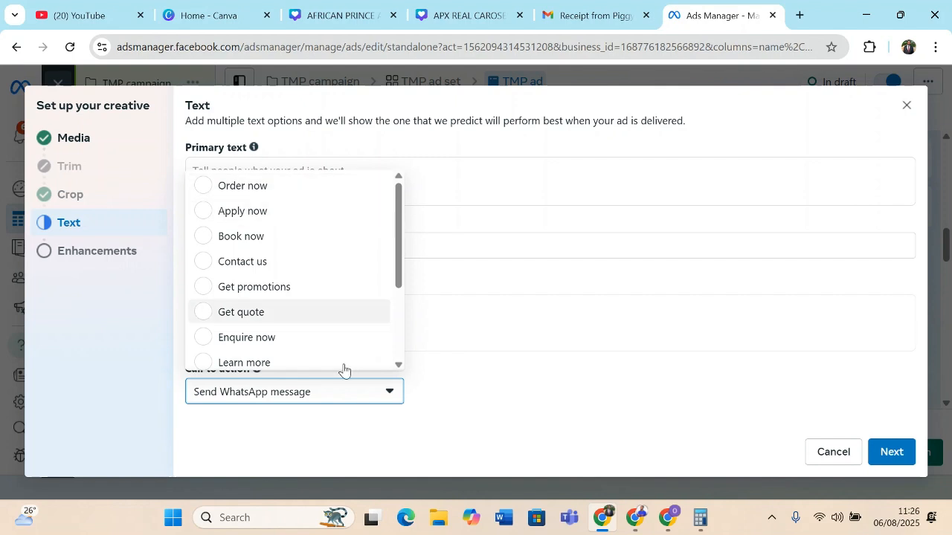
left_click_drag(405, 244, 389, 333)
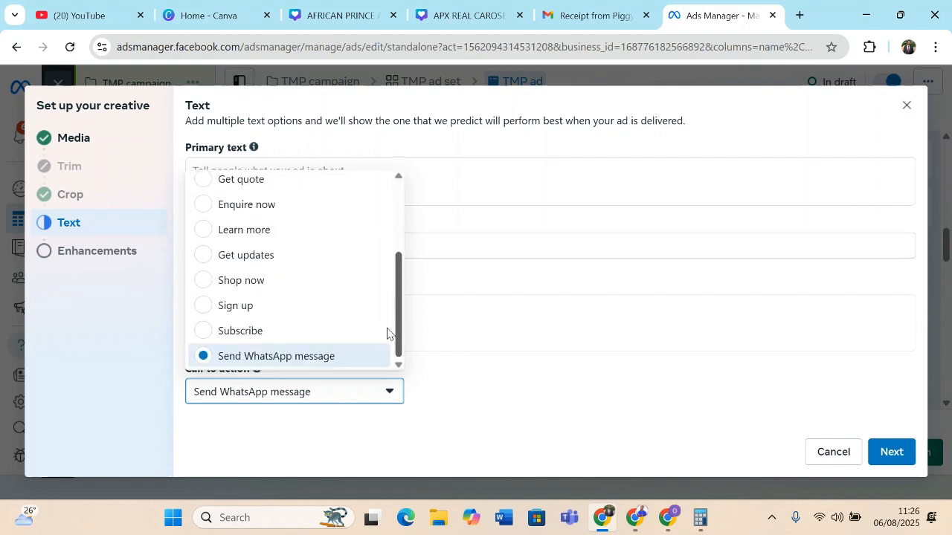
left_click(476, 397)
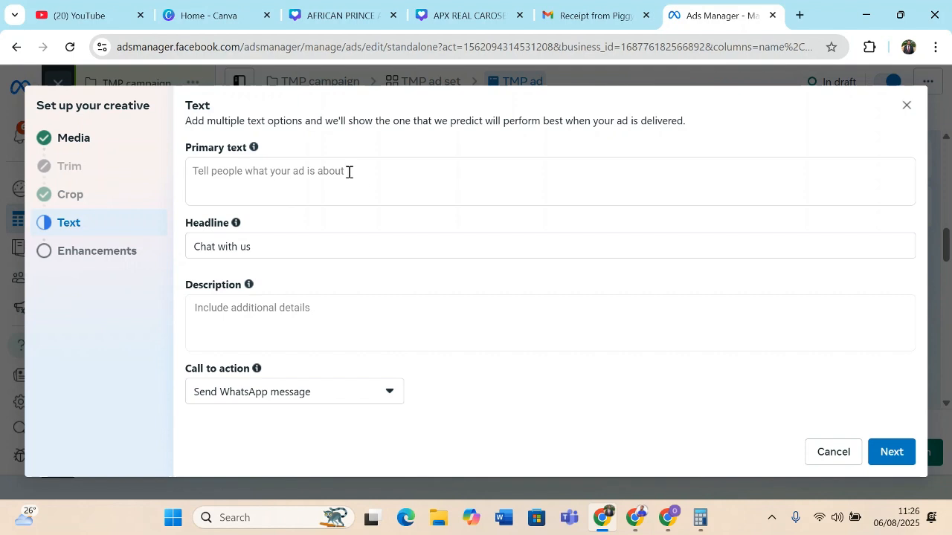
Step: Examine the creative's primary text, headline and description fields and their options for adding text variations
left_click(248, 173)
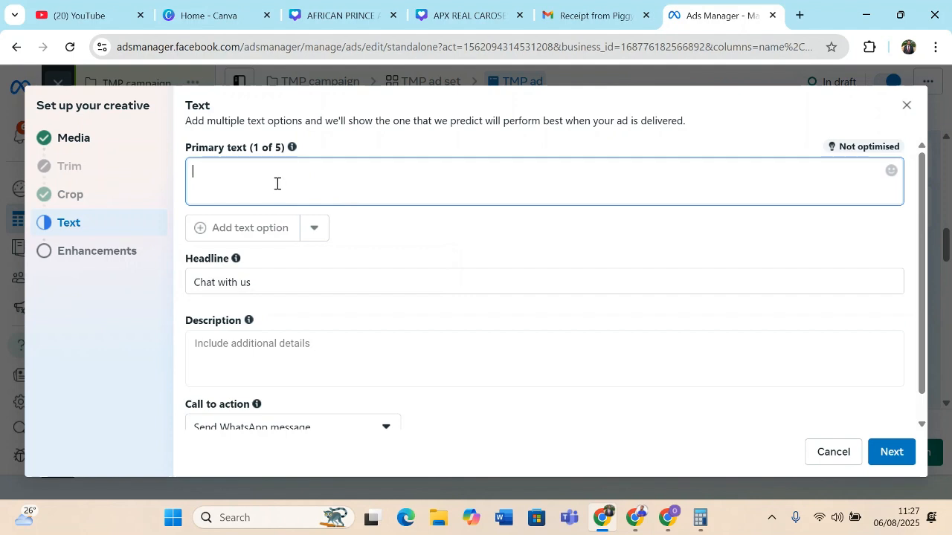
left_click(247, 282)
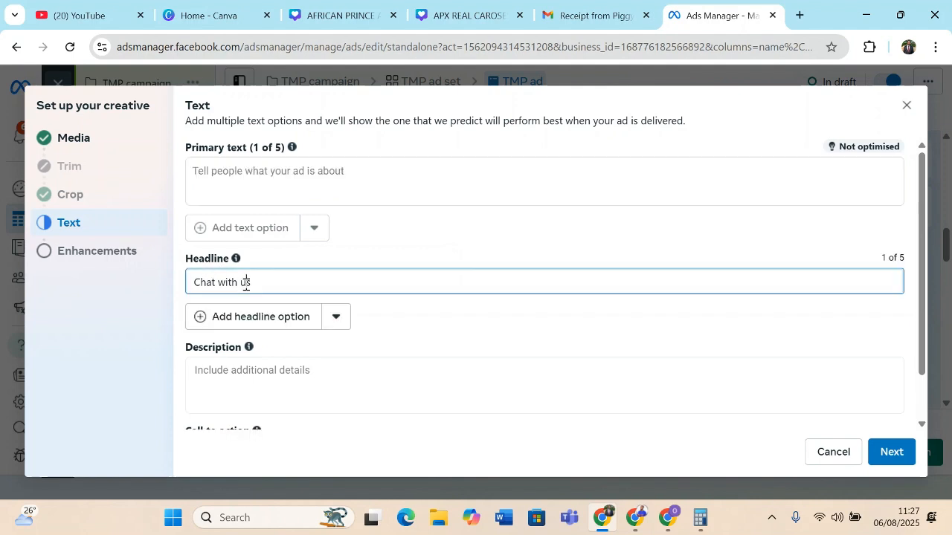
left_click(334, 317)
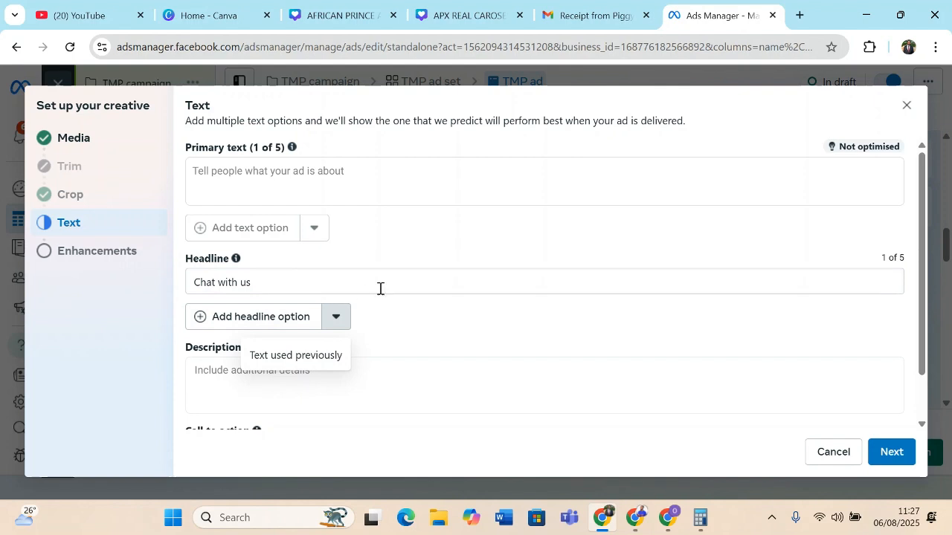
left_click(428, 306)
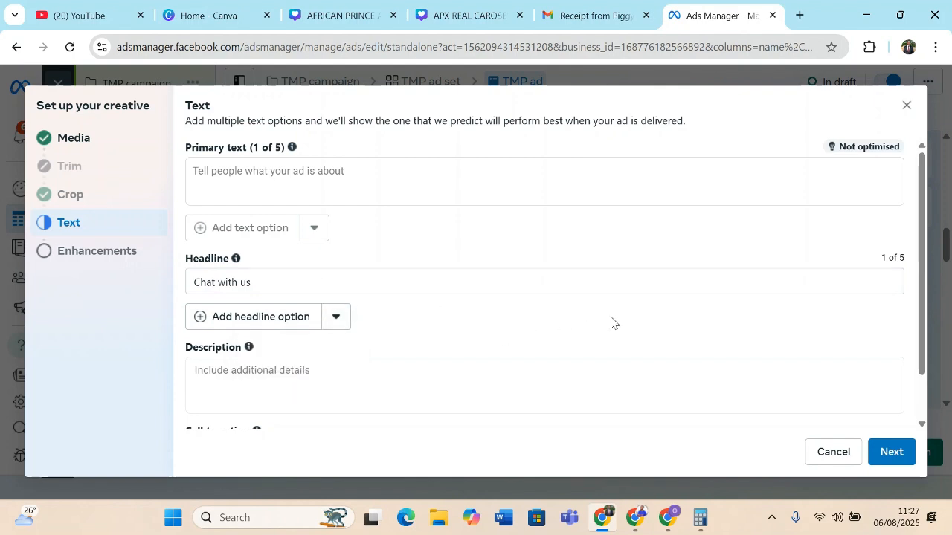
scroll(915, 282, "down", 1)
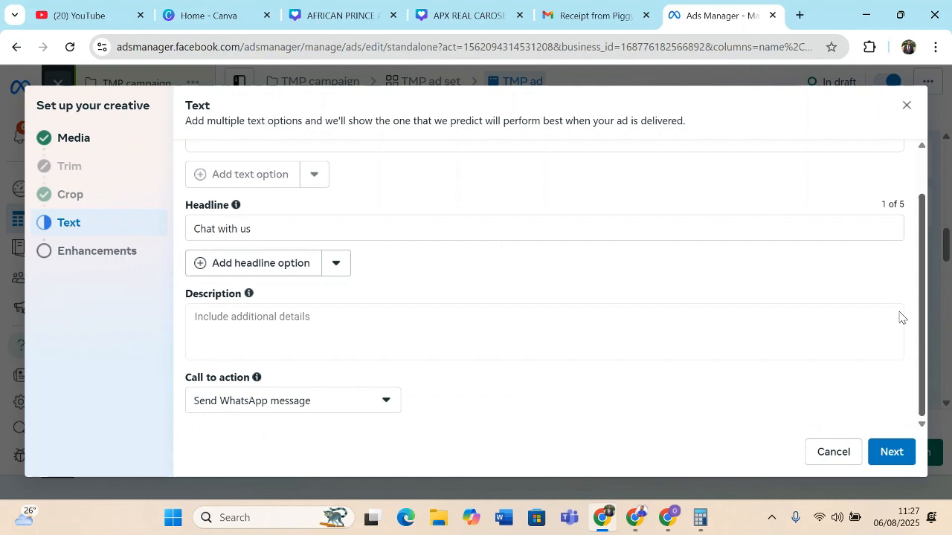
left_click(376, 330)
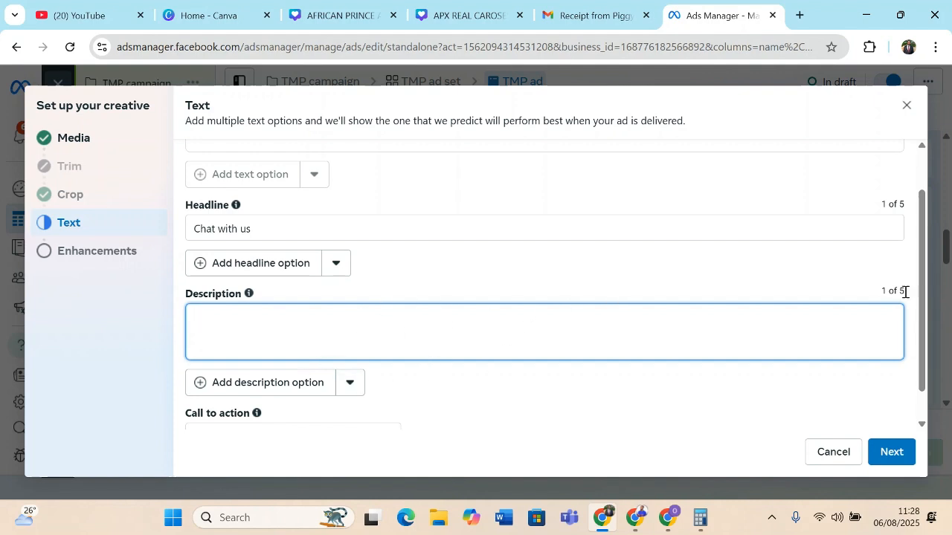
left_click_drag(929, 276, 830, 169)
scroll(435, 183, "down", 1)
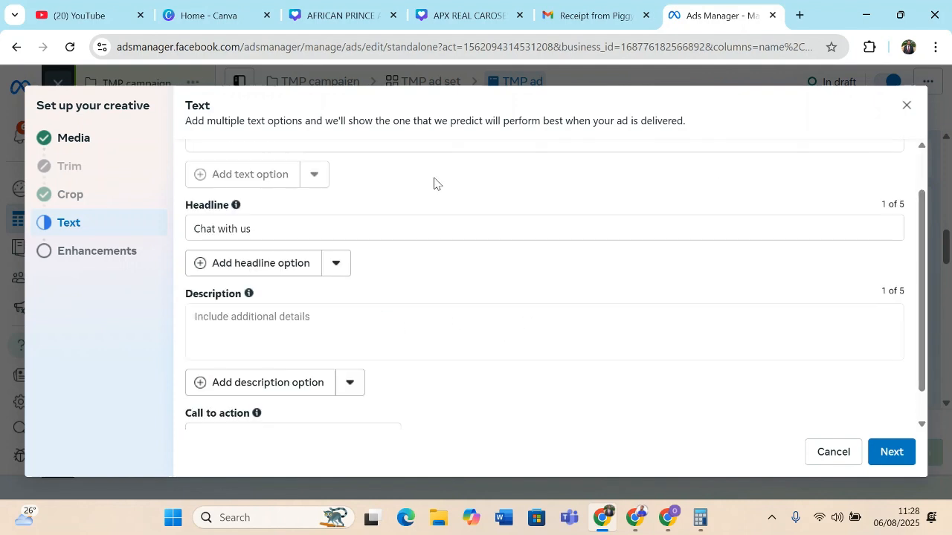
scroll(573, 209, "up", 1)
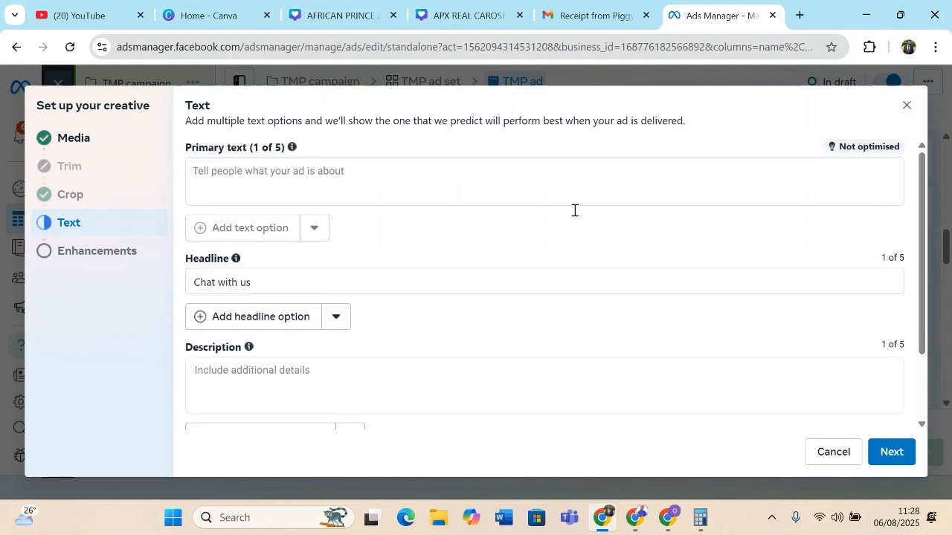
Step: Enter "this is a very good training" as the ad's primary text
left_click(429, 175)
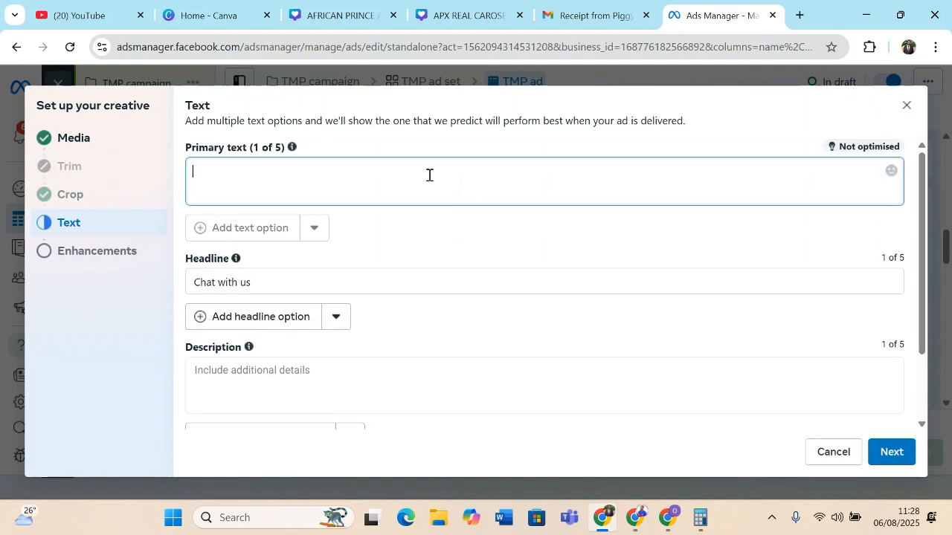
type("this is a ver")
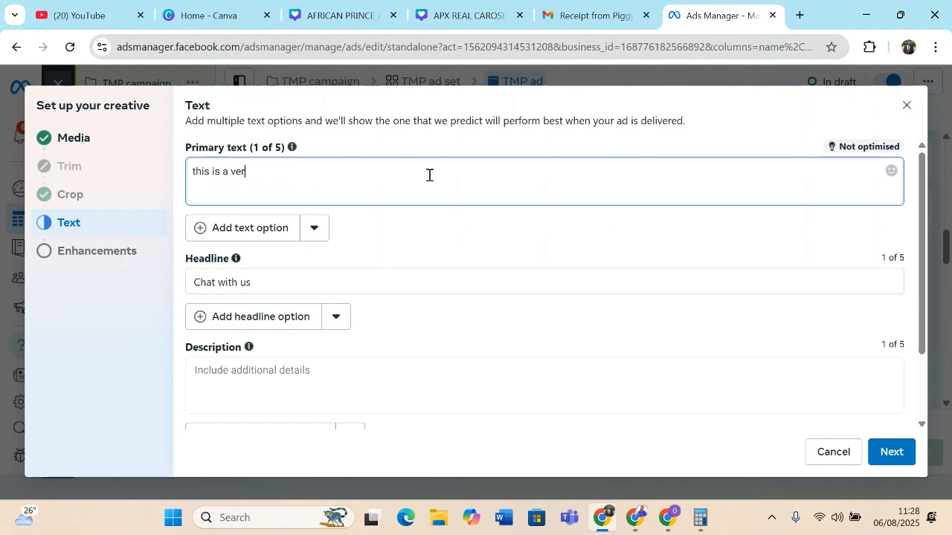
type("y good training")
Step: Copy the whole primary text into the ad's description
key("ctrl+a")
key("ctrl+c")
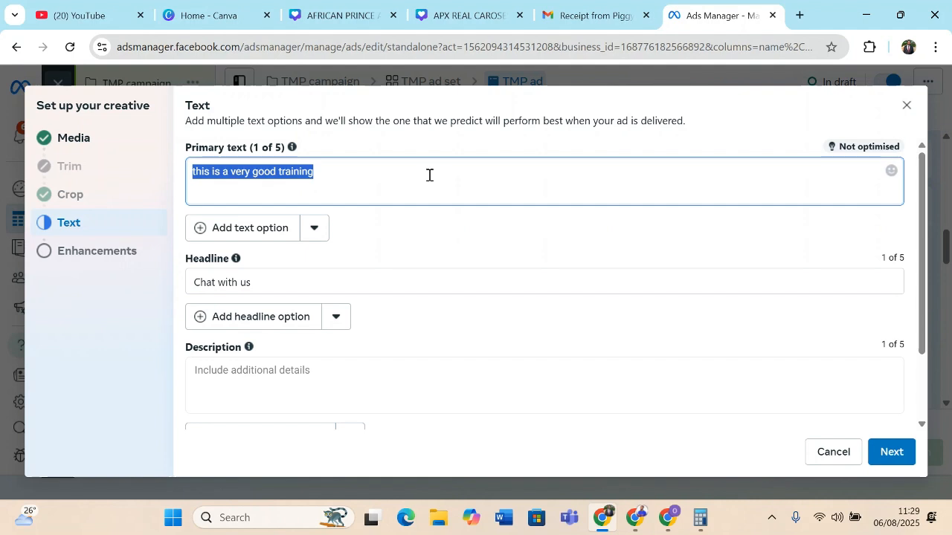
left_click(916, 274)
scroll(682, 298, "down", 1)
left_click(359, 332)
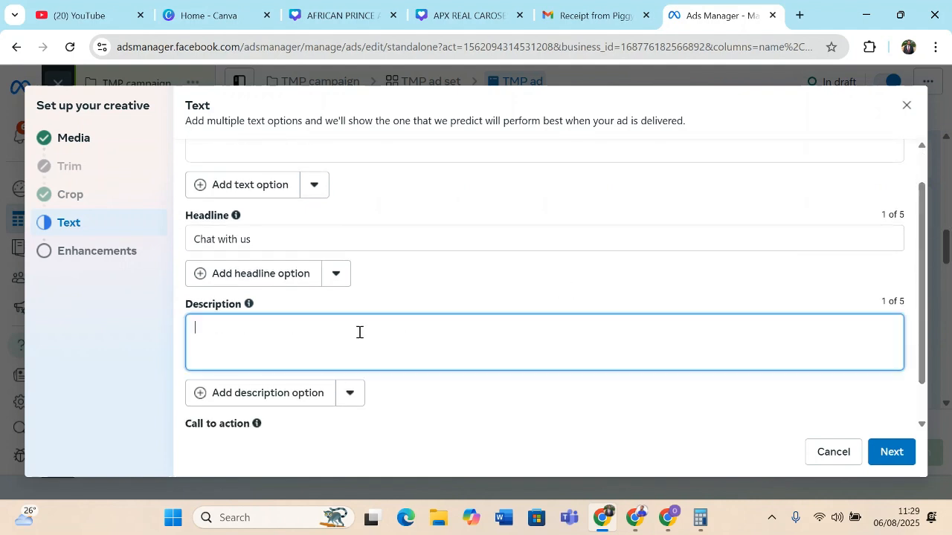
key("ctrl+v")
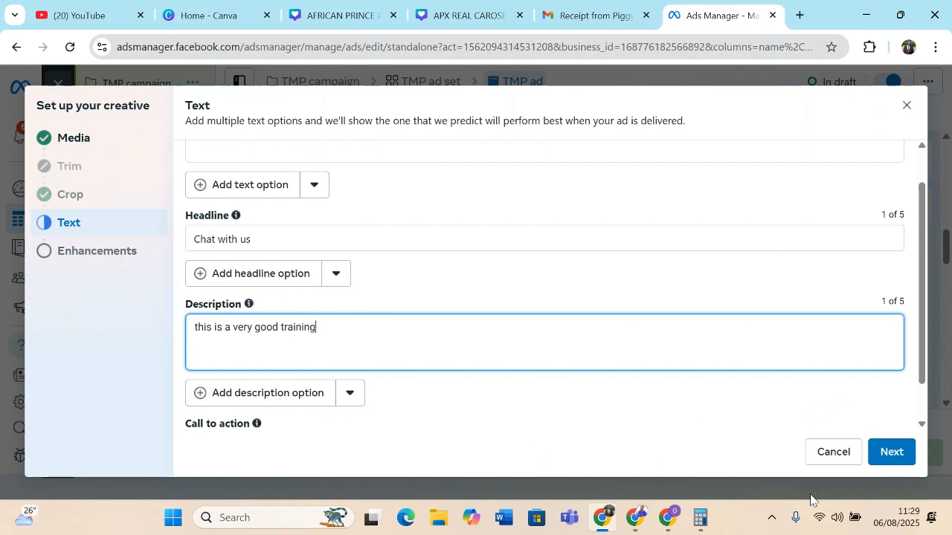
Step: Continue to the Advantage+ creative enhancements, review them with their default settings and finish the creative setup
left_click(893, 454)
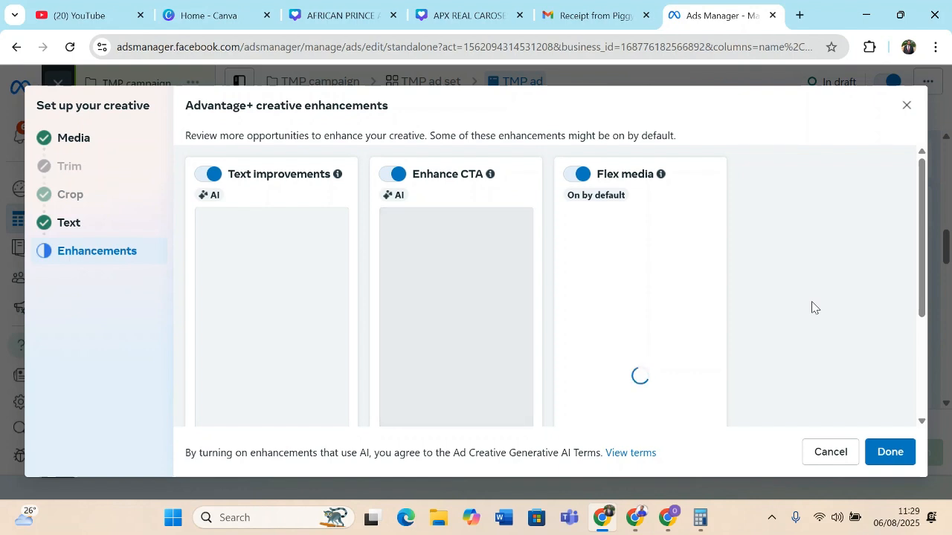
mouse_move(923, 232)
left_mouse_down()
mouse_move(922, 270)
mouse_move(922, 236)
left_mouse_up()
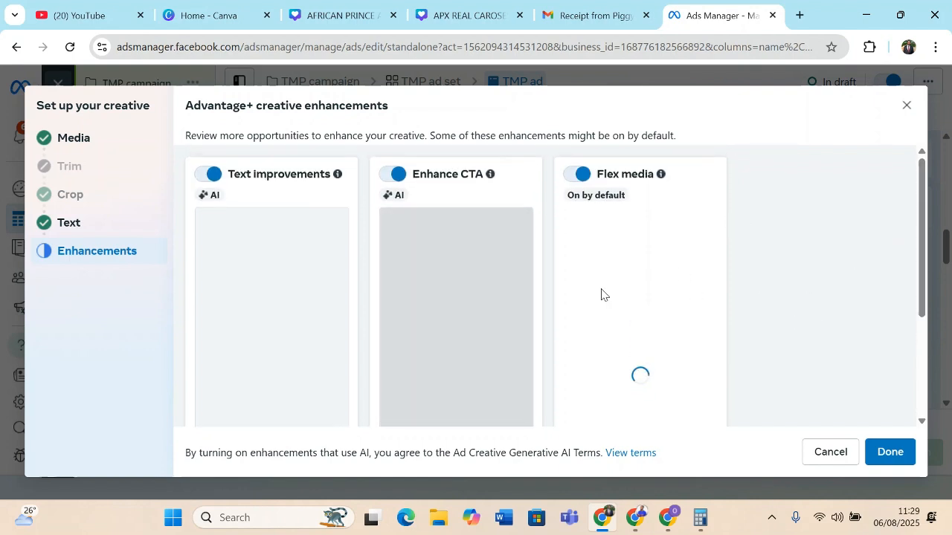
left_click_drag(922, 276, 914, 379)
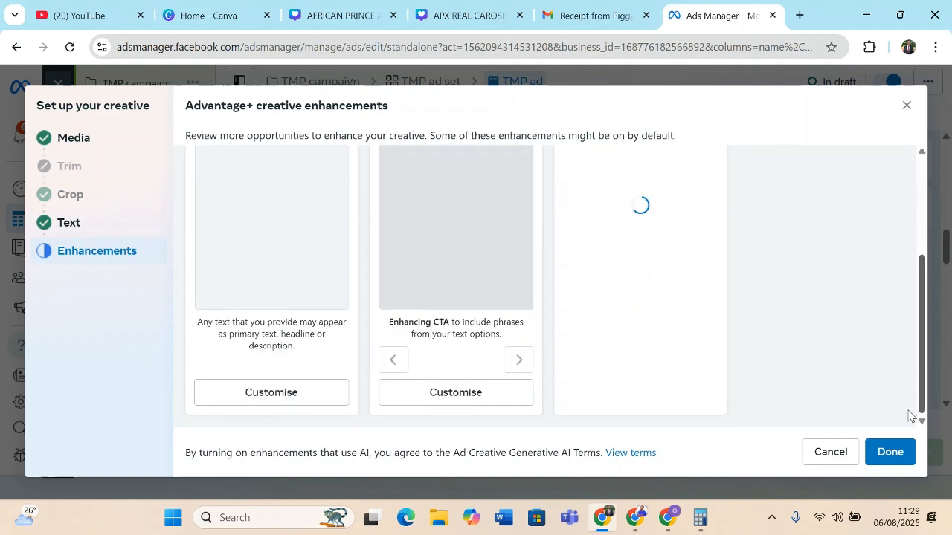
left_click_drag(909, 415, 901, 227)
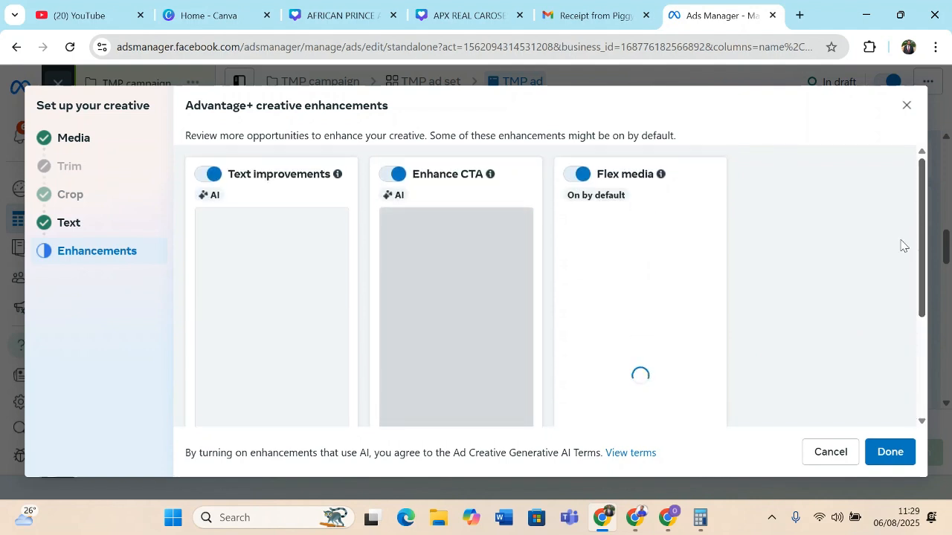
scroll(900, 266, "down", 3)
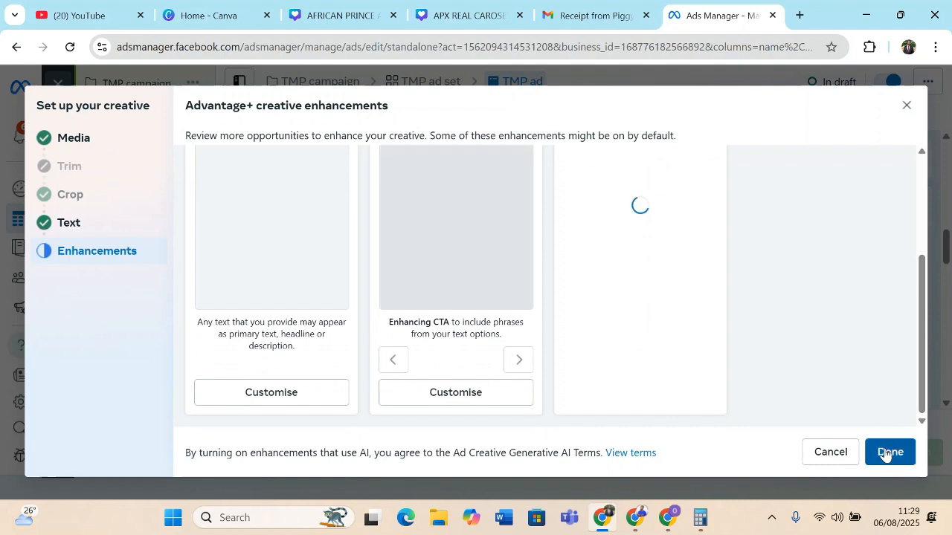
left_click(884, 454)
left_click(884, 453)
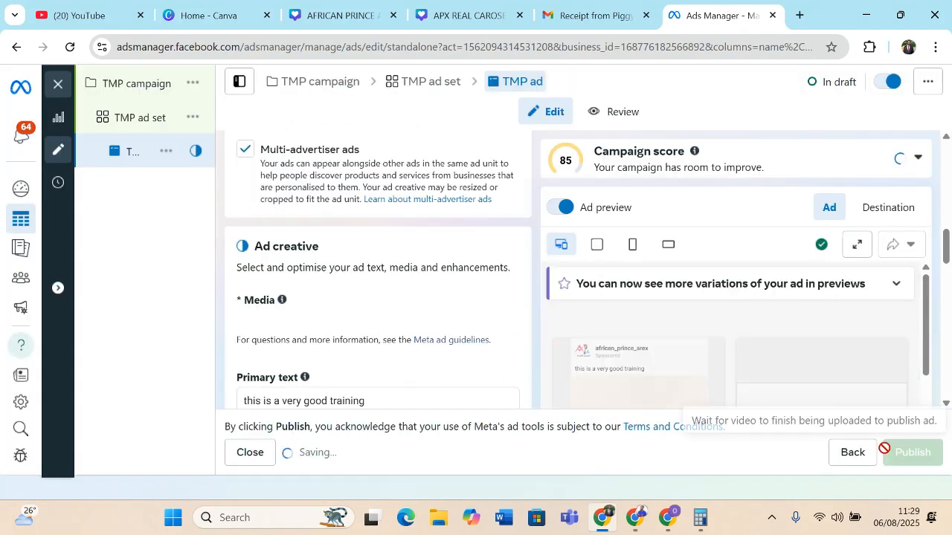
Step: Review the ad's creative text, message template, tracking settings and placement previews
left_click_drag(949, 257, 949, 360)
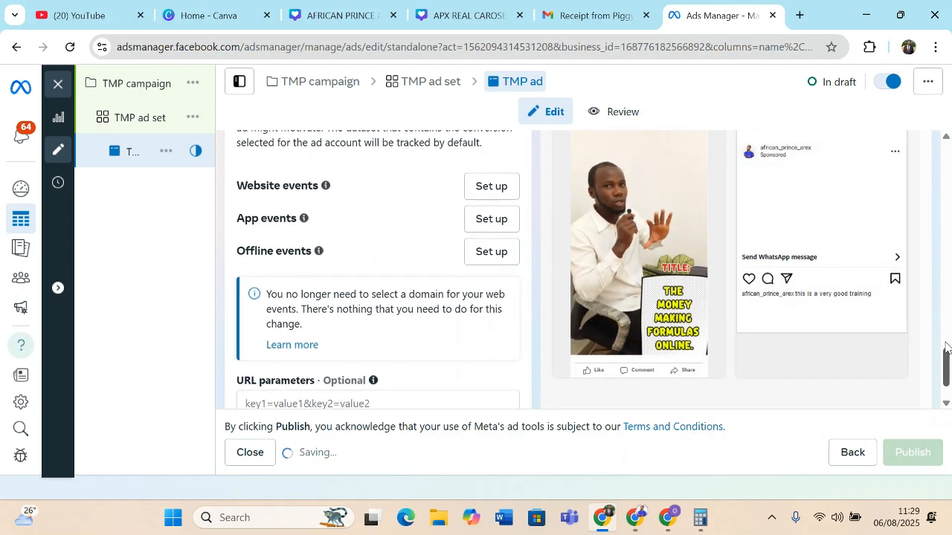
scroll(792, 283, "up", 5)
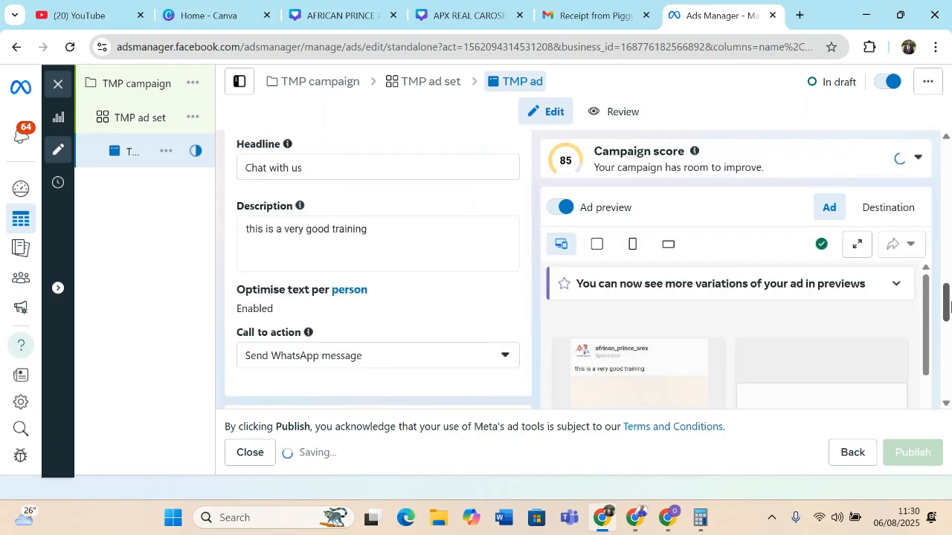
scroll(950, 355, "down", 2)
scroll(950, 356, "down", 5)
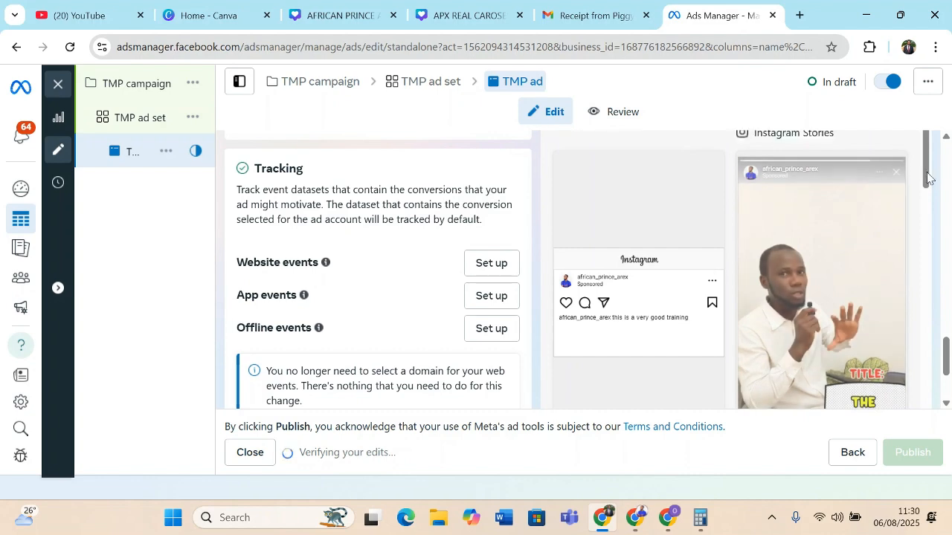
left_click_drag(945, 355, 917, 366)
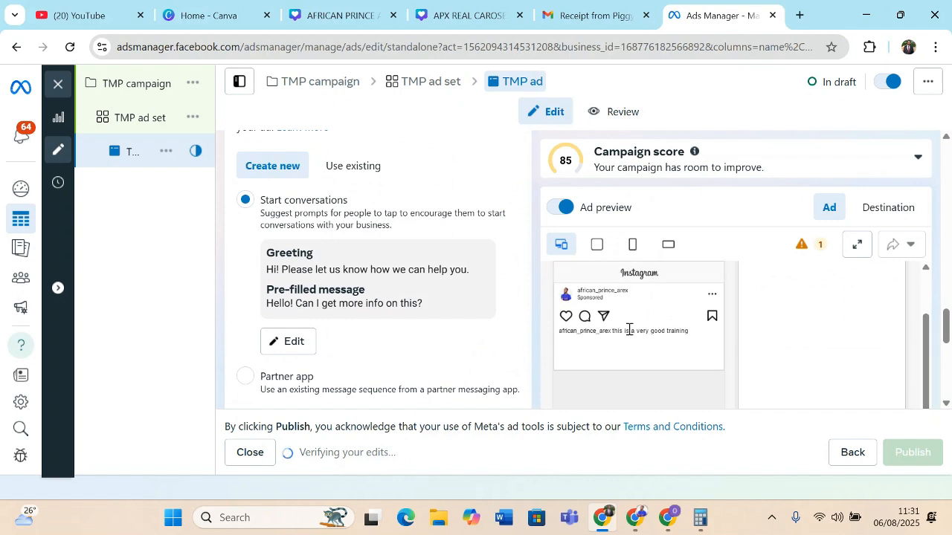
left_click_drag(926, 347, 946, 289)
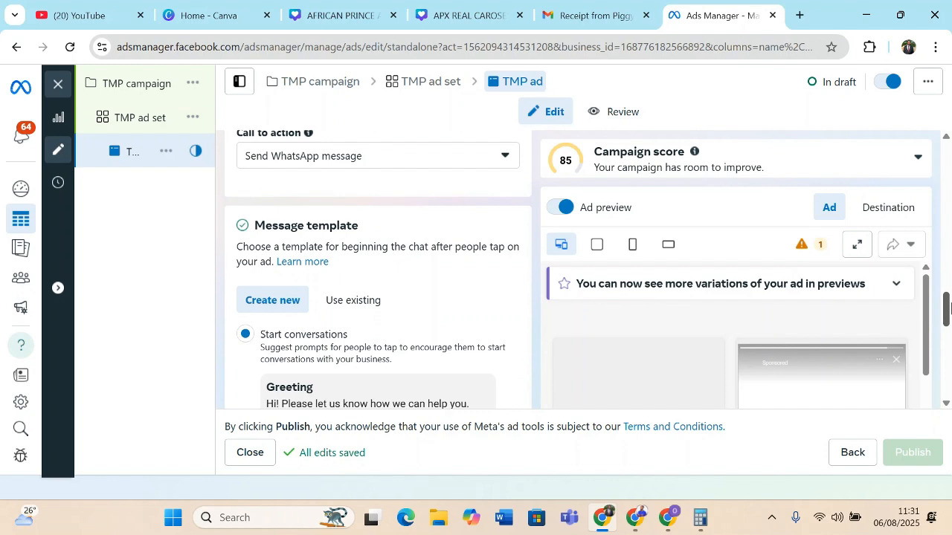
left_click_drag(949, 312, 950, 317)
scroll(949, 319, "down", 1)
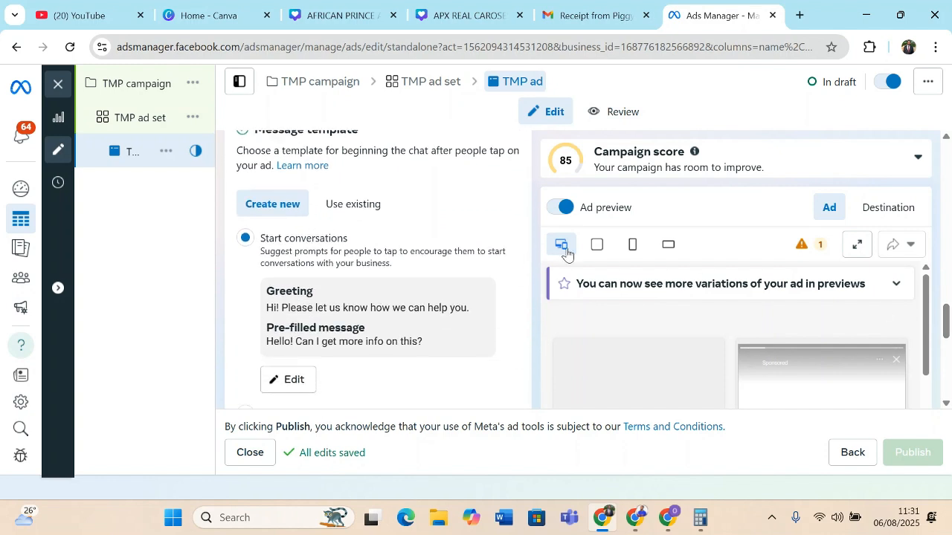
Step: Open the new Start conversations message template for editing and bring up its customer actions
scroll(333, 216, "up", 2)
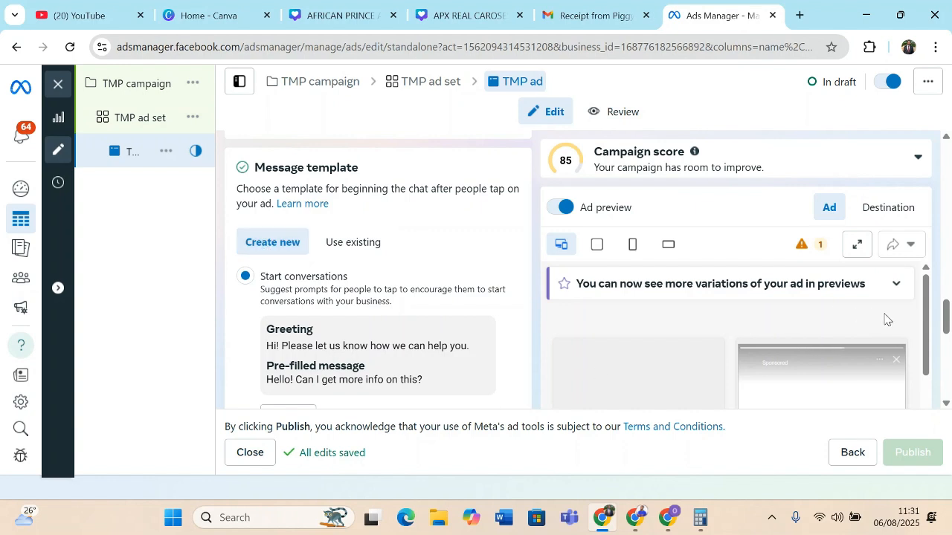
scroll(946, 325, "down", 1)
scroll(946, 325, "down", 1)
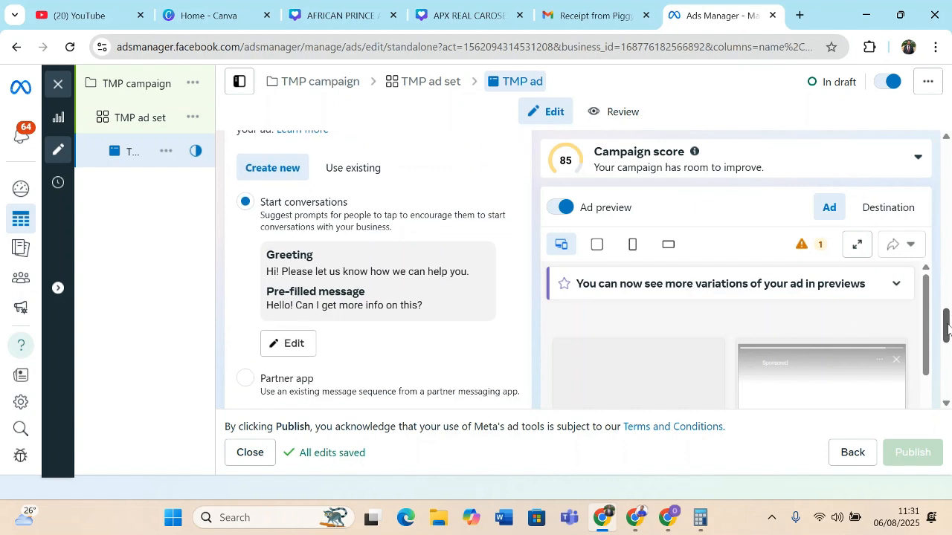
left_click(290, 351)
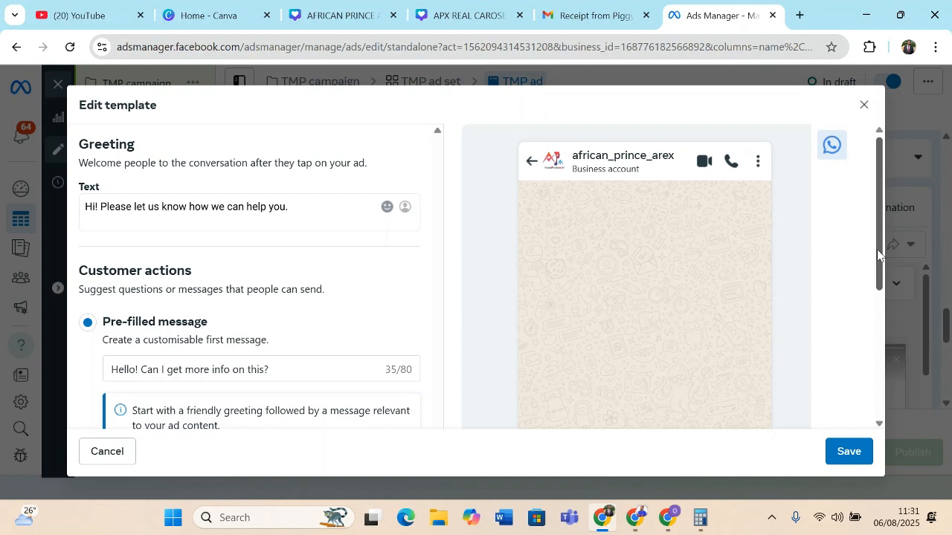
left_click_drag(877, 255, 882, 288)
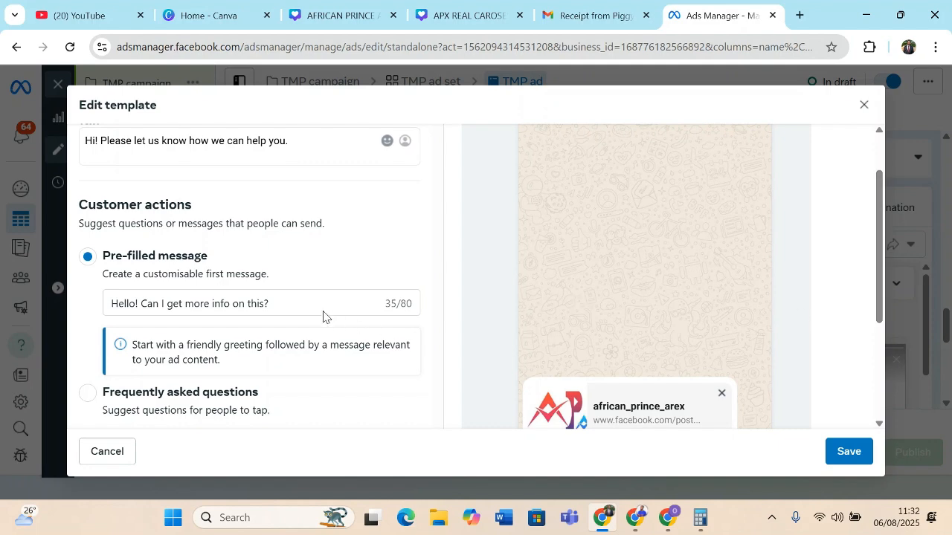
Step: Append "my name is _______" to the pre-filled message after "Hello! Can I get more info on this?"
left_click(282, 302)
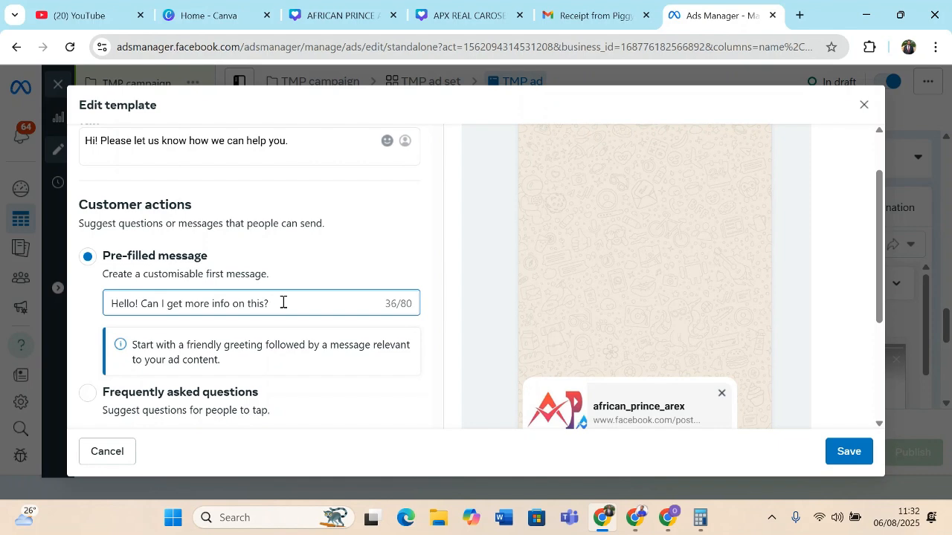
type("my")
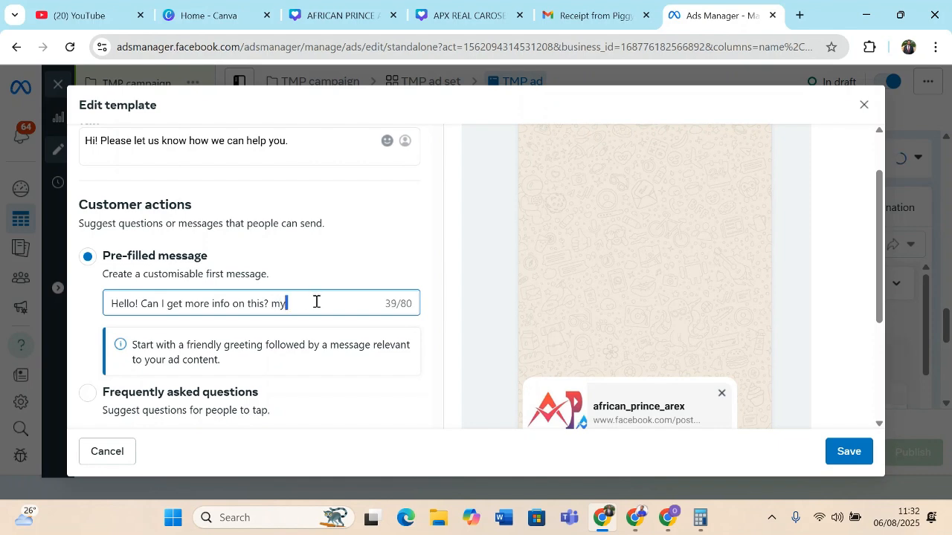
type("name is")
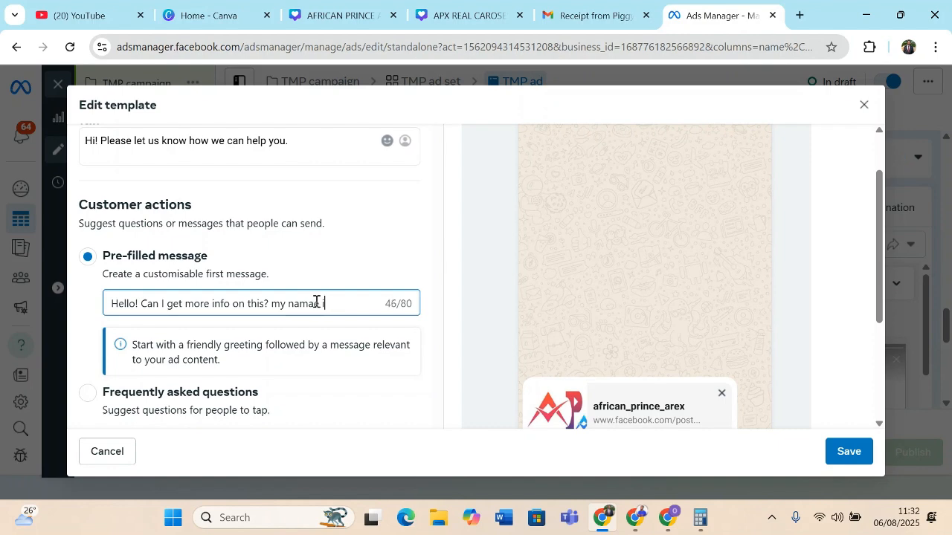
type("s _______")
left_click(314, 301)
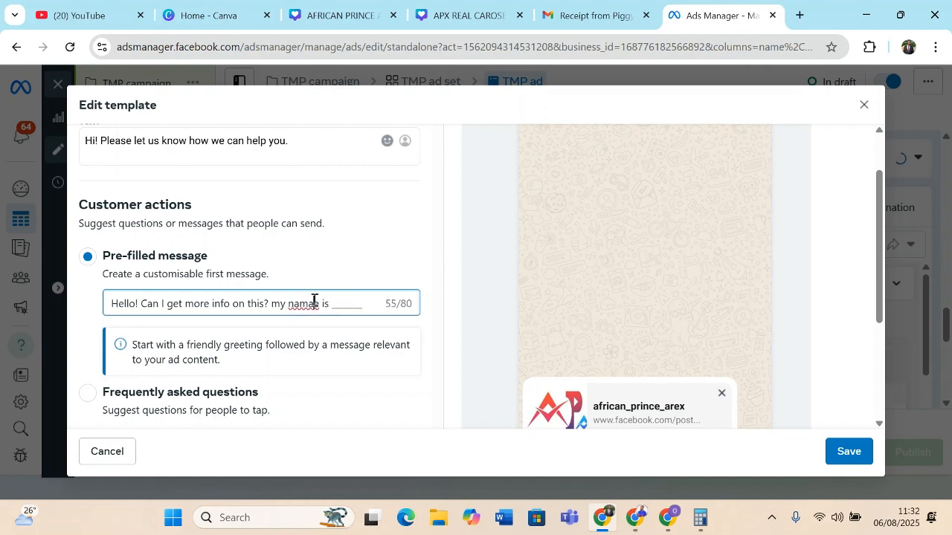
key("BackSpace")
key("BackSpace")
type("m")
Step: Save the edited message template, keeping the Save template option on and the name "Start conversations 06/08/2025"
scroll(885, 281, "down", 1)
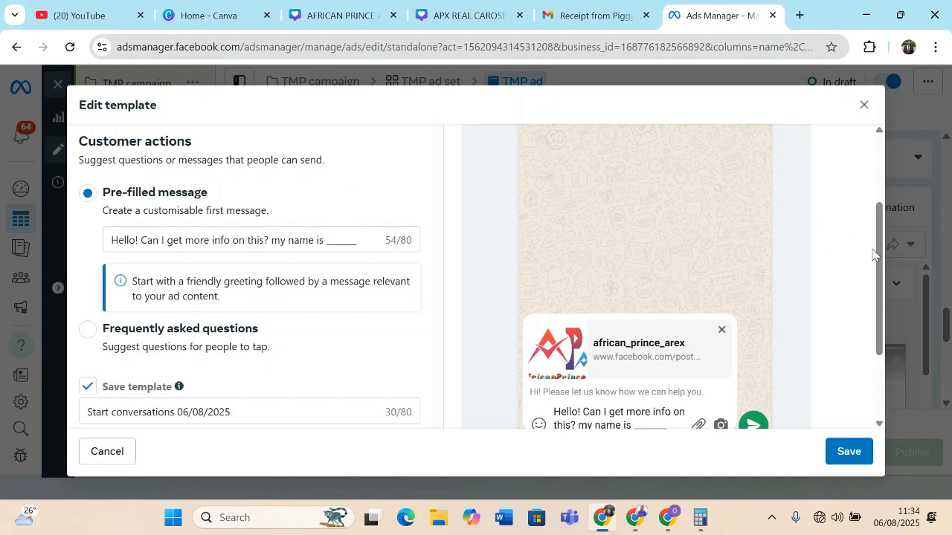
left_click_drag(877, 255, 879, 344)
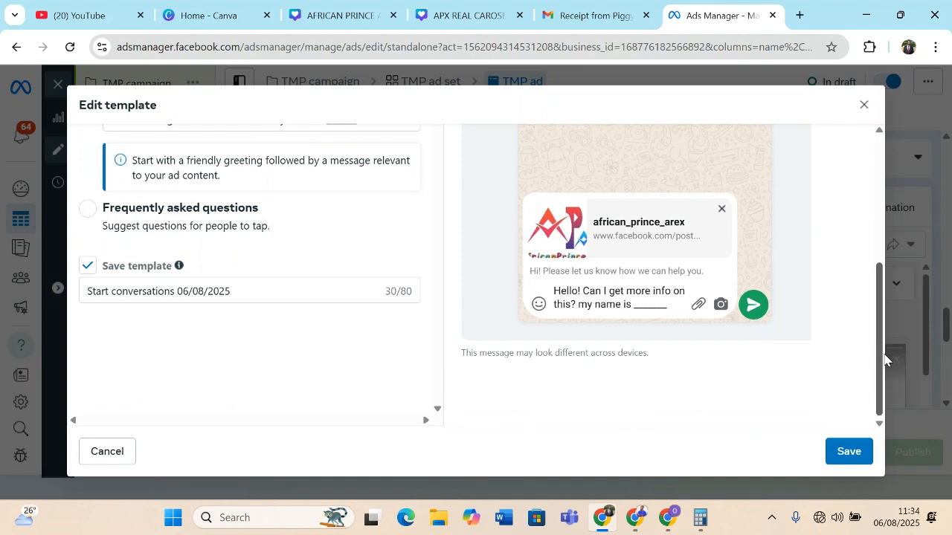
left_click(835, 461)
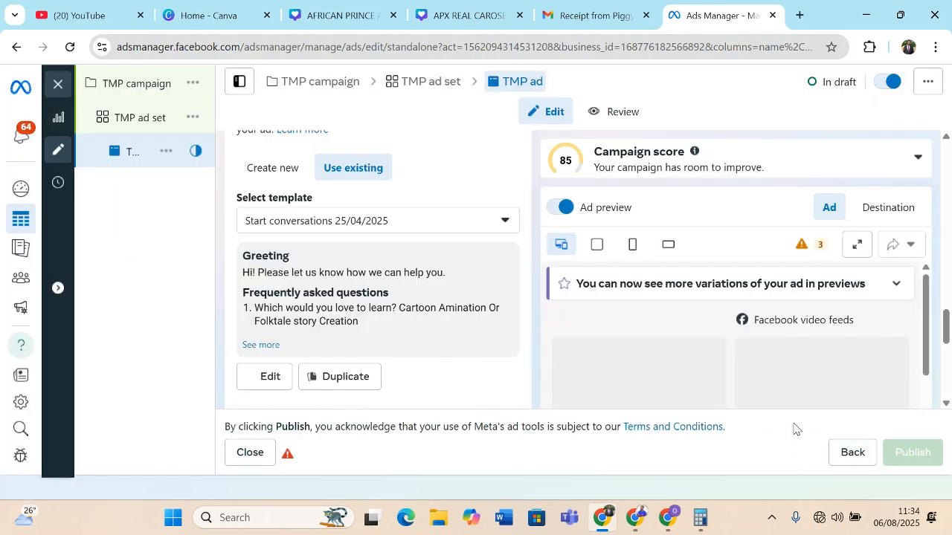
scroll(908, 394, "down", 3)
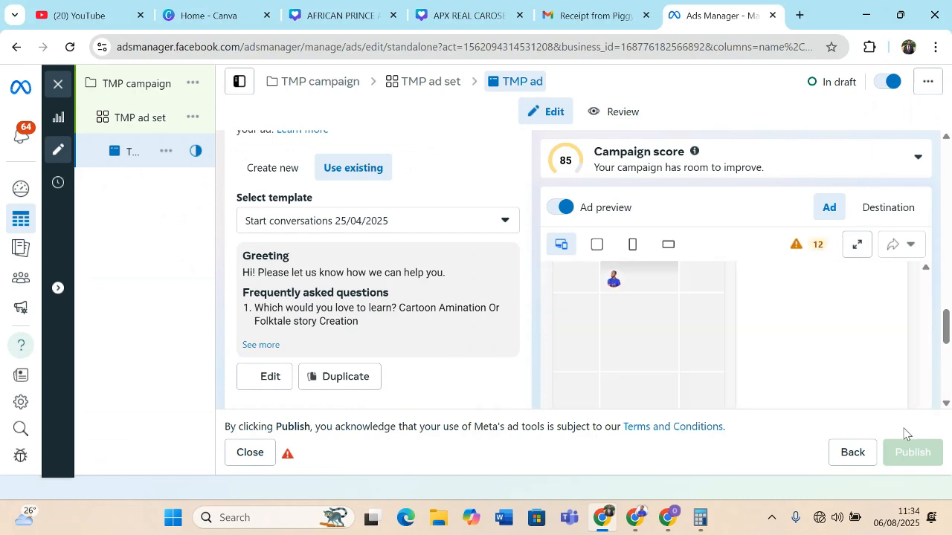
left_click_drag(946, 338, 947, 396)
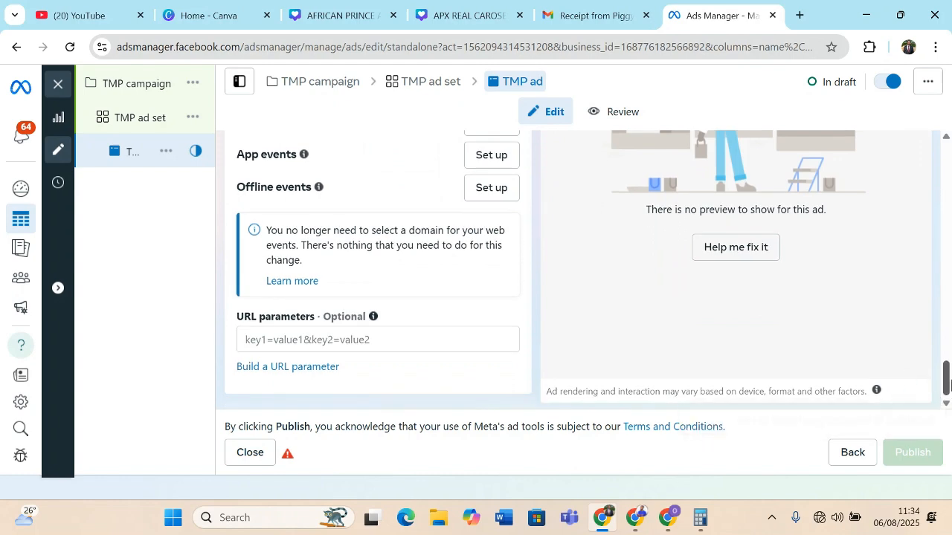
left_click_drag(947, 381, 929, 302)
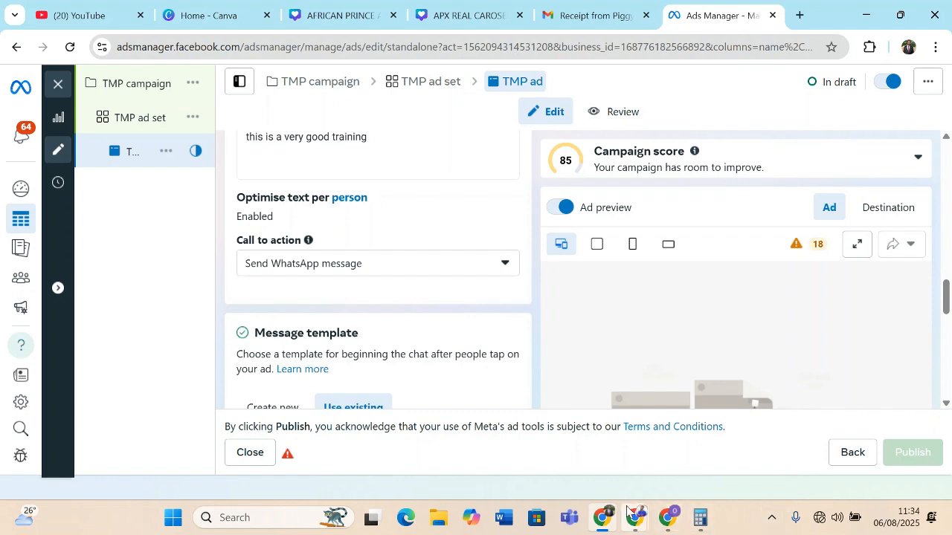
mouse_move(631, 513)
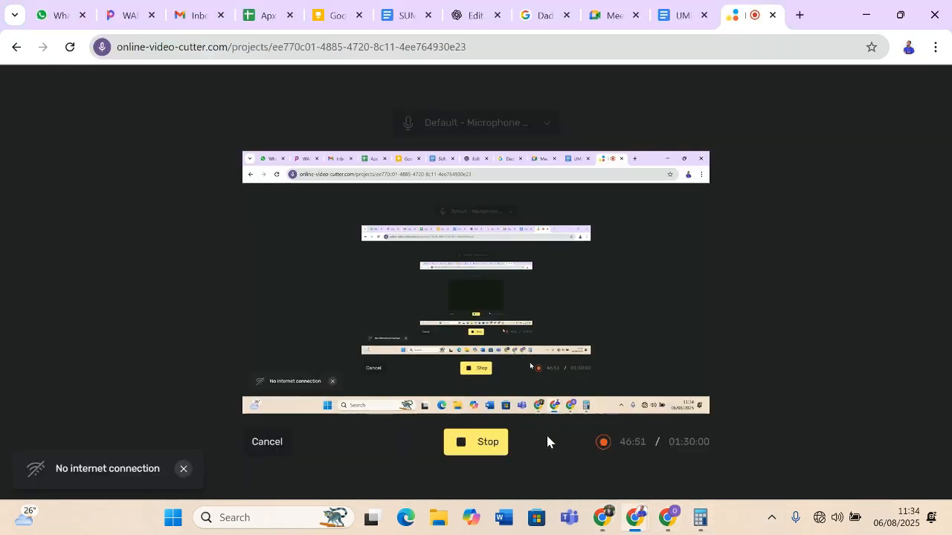